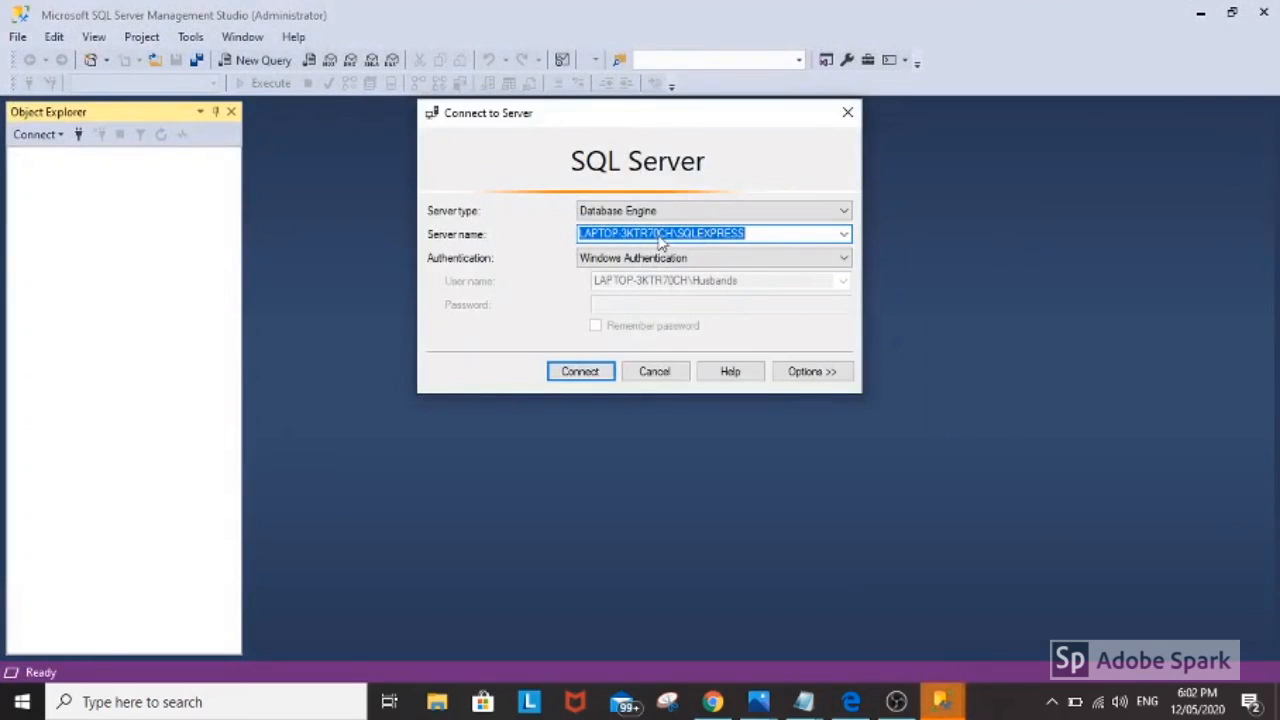
- Copy the server name and connect to the SQLEXPRESS database engine with Windows Authentication
right_click(660, 236)
left_click(714, 298)
left_click(603, 376)
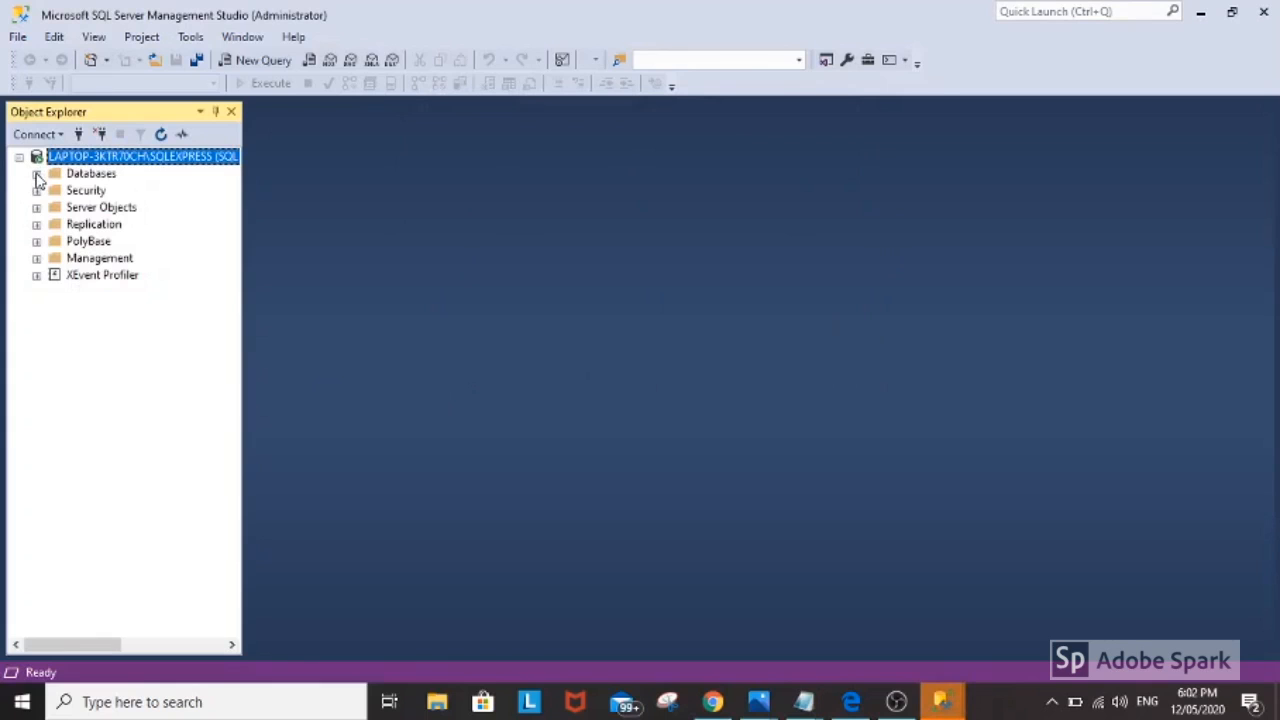
- Create a new database named CSAssignment1 on the connected server
left_click(37, 176)
left_click(57, 175)
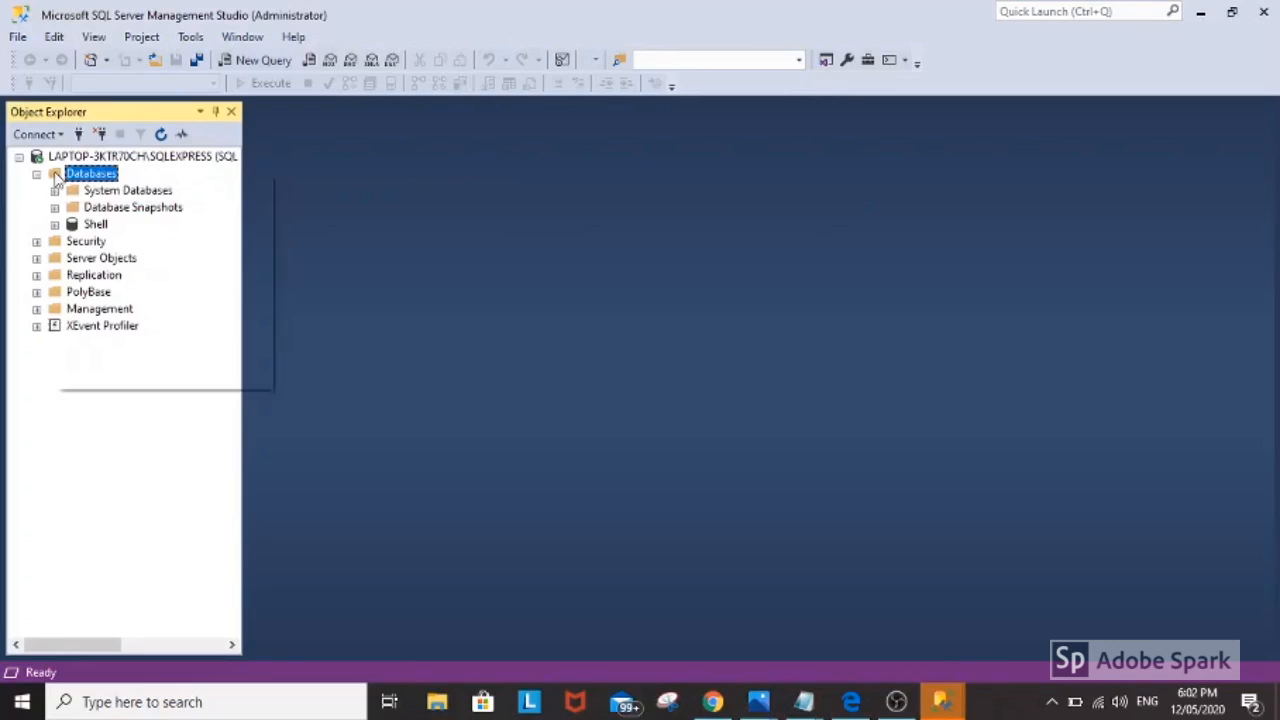
right_click(57, 176)
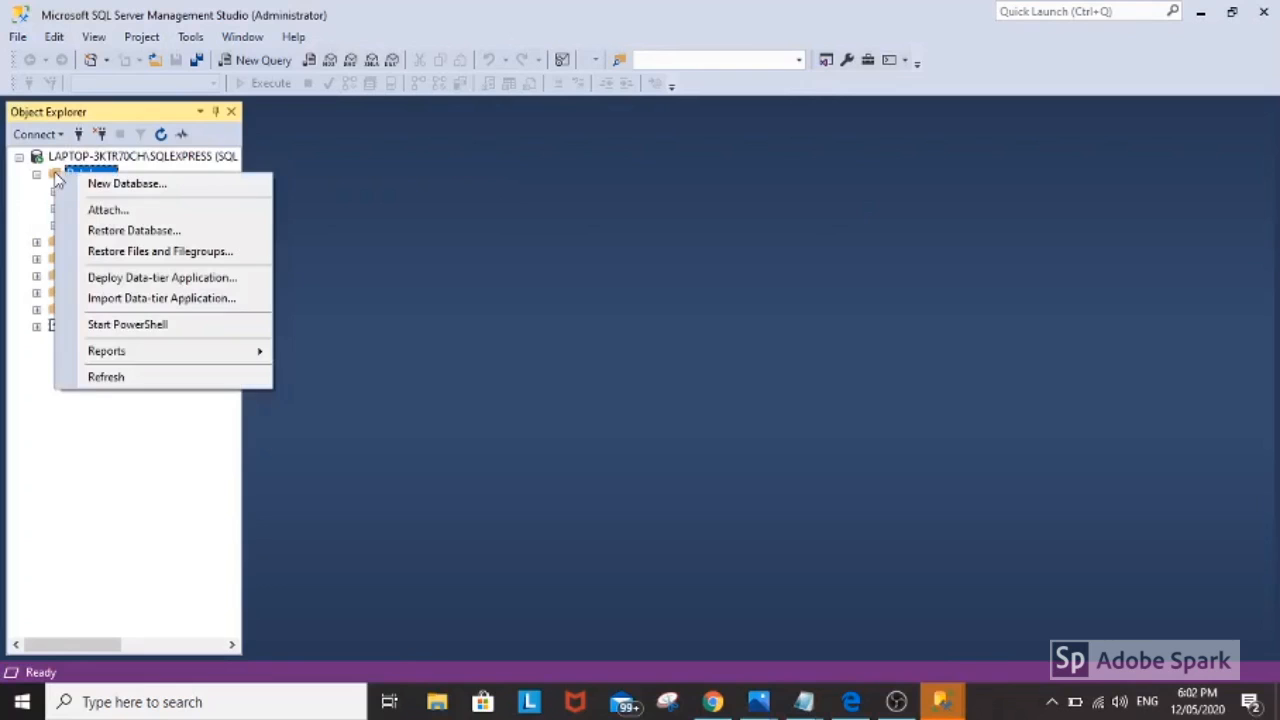
left_click(116, 186)
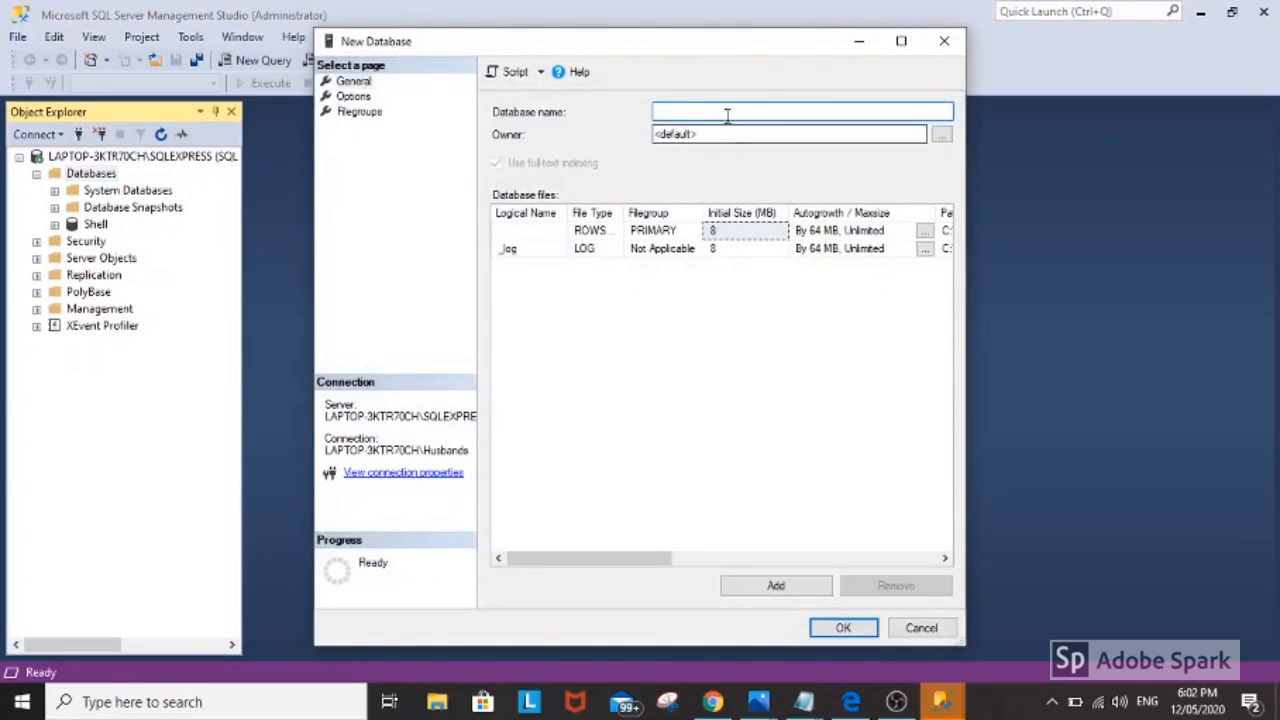
type("CS")
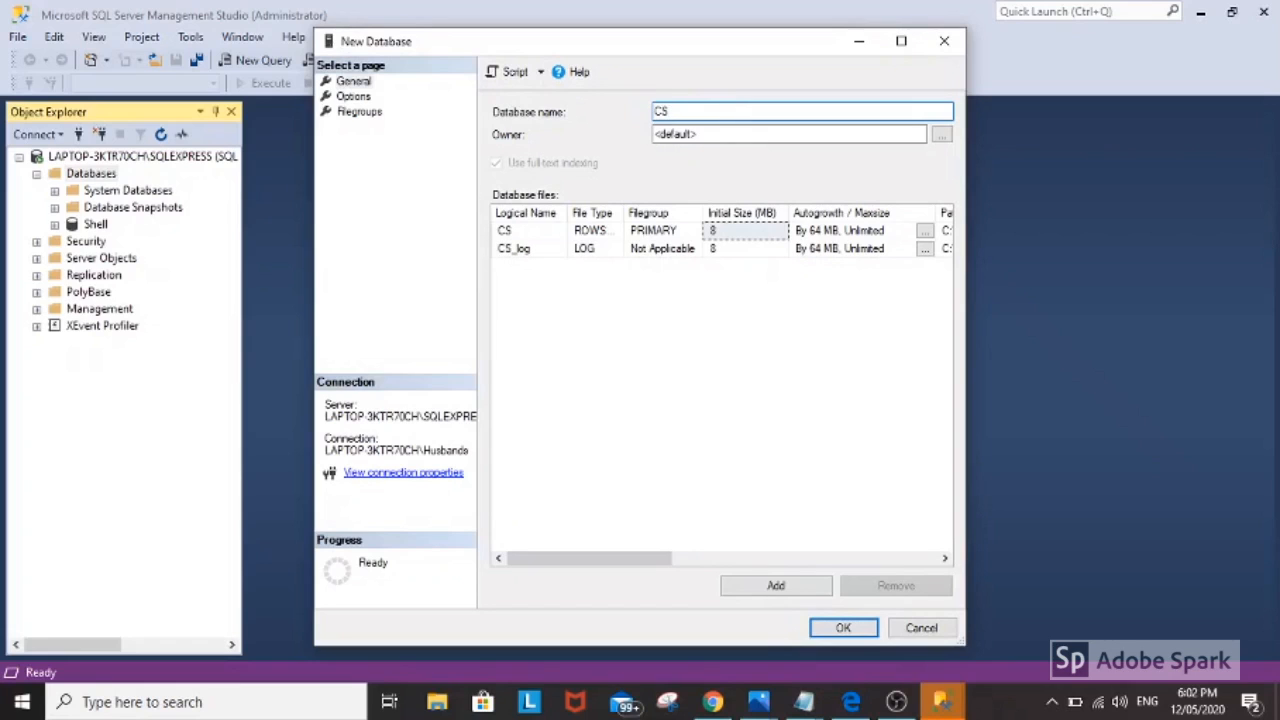
type("Assignment")
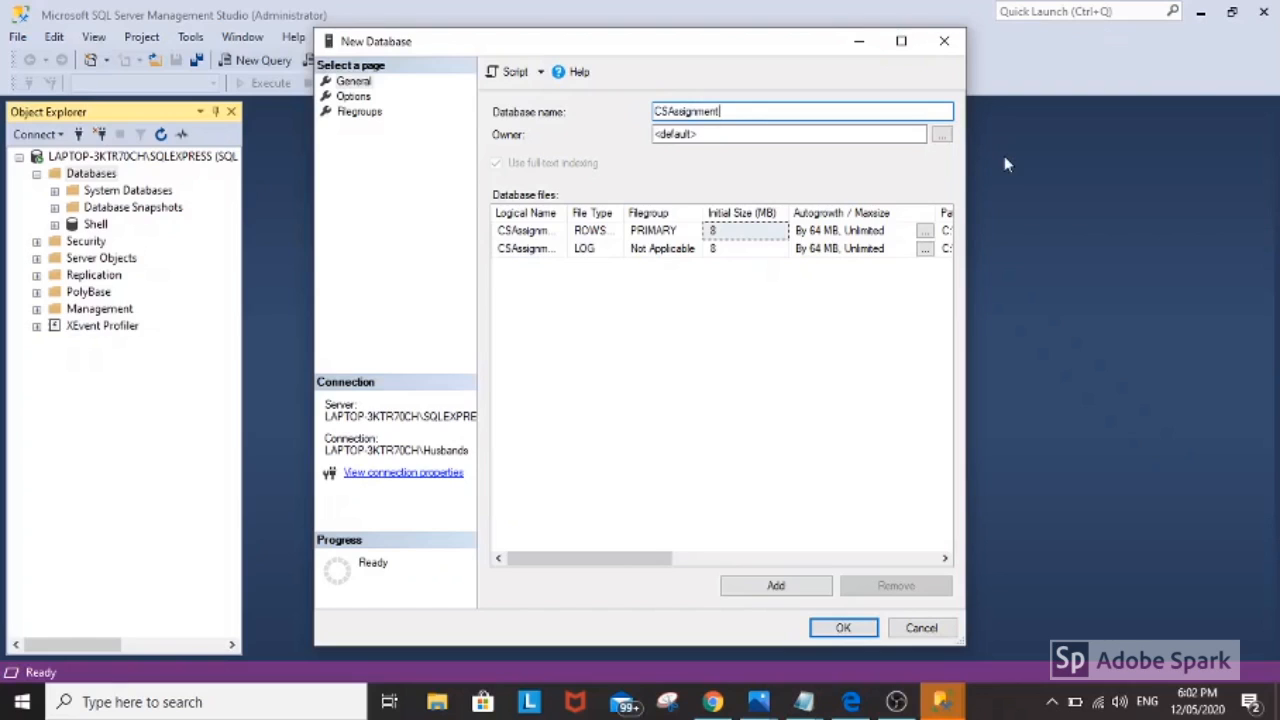
type("1")
left_click(843, 628)
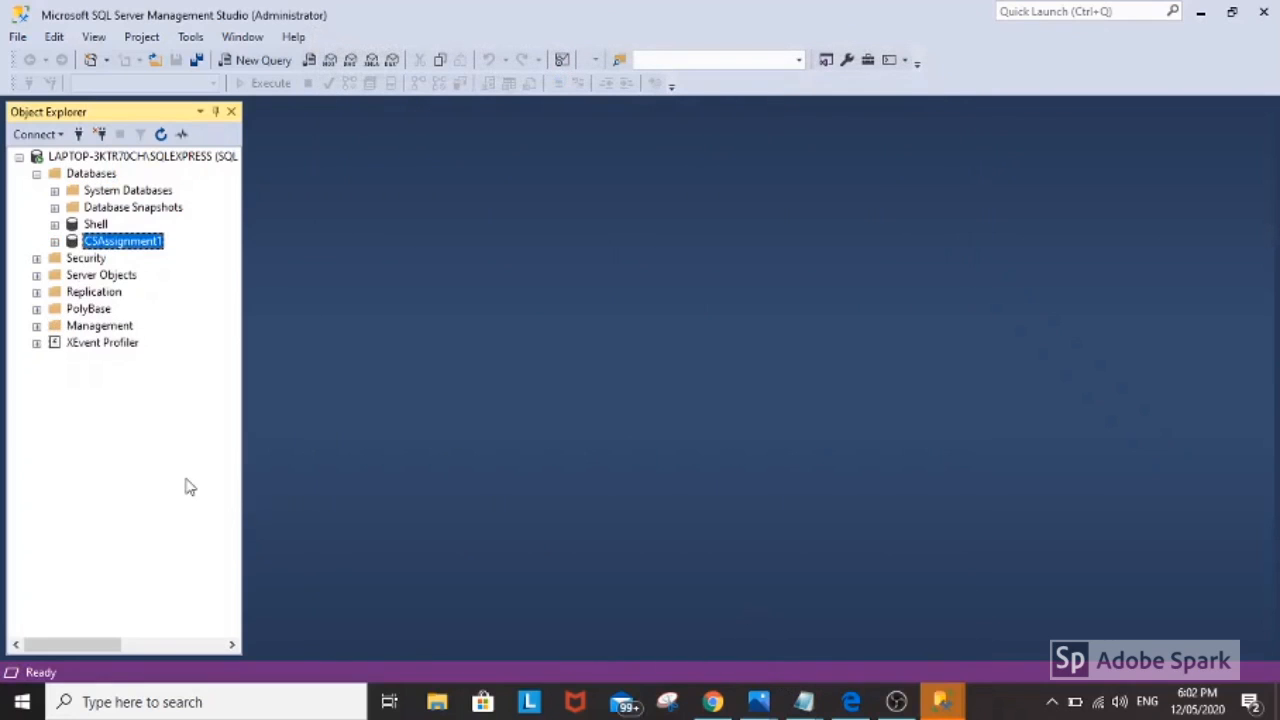
- Start designing a new standard table in the CSAssignment1 database
right_click(78, 249)
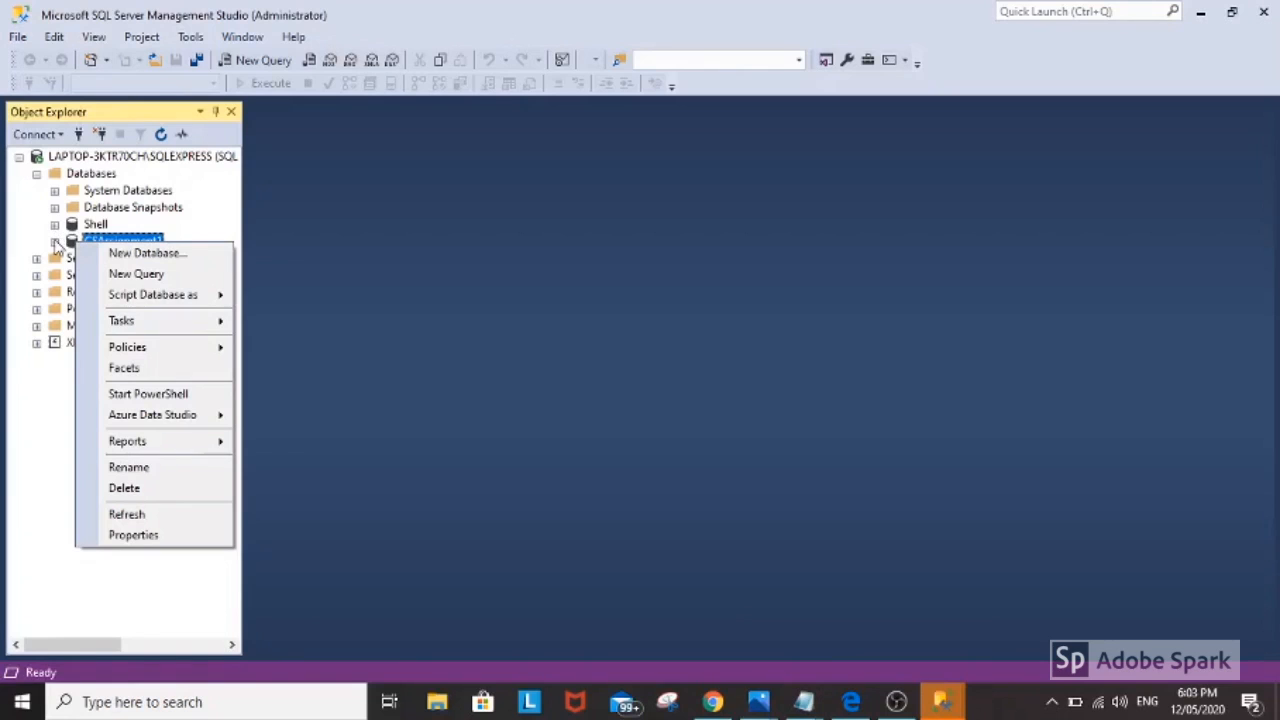
left_click(56, 243)
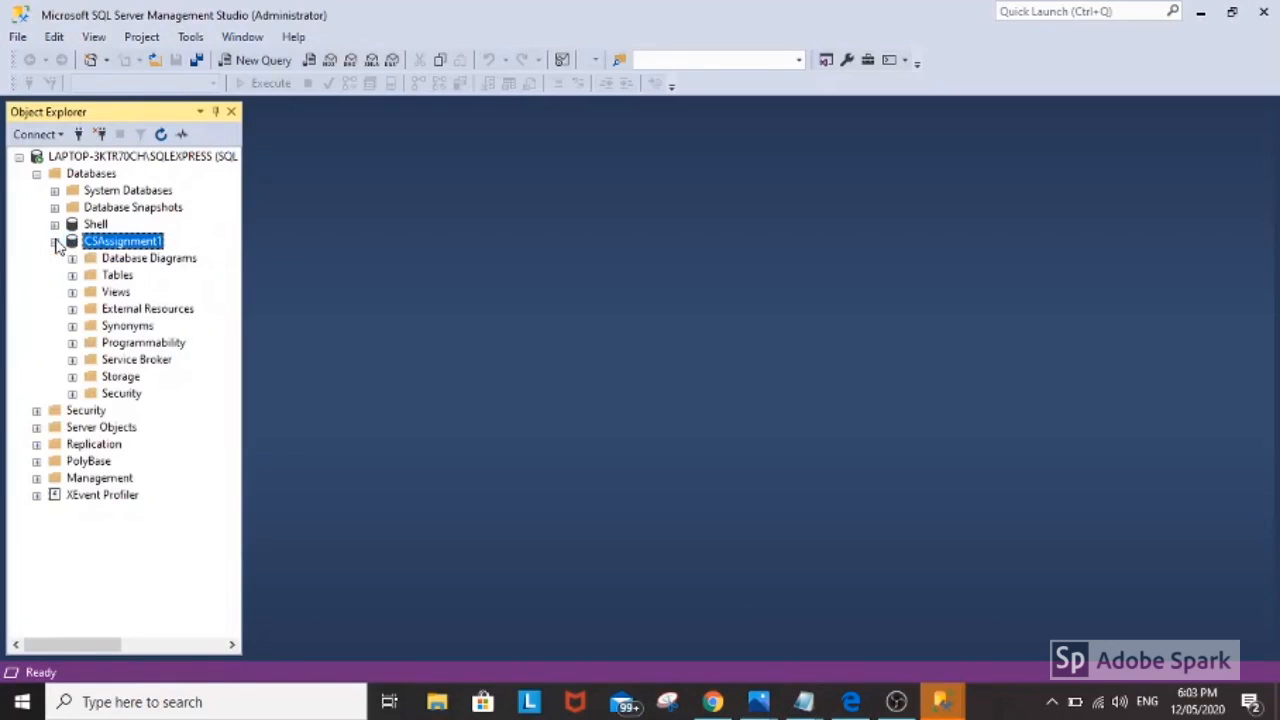
right_click(95, 277)
mouse_move(180, 291)
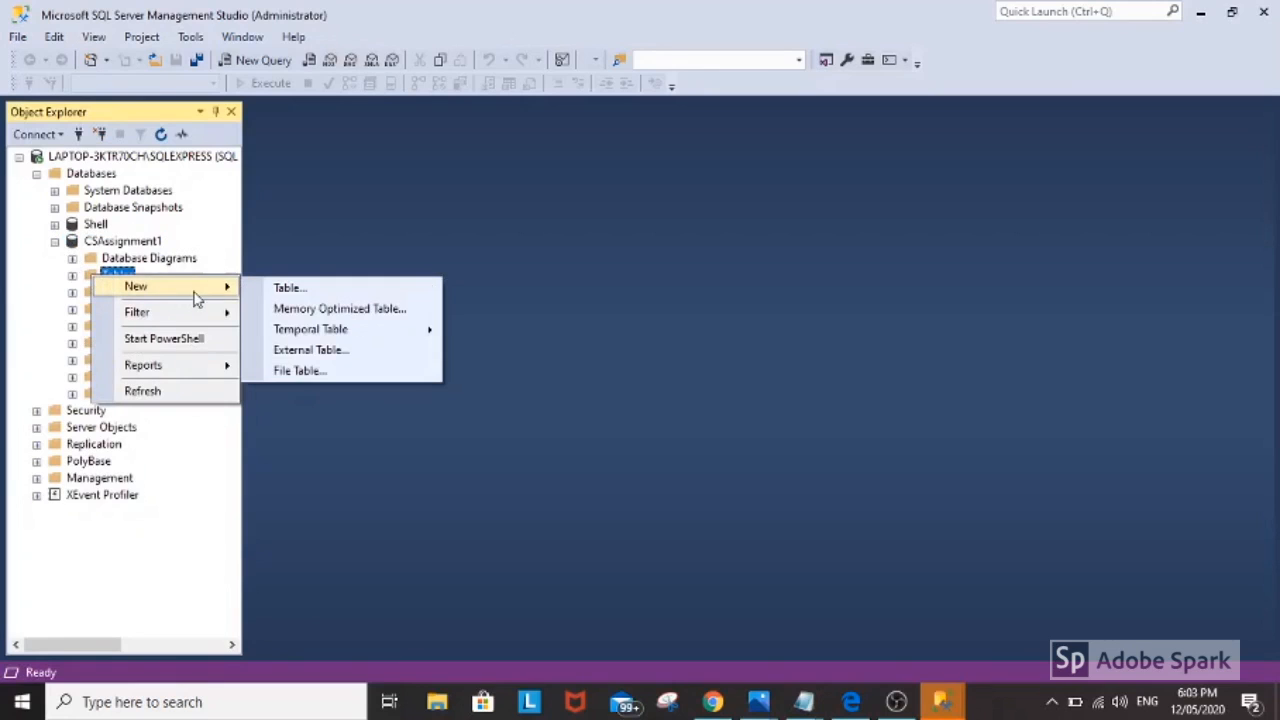
left_click(277, 287)
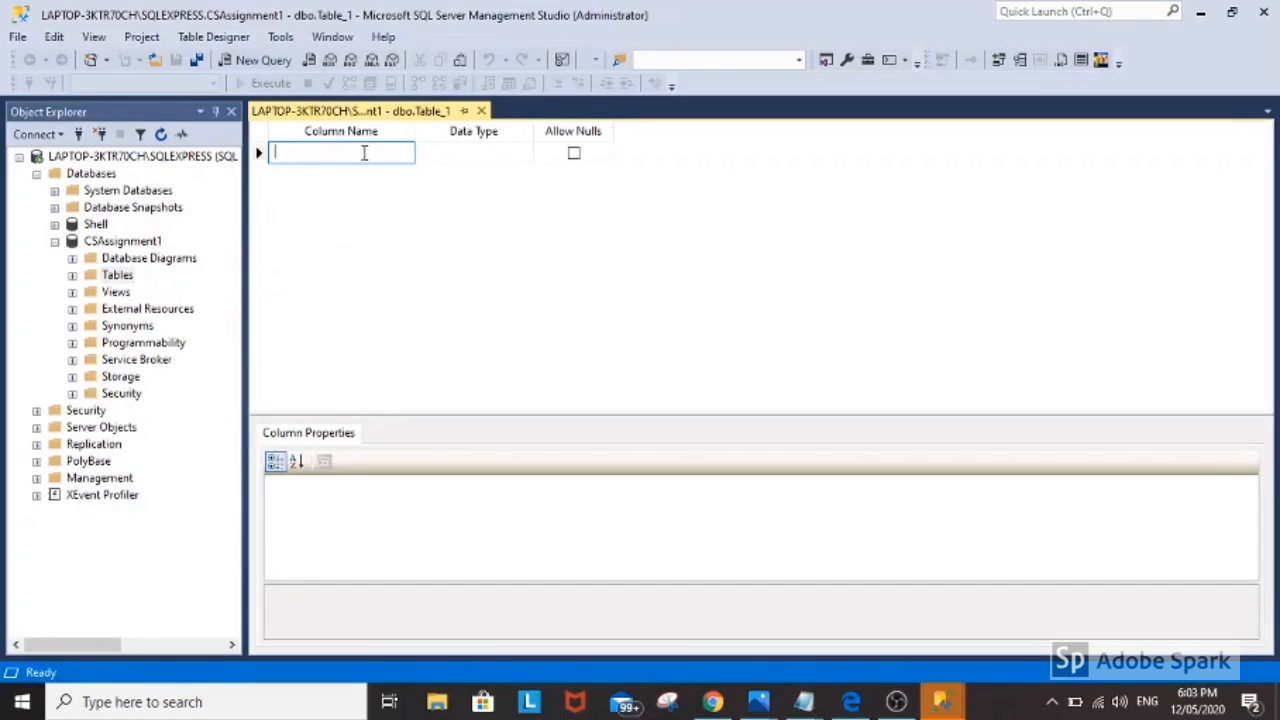
- Define the table's first column as Student_Id with the data type int
type("Student_Id")
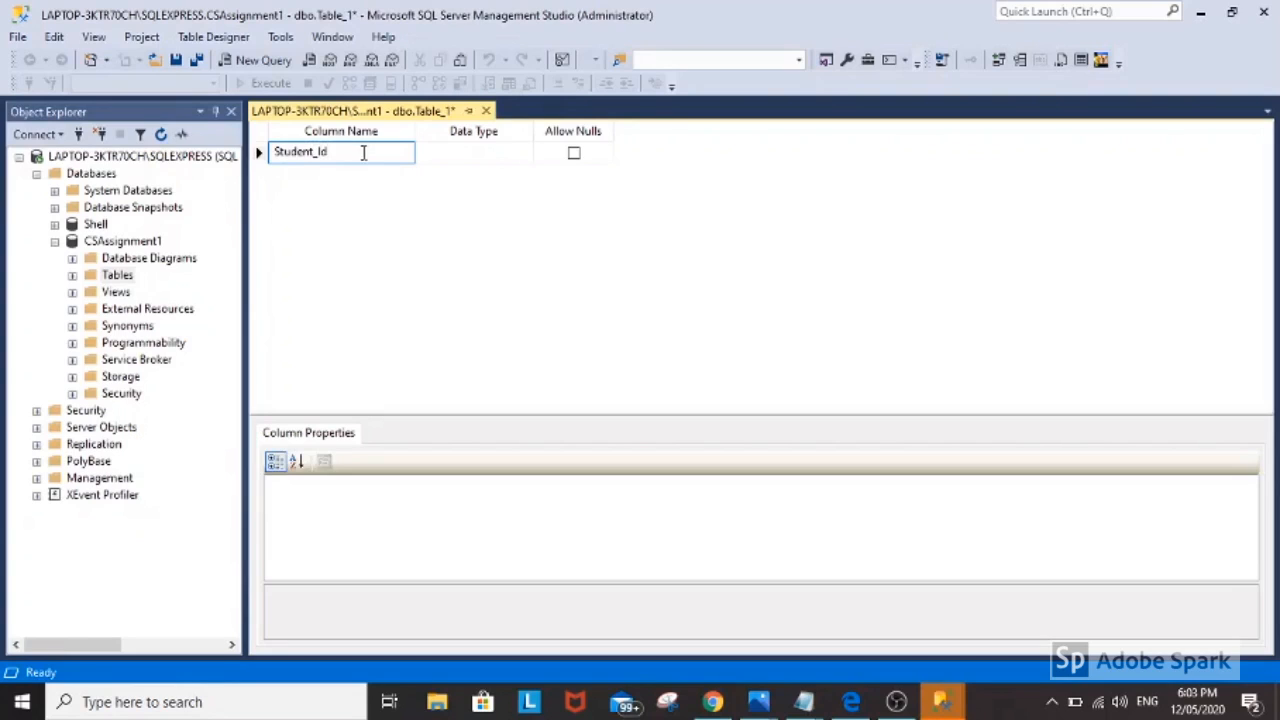
left_click(476, 152)
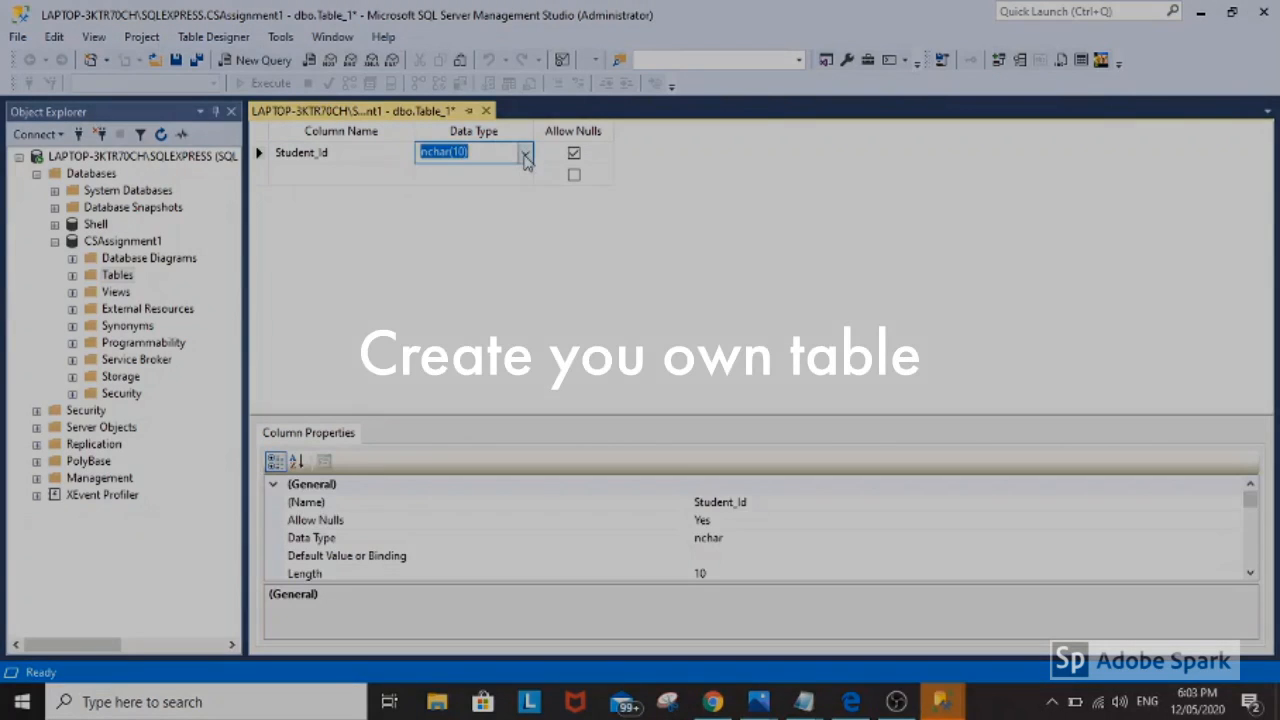
left_click(525, 152)
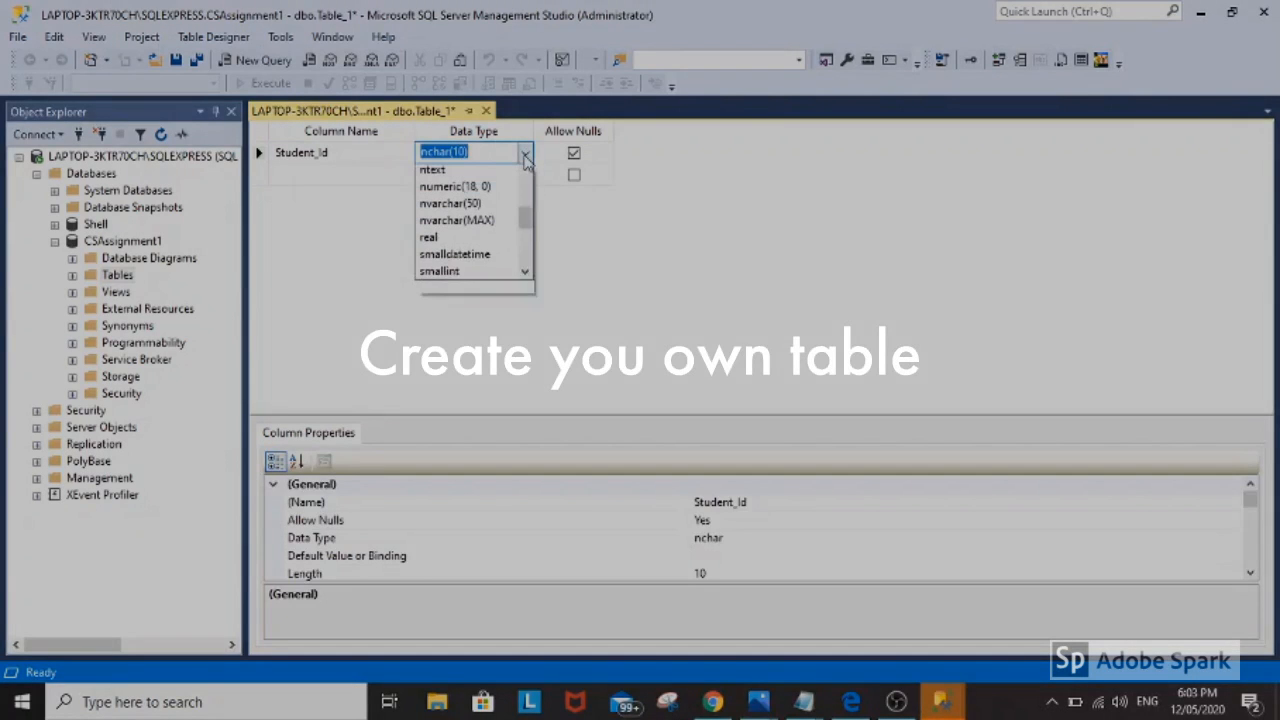
scroll(490, 188, "up", 1)
left_click(482, 190)
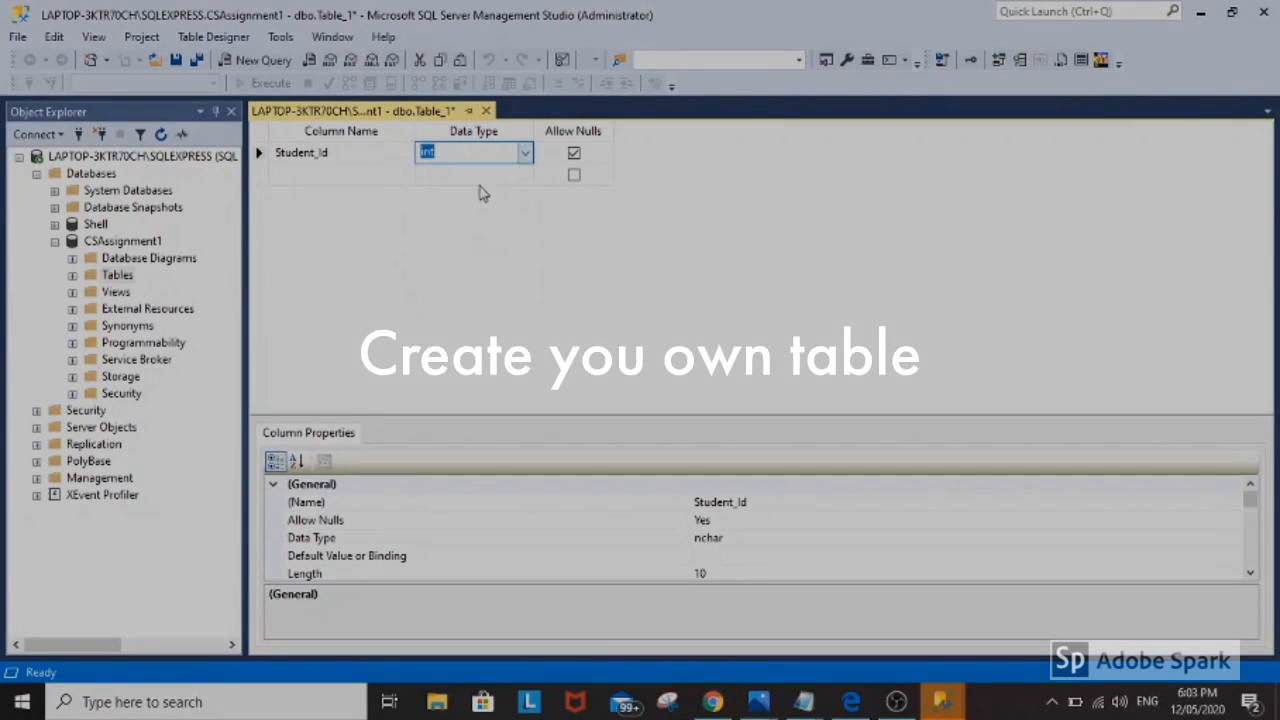
- Add a second column named Student_FName with the data type nvarchar(50)
left_click(340, 174)
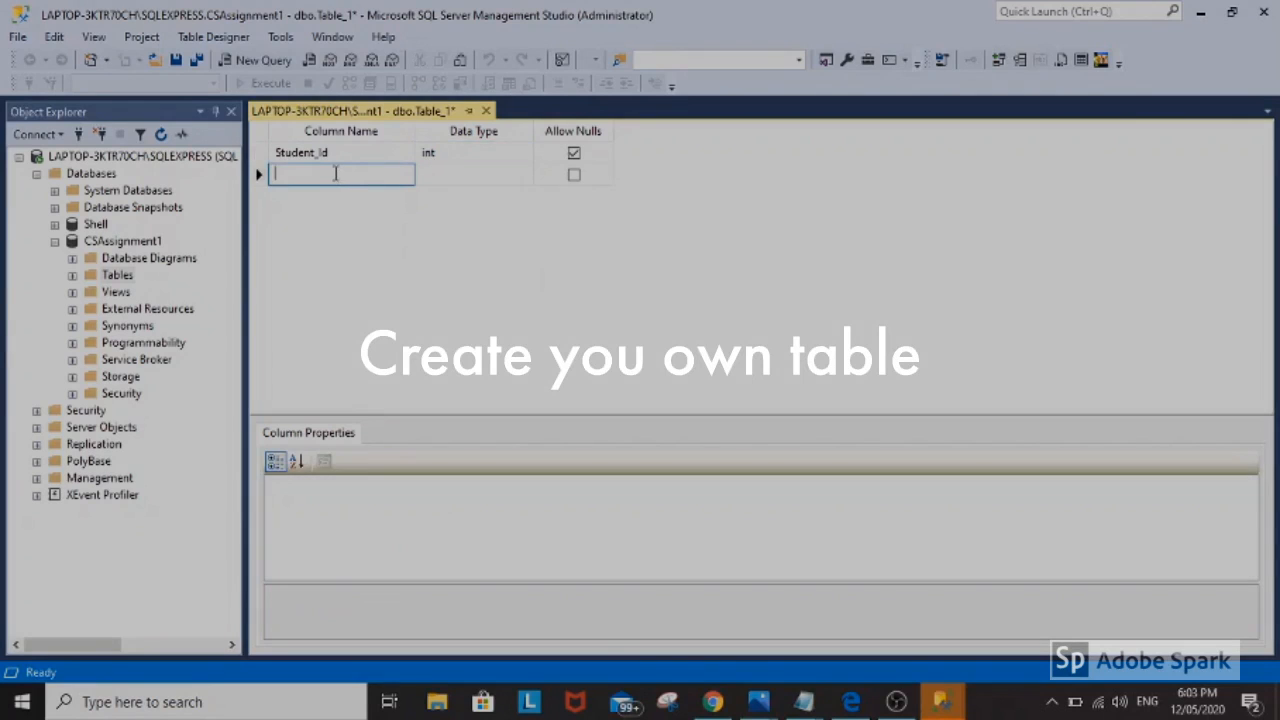
type("Student_FName")
left_click(423, 175)
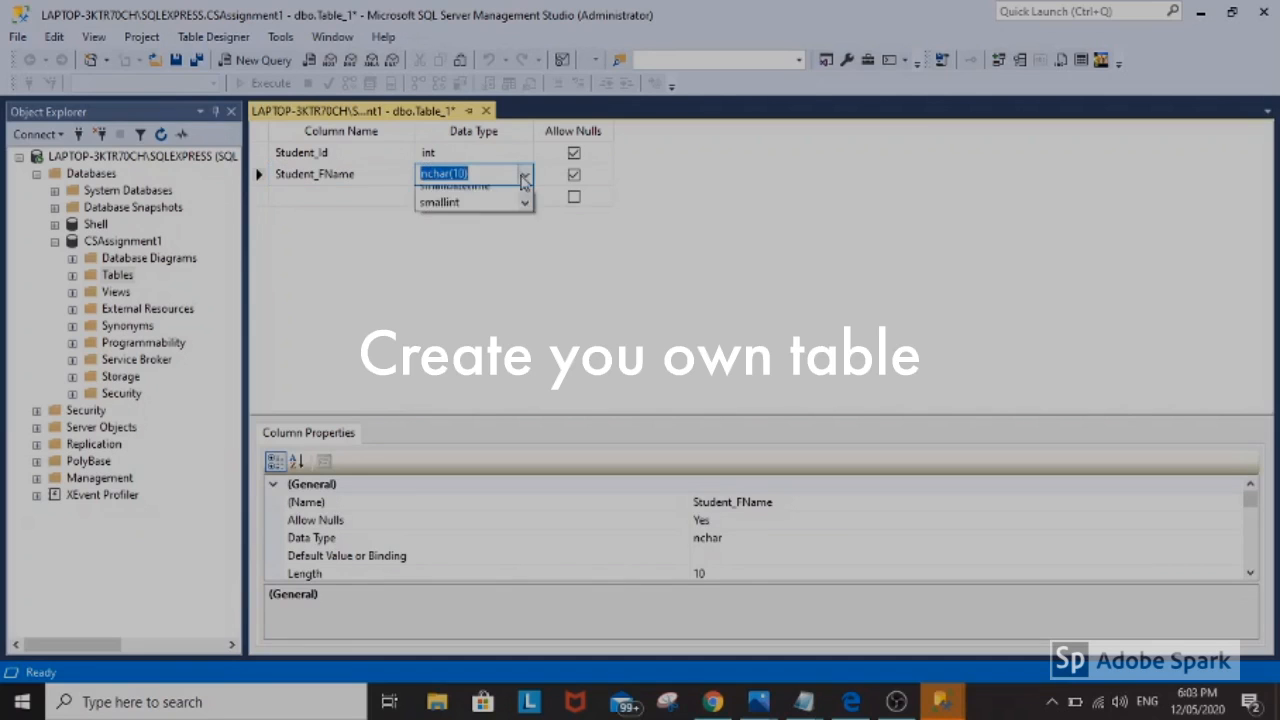
left_click(523, 174)
left_click(470, 245)
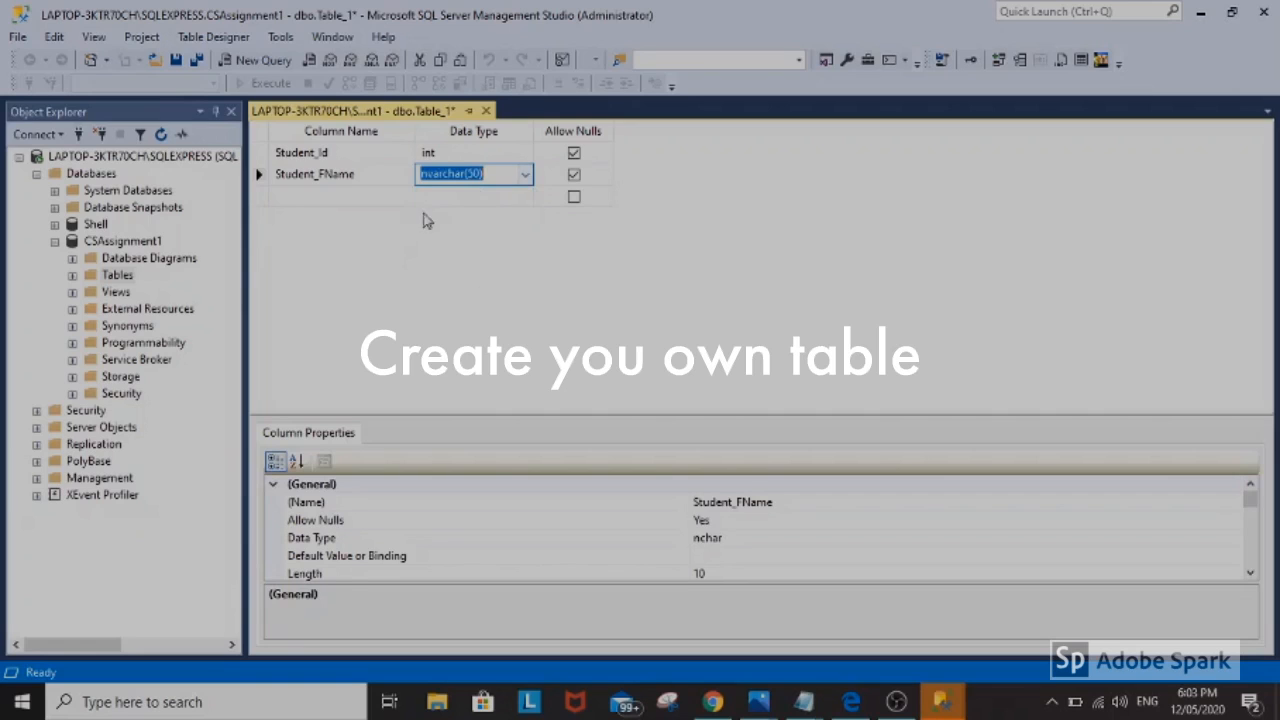
- Add a third column named Student_LName with the data type nvarchar(50)
left_click(364, 200)
type("Student")
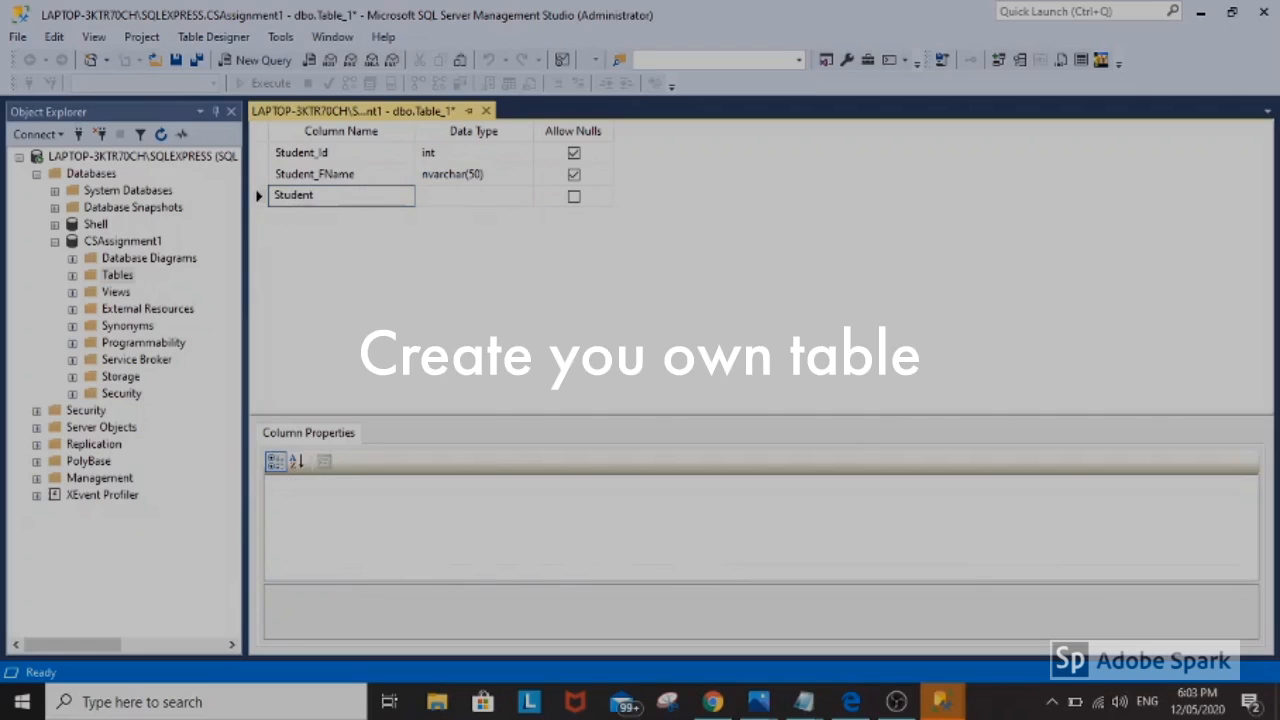
type("_LNam")
left_click(443, 198)
left_click(526, 196)
scroll(500, 230, "up", 2)
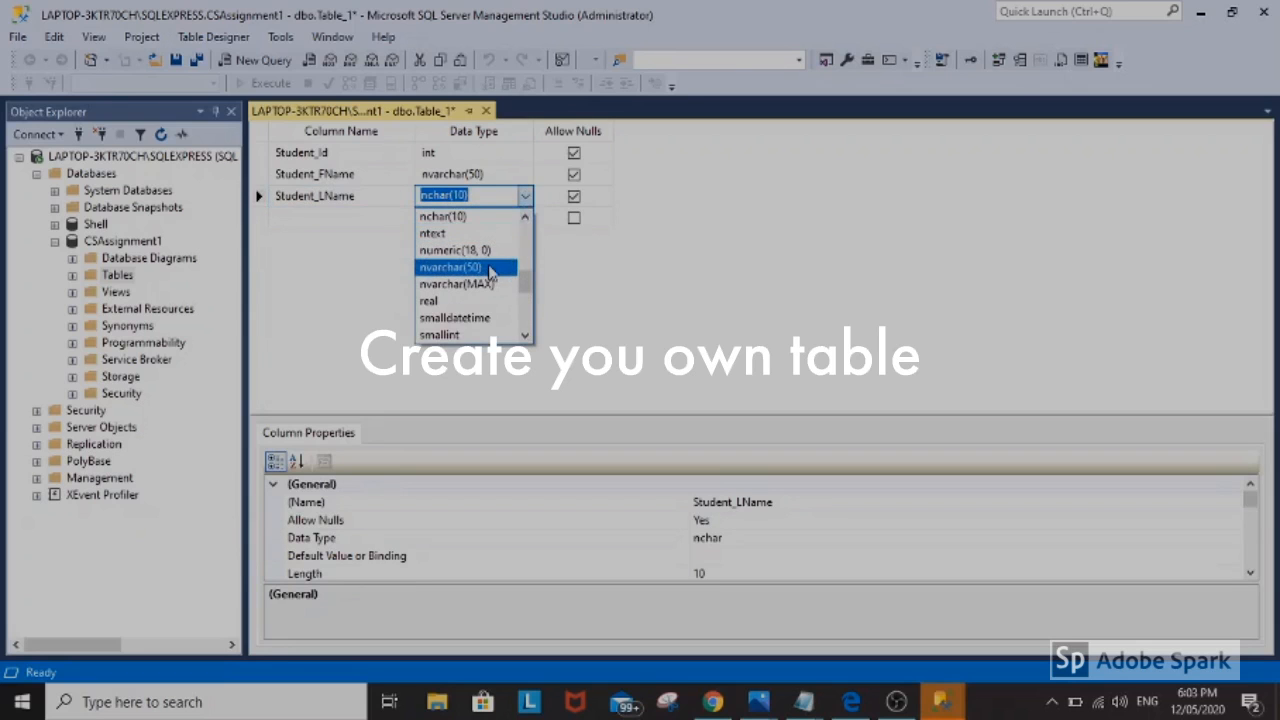
left_click(490, 274)
- Add a fourth column named Hobby with the data type nvarchar(50)
left_click(310, 218)
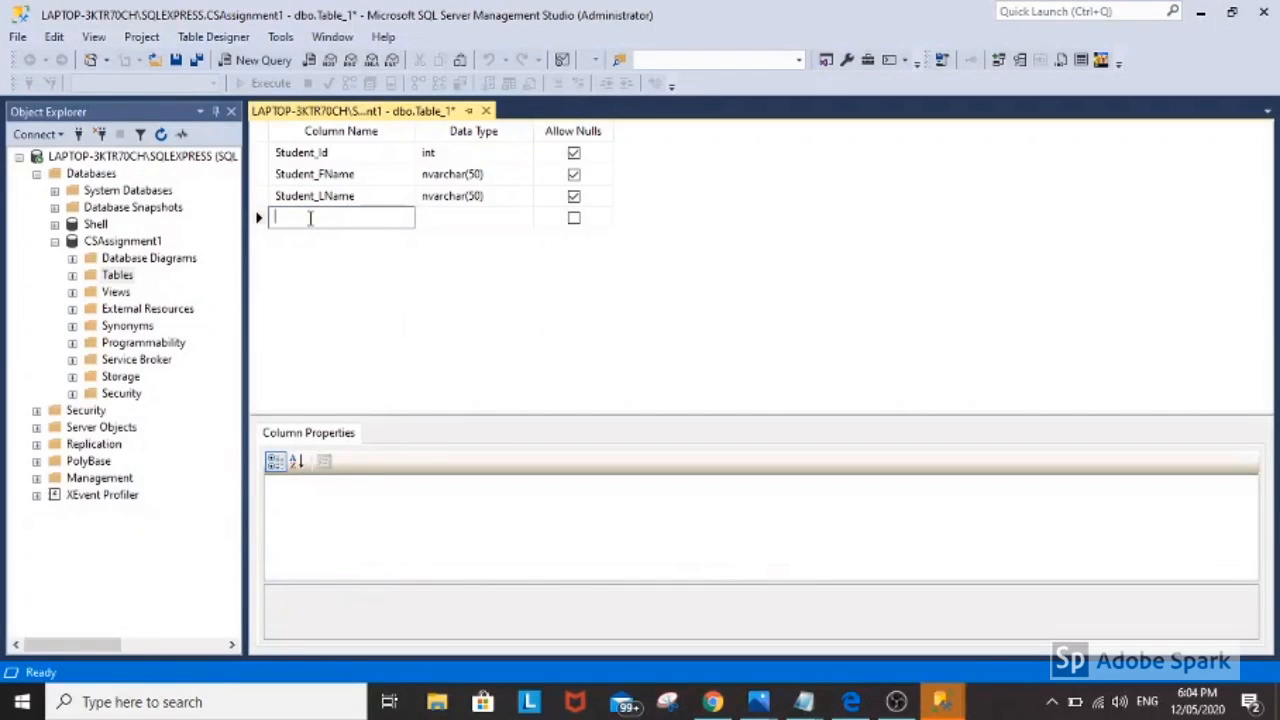
type("Hobby")
left_click(470, 217)
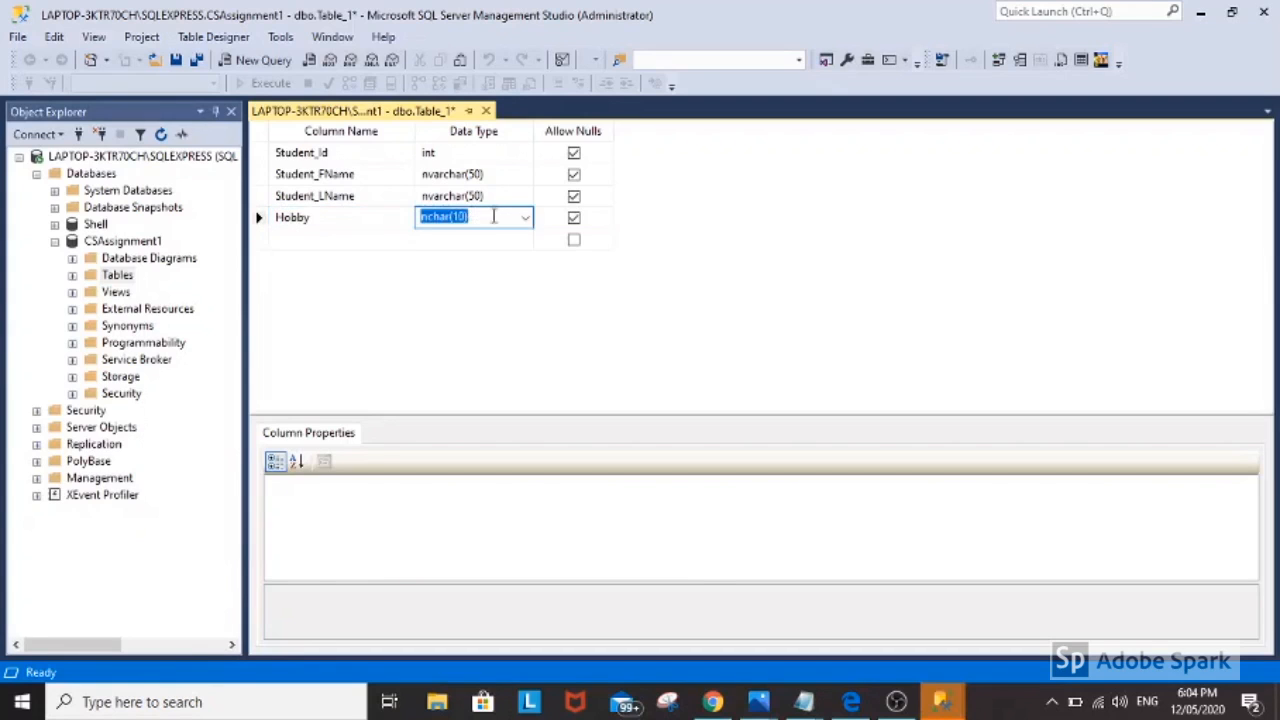
left_click(522, 217)
left_click(482, 289)
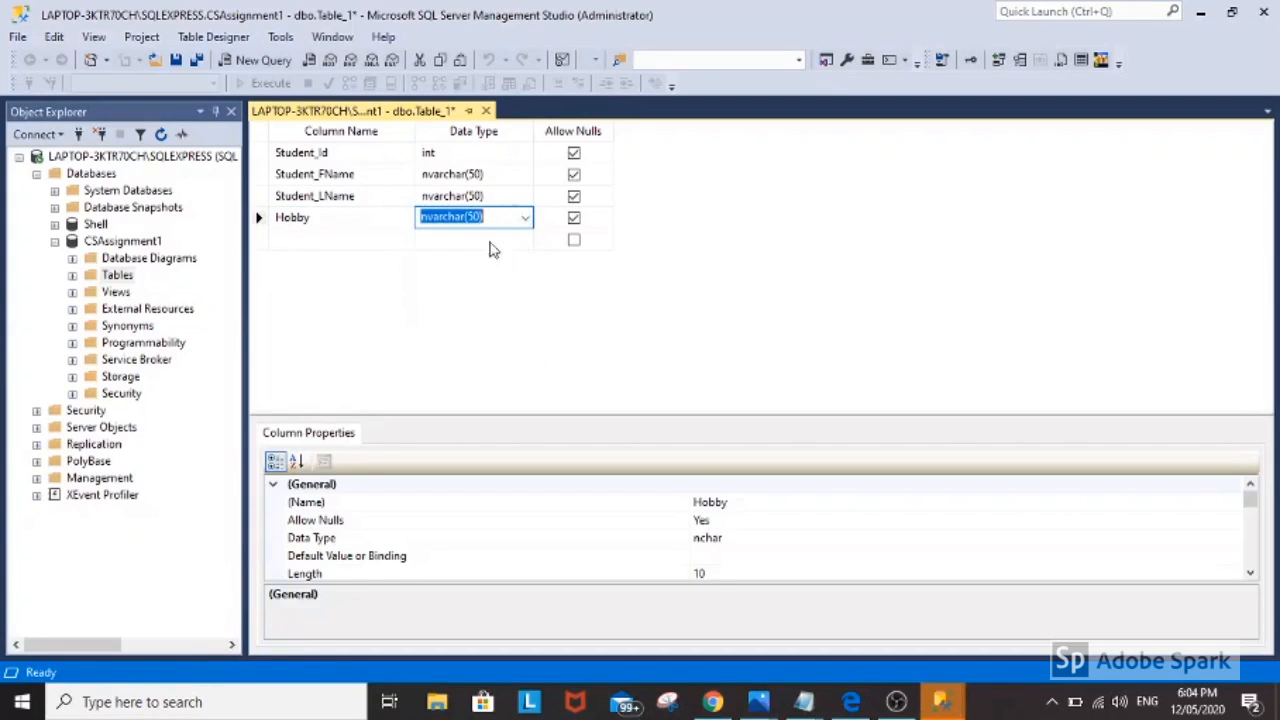
left_click(363, 245)
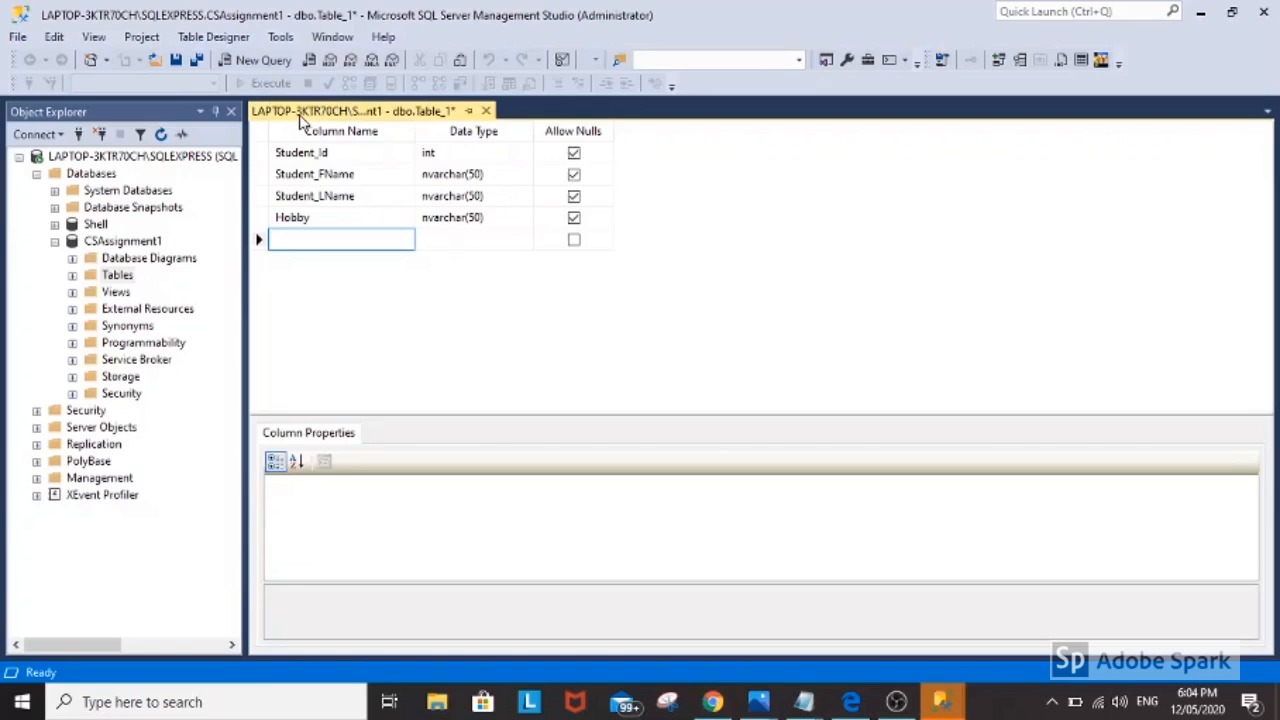
- Save the new table design under the name Students
right_click(298, 116)
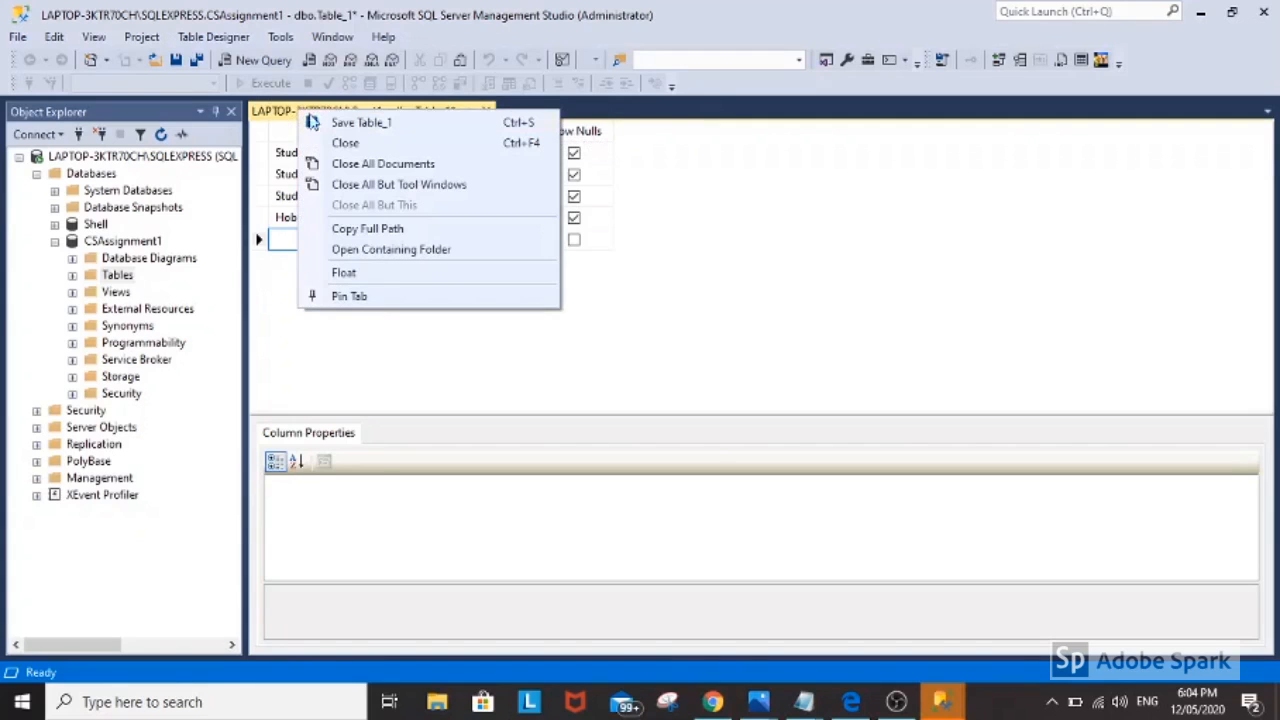
left_click(350, 124)
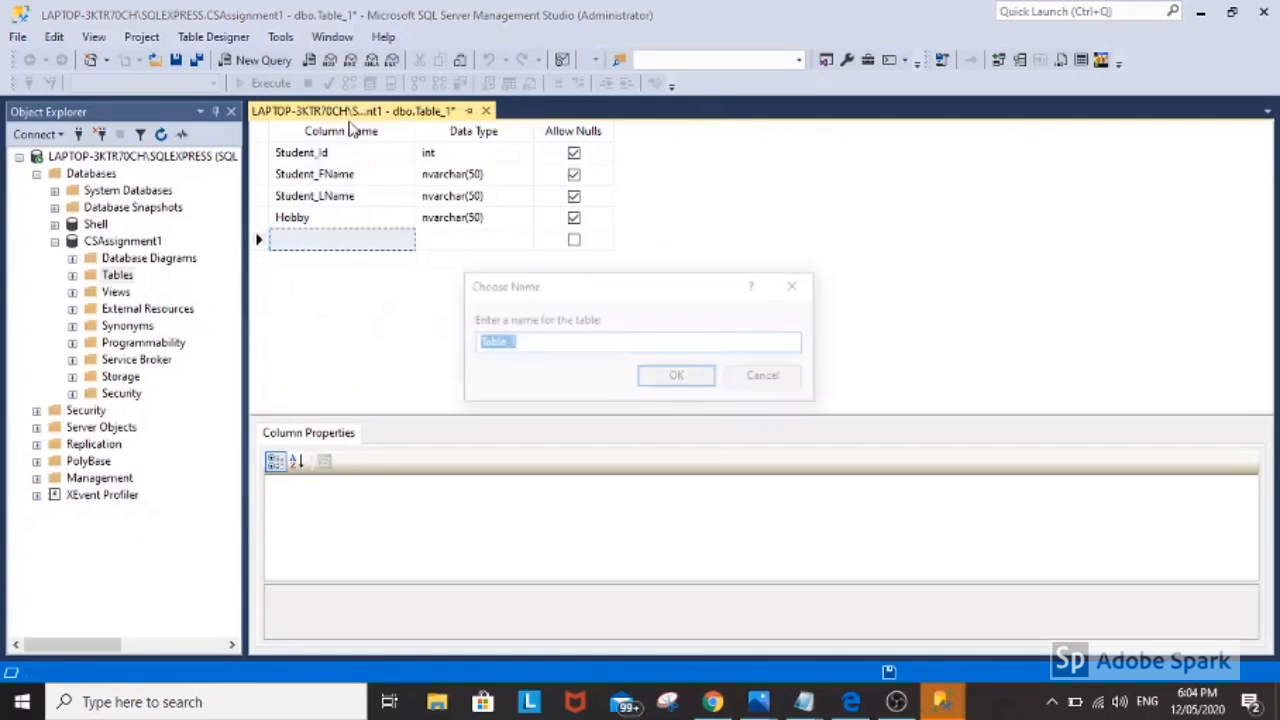
left_click(542, 346)
left_click_drag(542, 346, 476, 350)
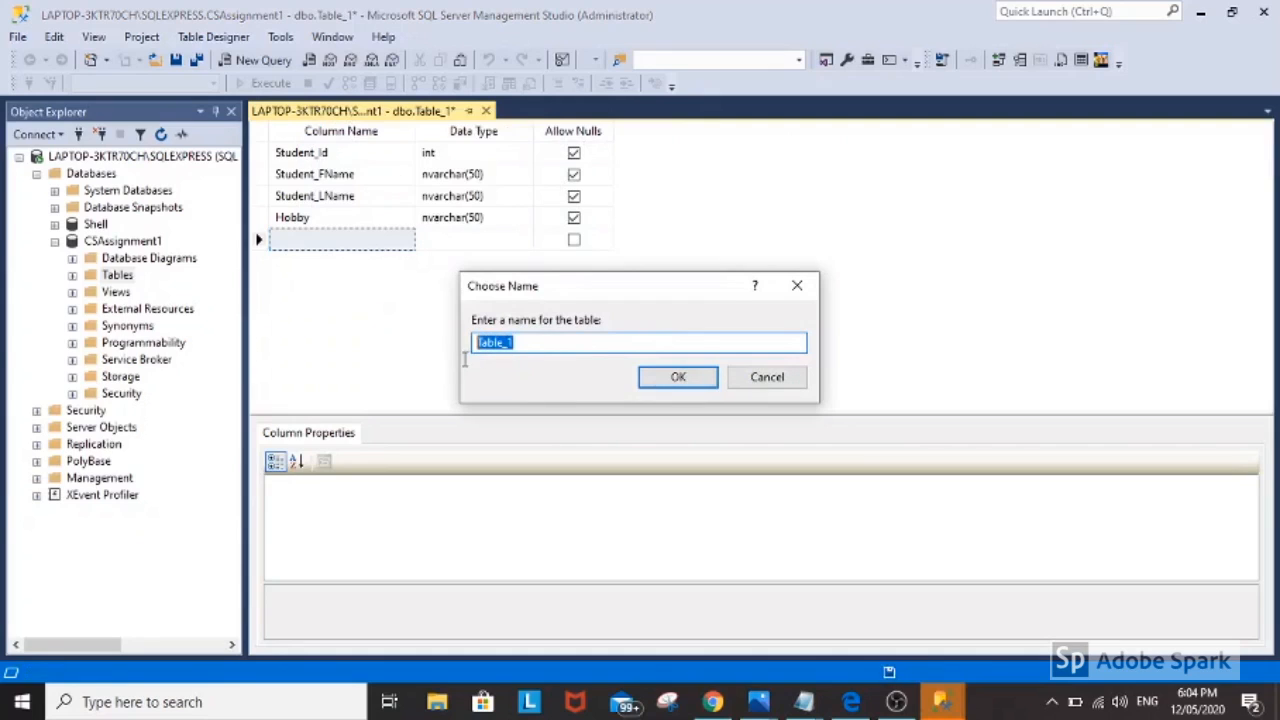
type("Stud")
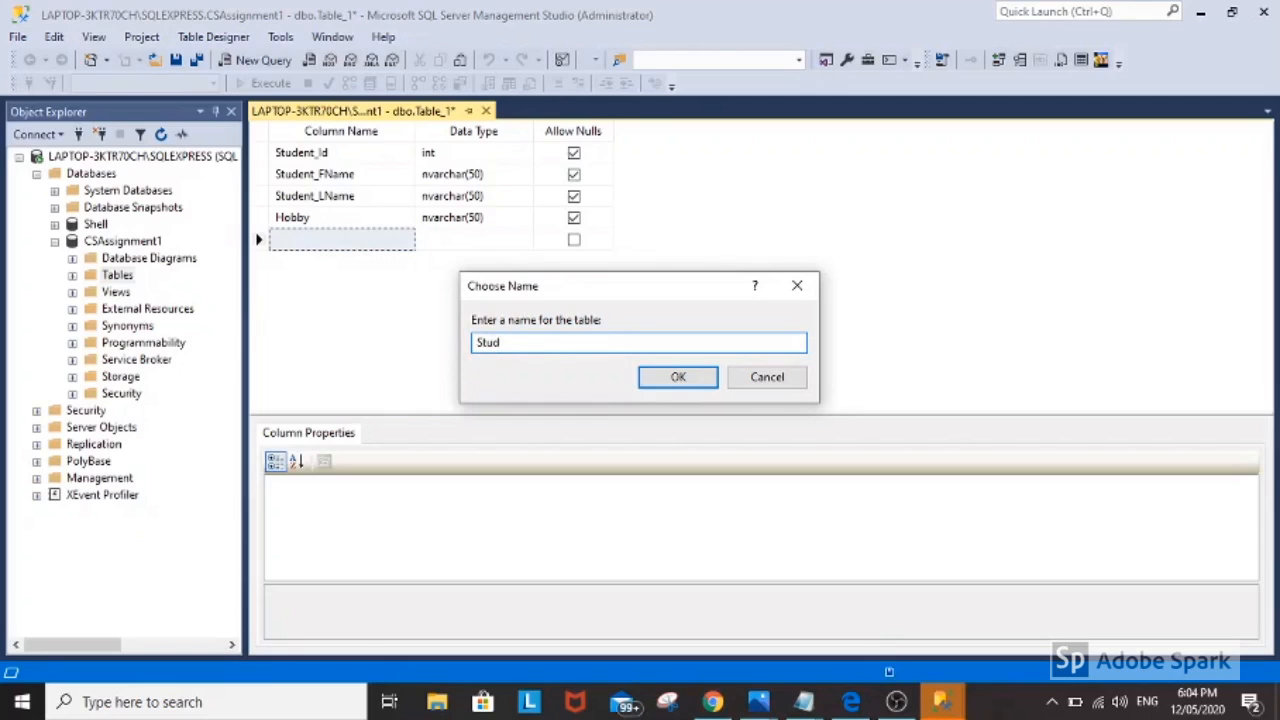
type("ents")
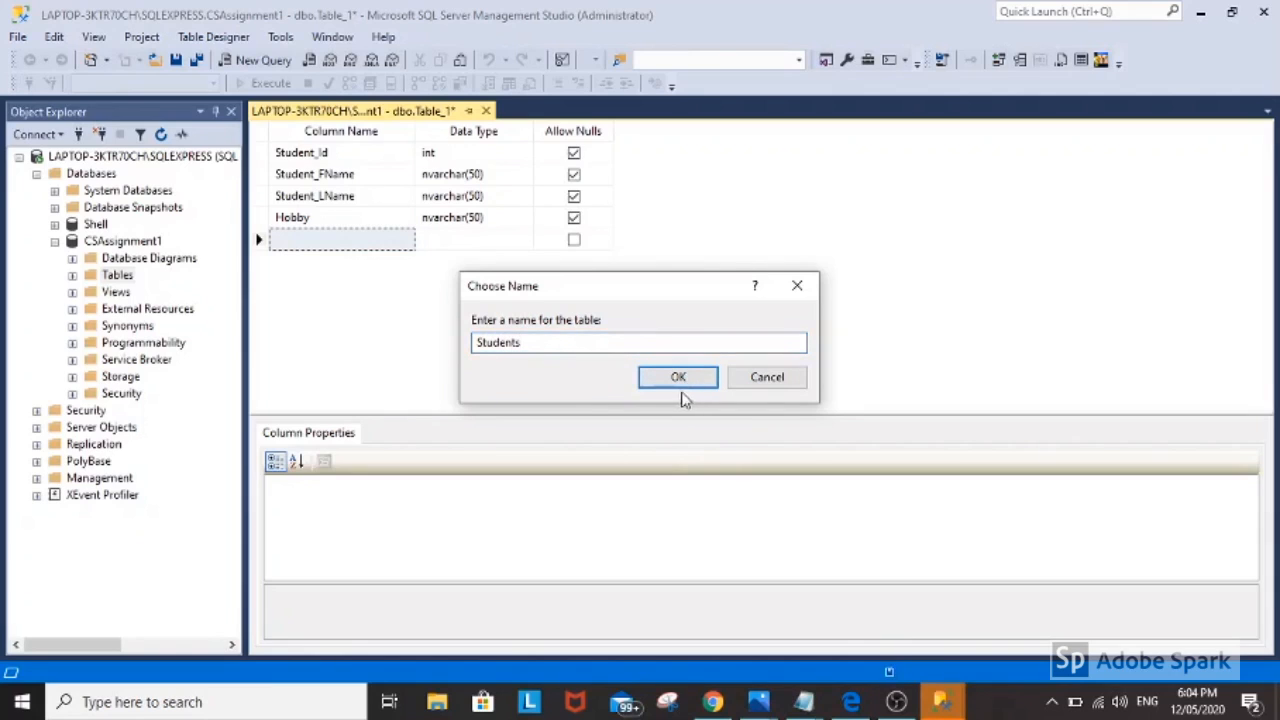
left_click(674, 386)
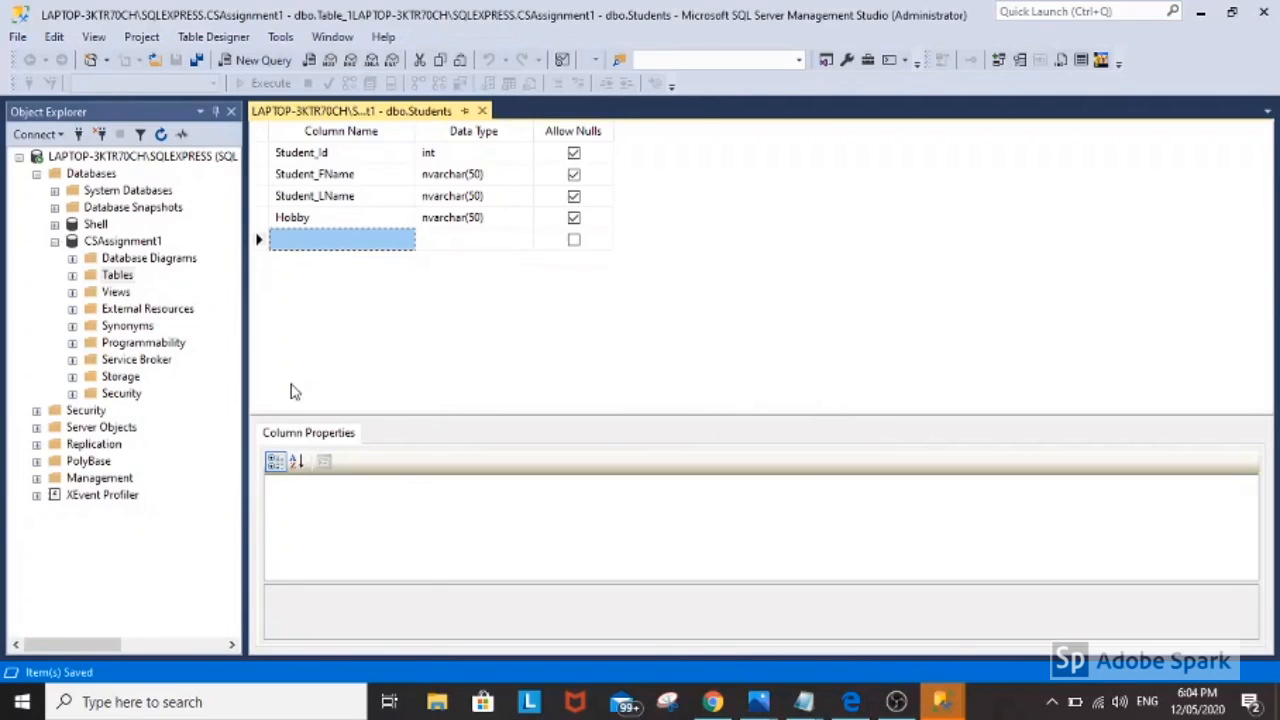
- Find Microsoft Access through the Windows search and launch it
left_click(313, 702)
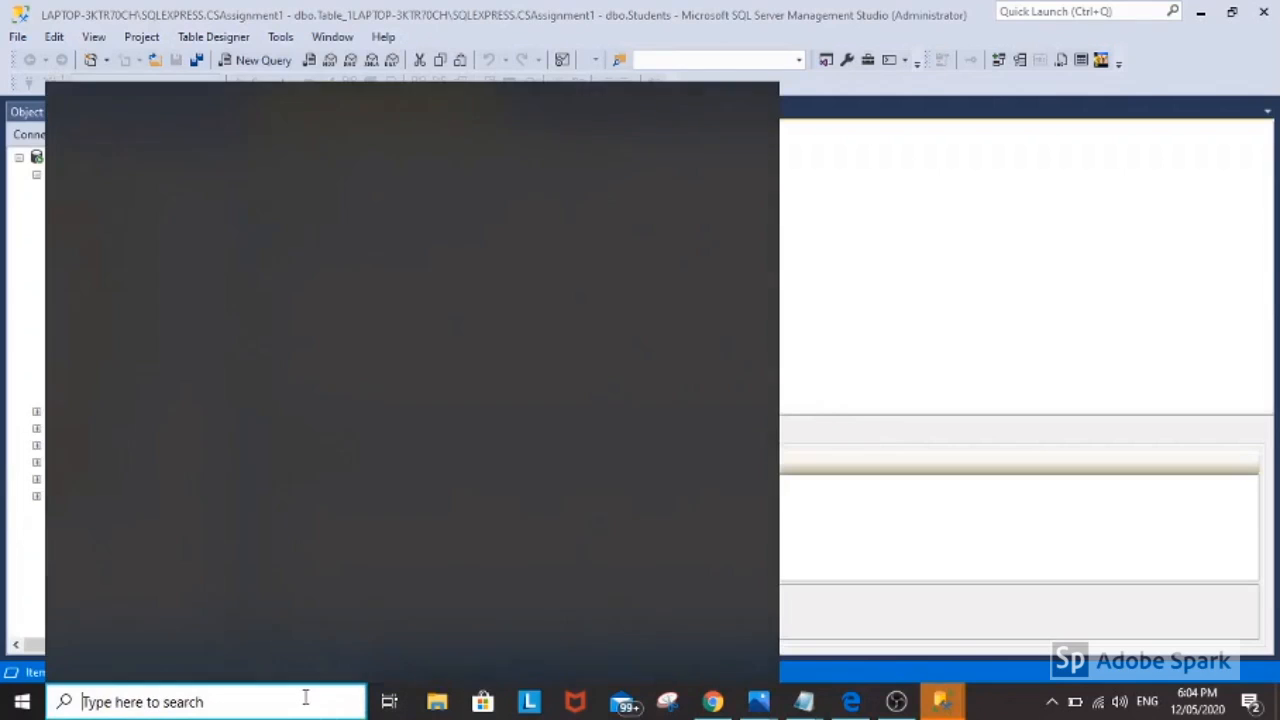
type("ac")
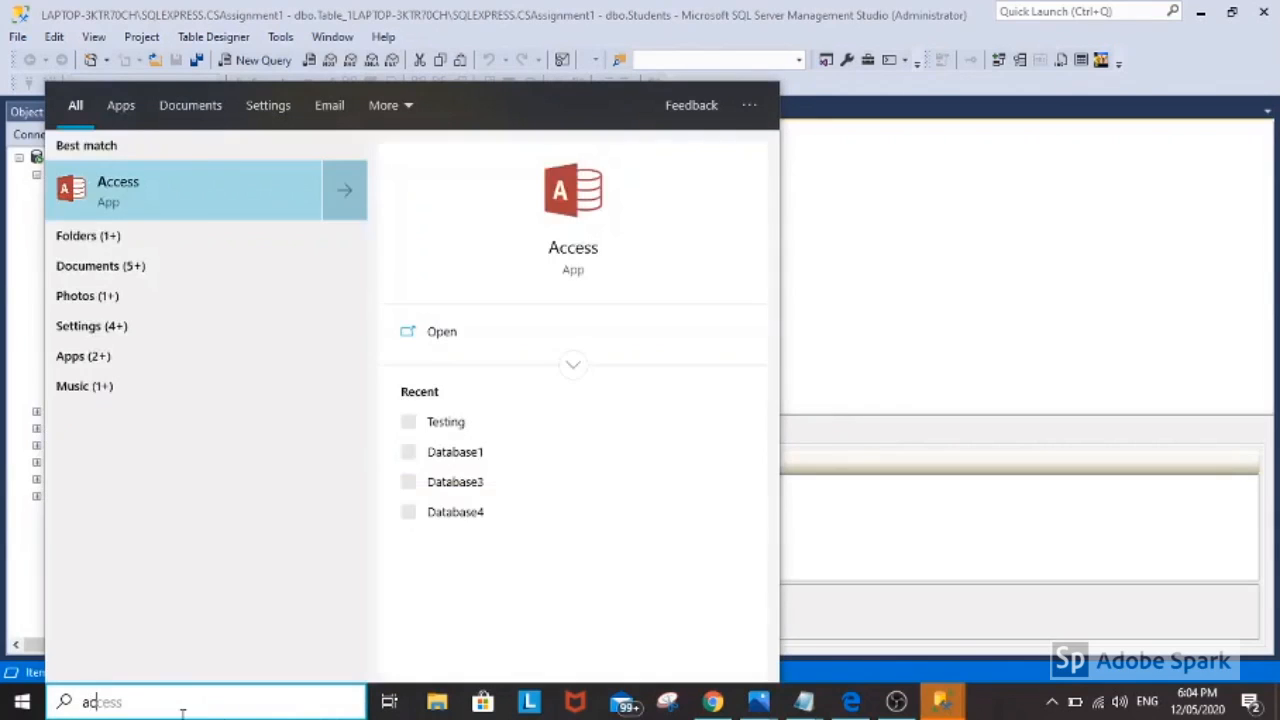
type("e")
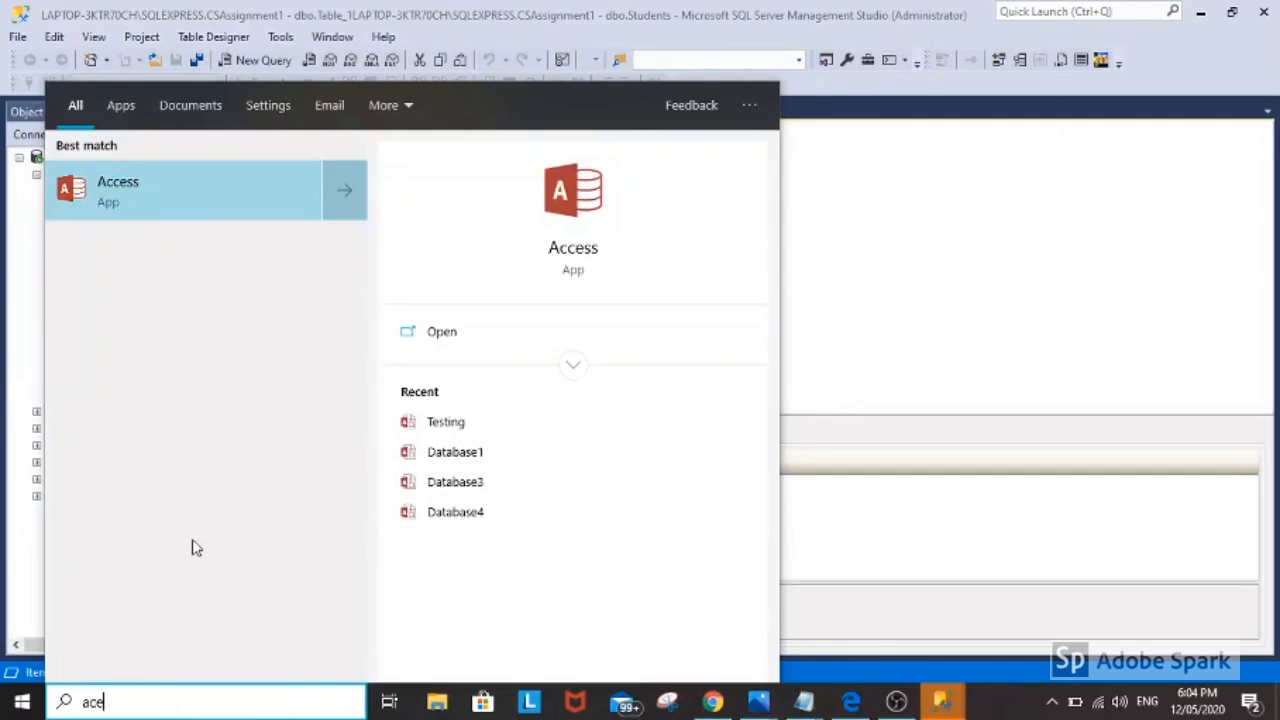
right_click(334, 182)
left_click(378, 199)
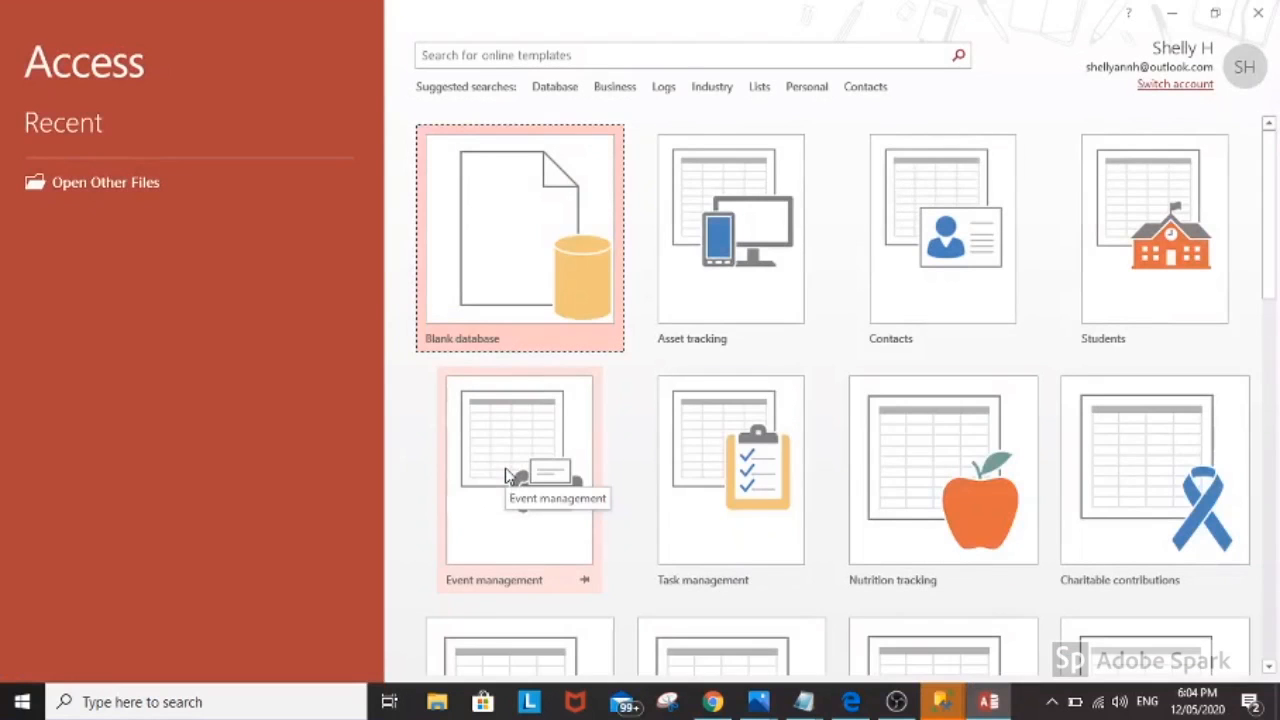
- Create a blank database with the file name TestingStudents
left_click(482, 323)
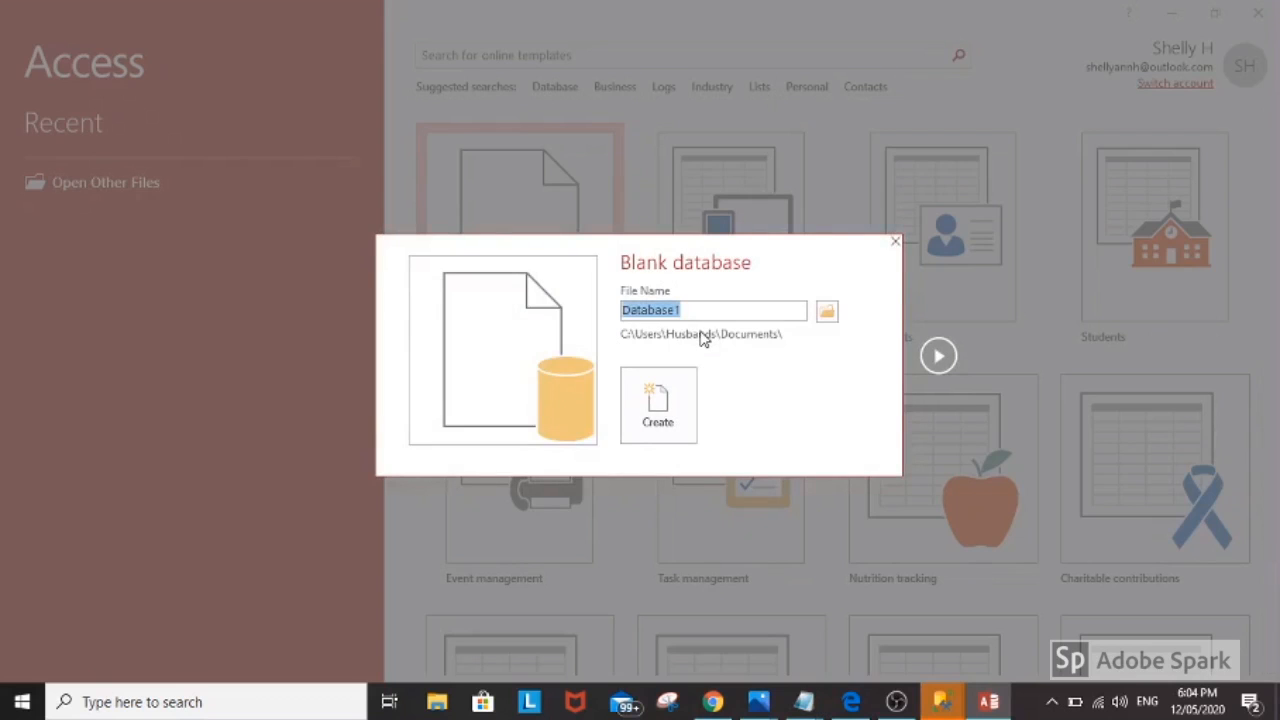
type("Test")
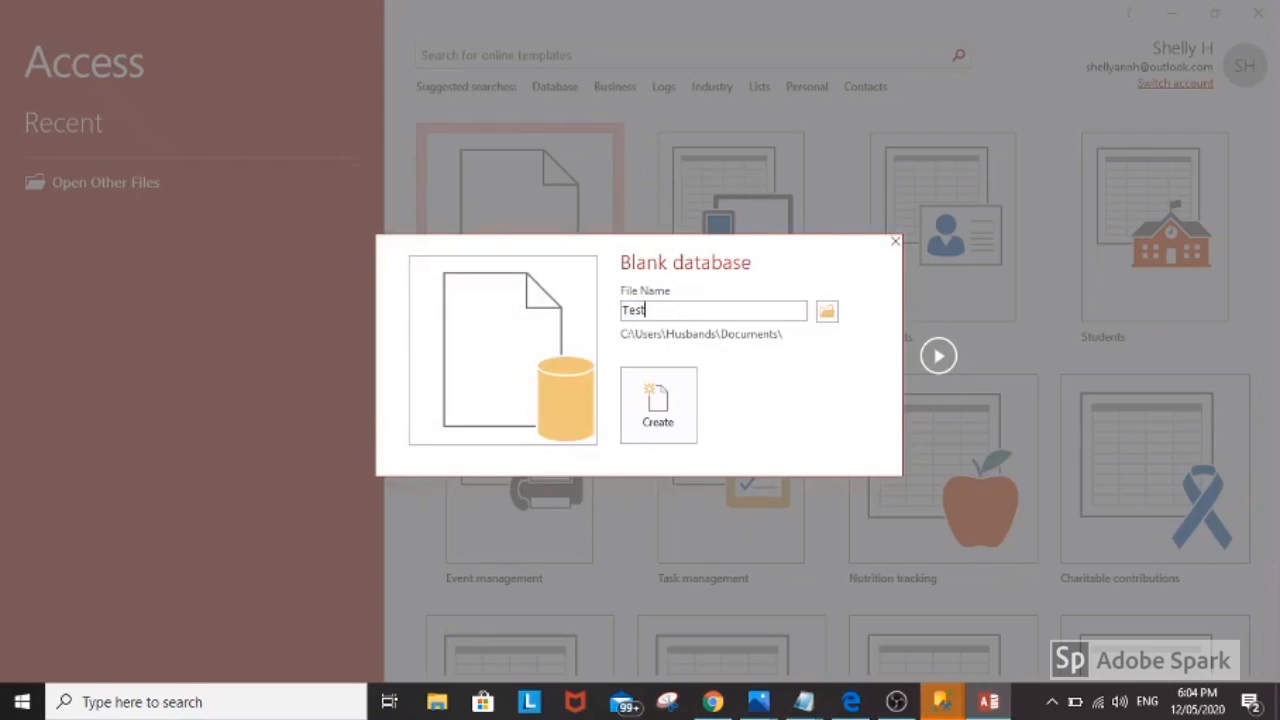
type("ingStudents")
left_click(659, 420)
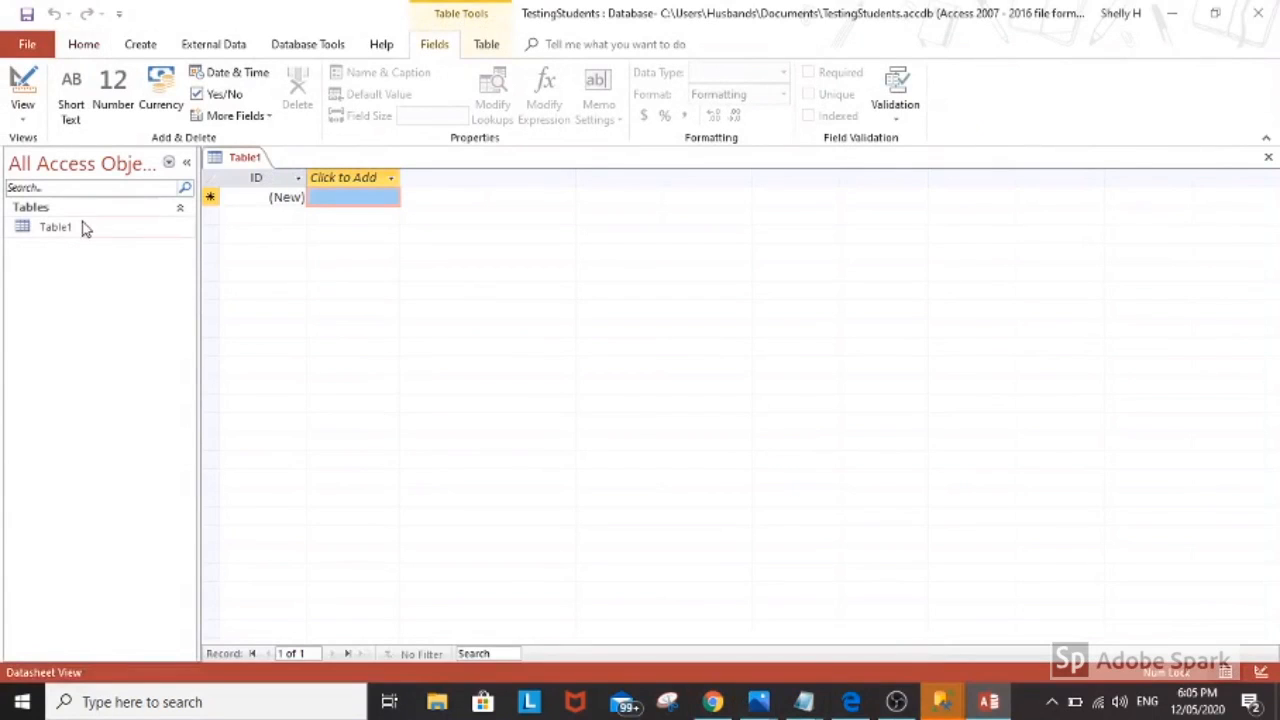
- Start getting external data from an ODBC database, choosing to link to the data source by creating a linked table
left_click(236, 50)
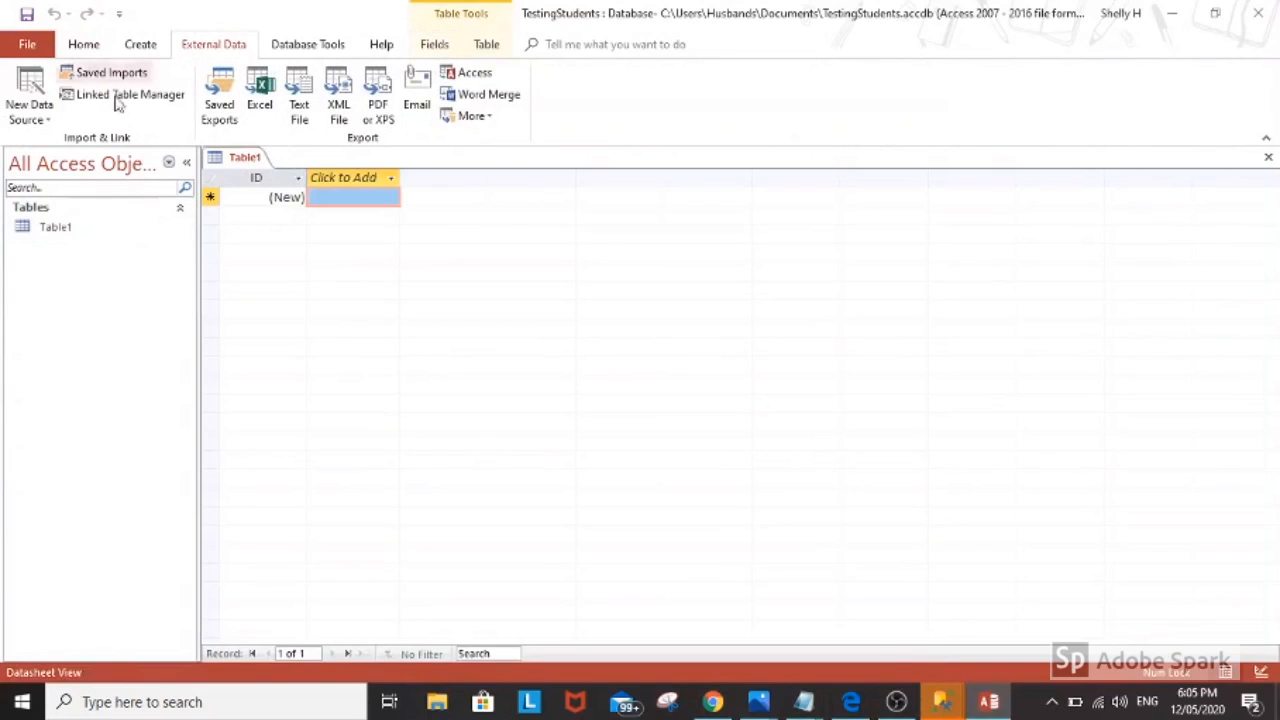
left_click(45, 124)
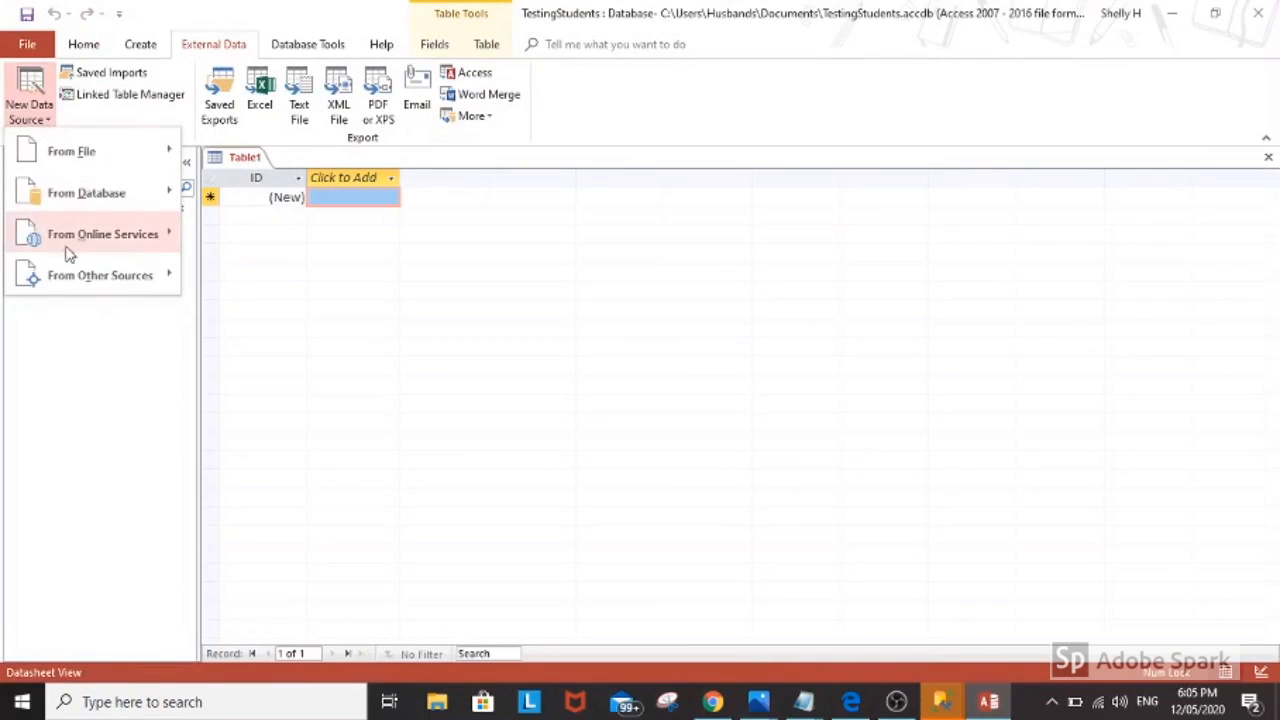
mouse_move(74, 277)
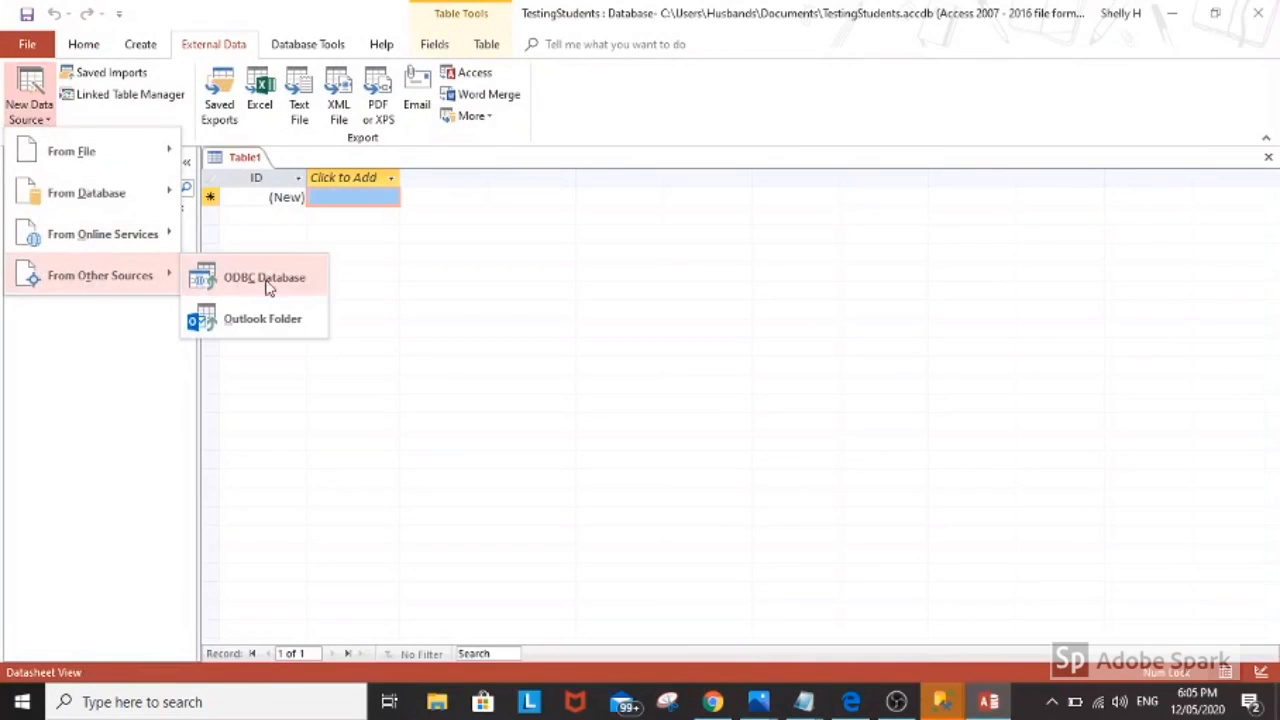
left_click(295, 280)
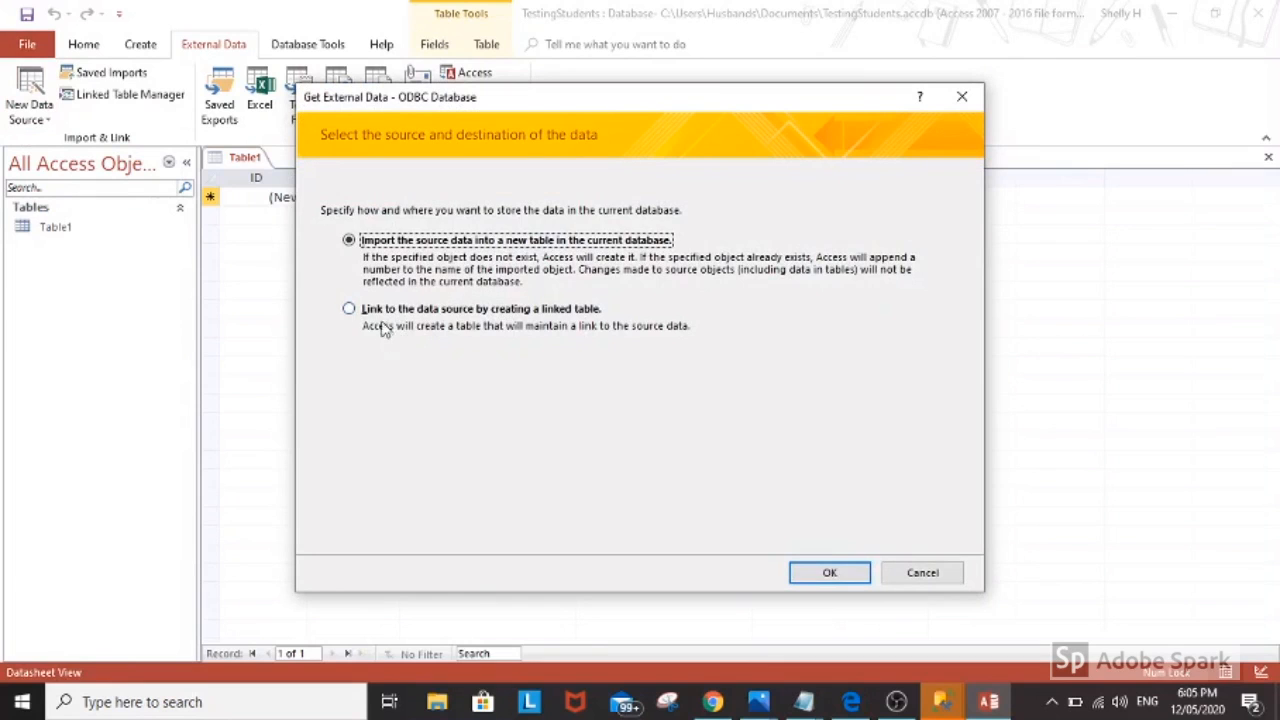
left_click(348, 310)
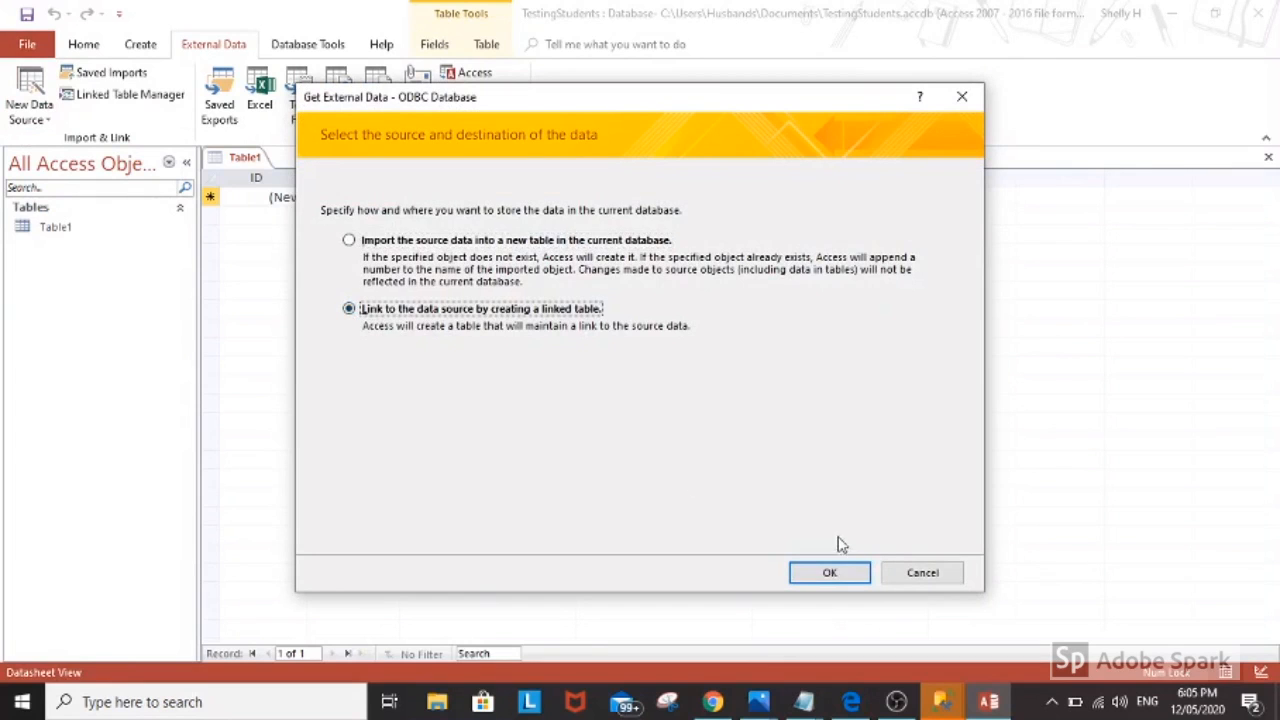
left_click(845, 571)
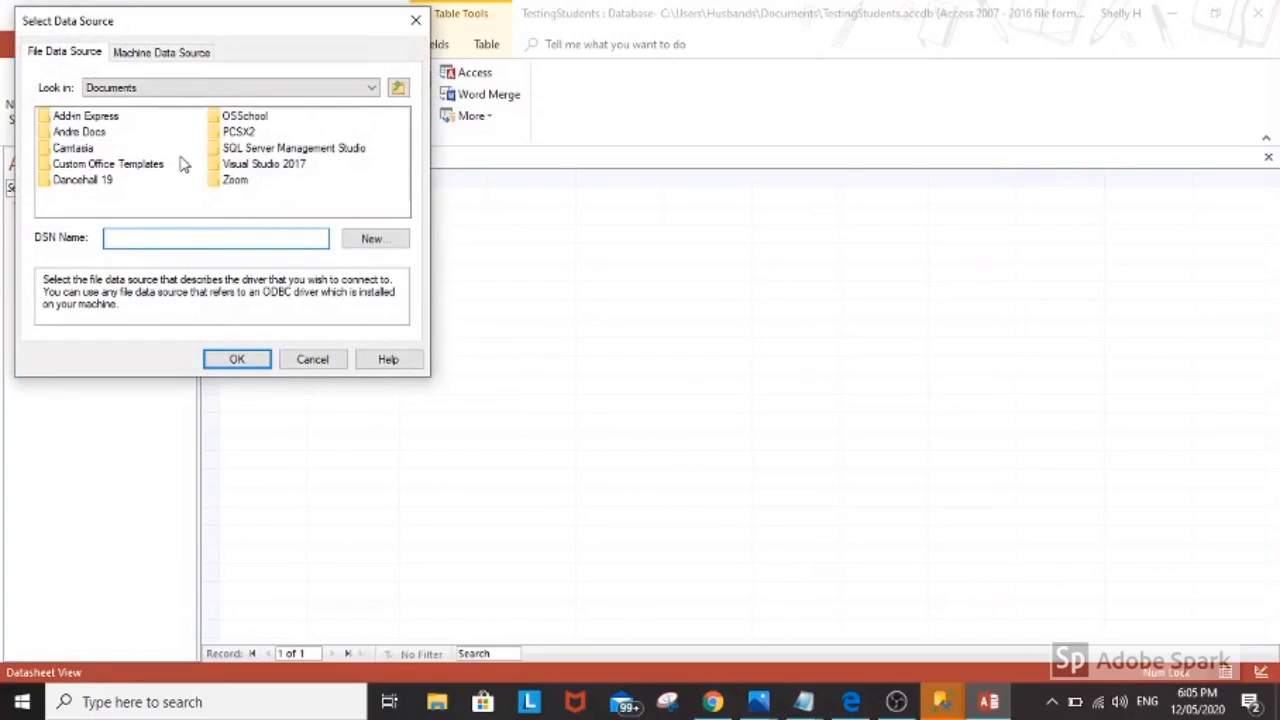
- Create a new machine data source of the System Data Source type using the SQL Server driver
left_click(137, 55)
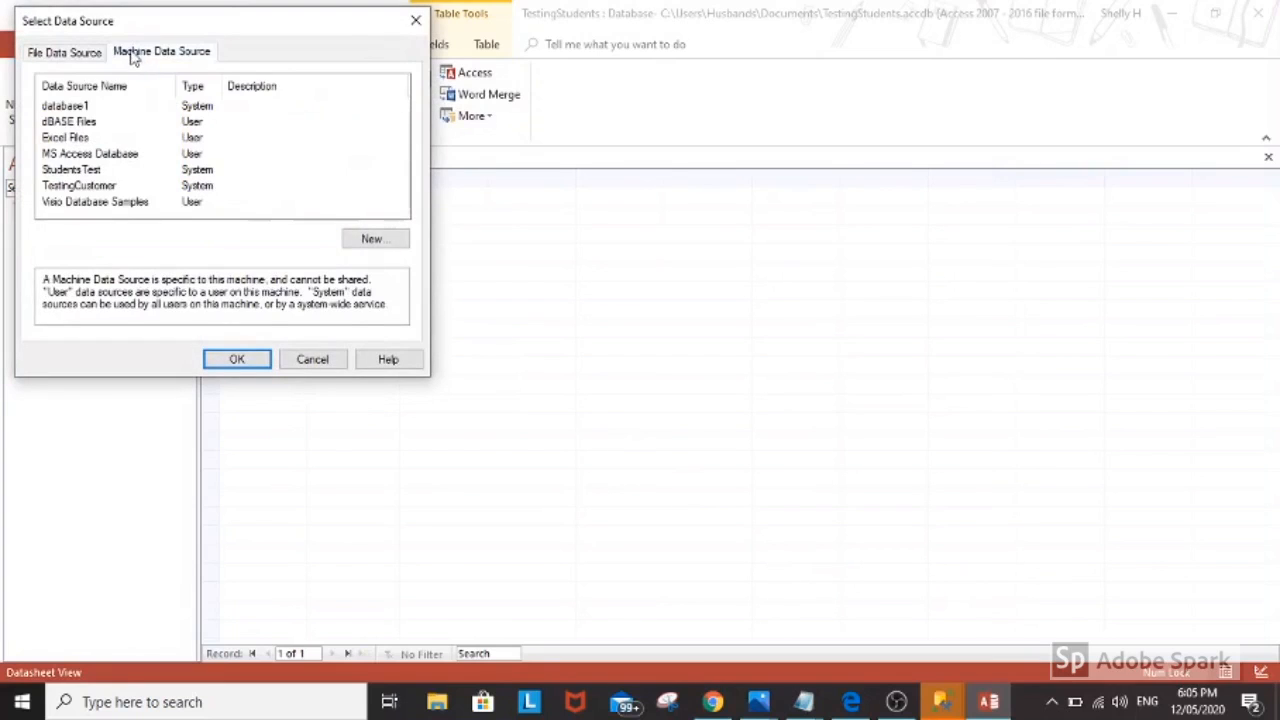
left_click(375, 242)
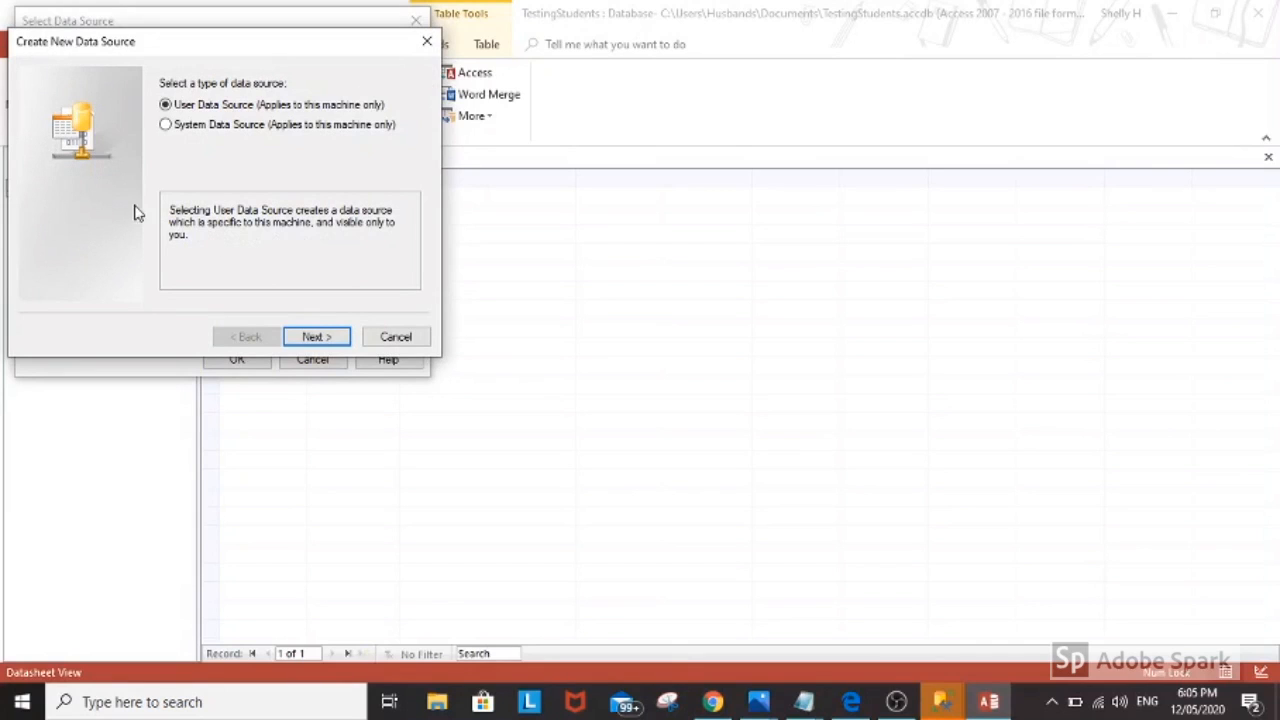
left_click(186, 134)
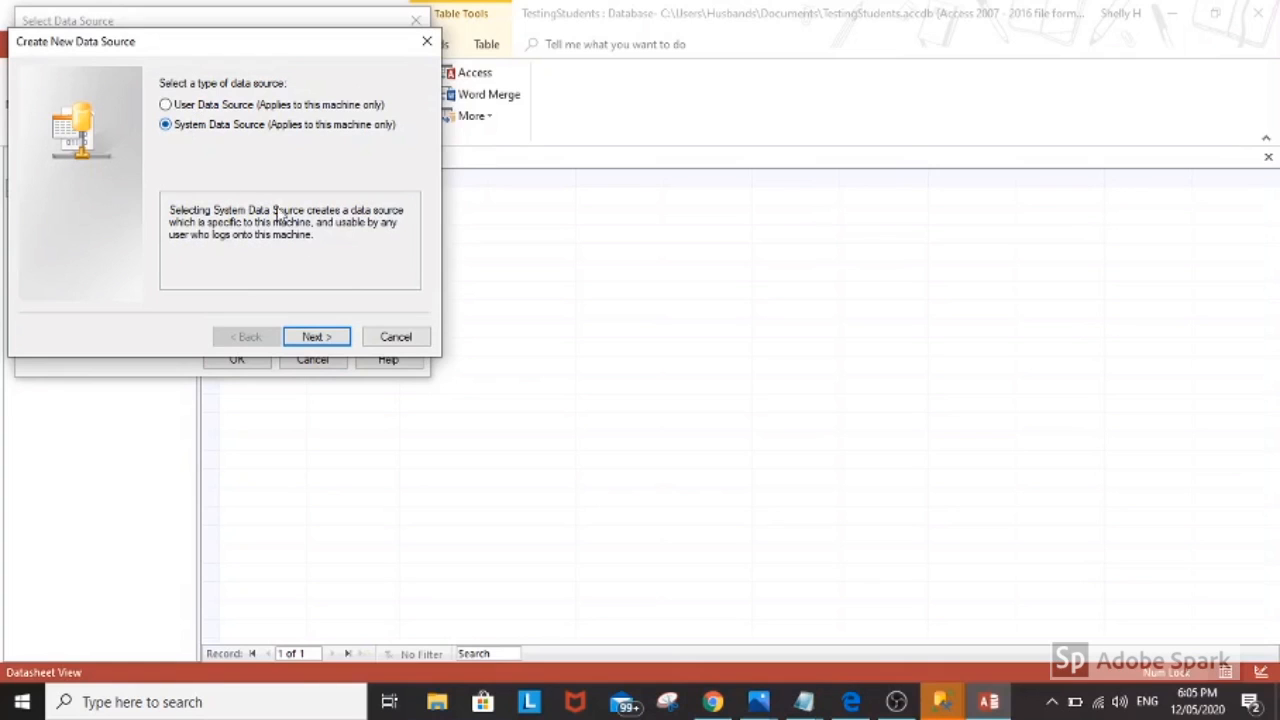
left_click(318, 337)
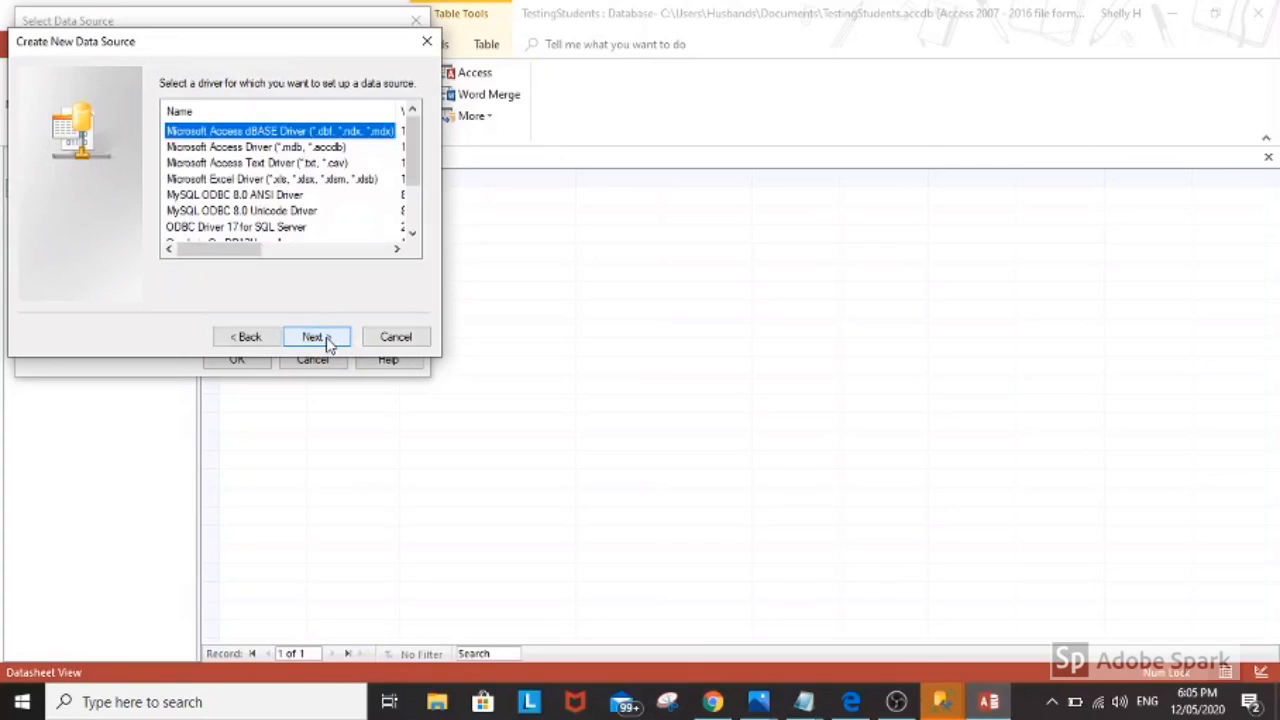
left_click(411, 237)
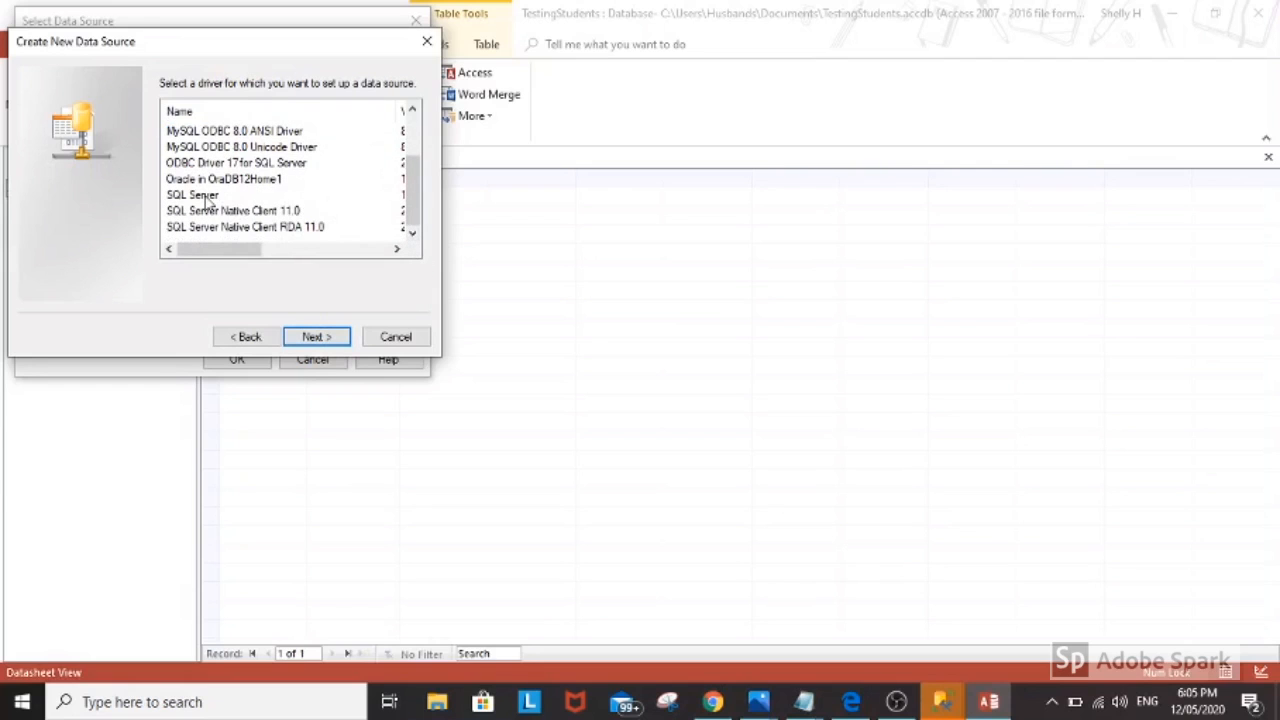
left_click(206, 196)
left_click(346, 337)
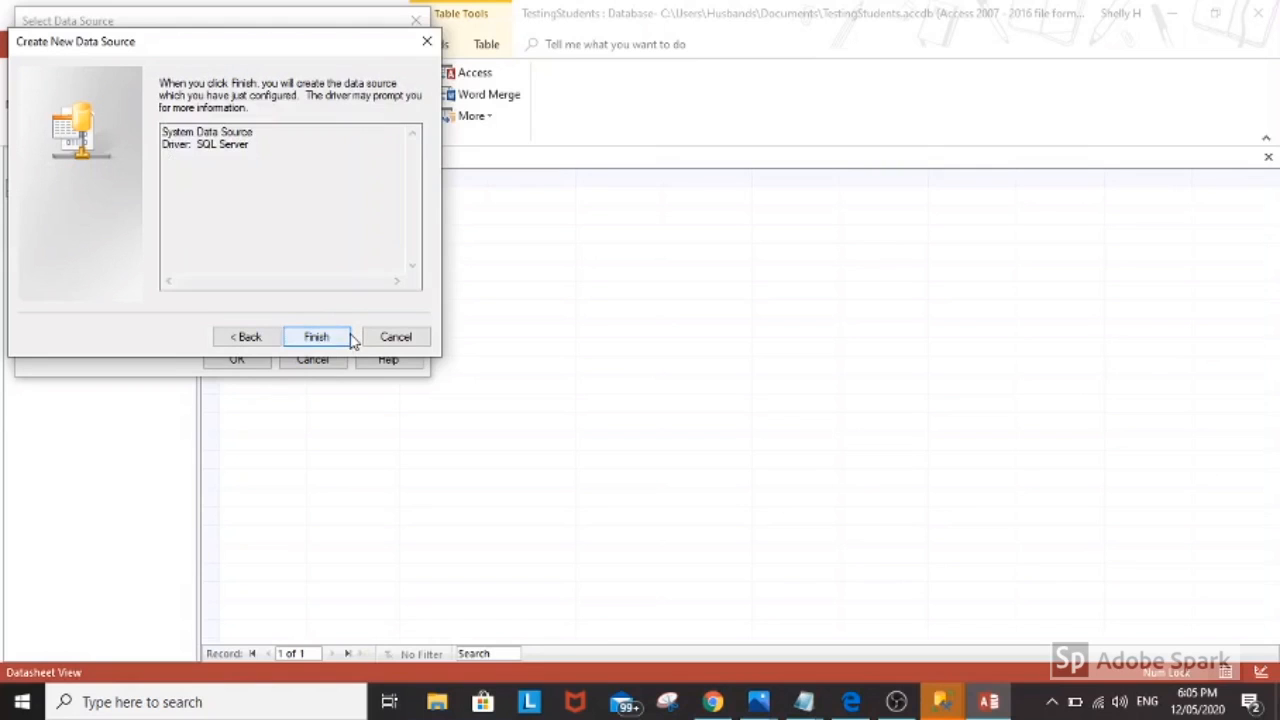
left_click(318, 338)
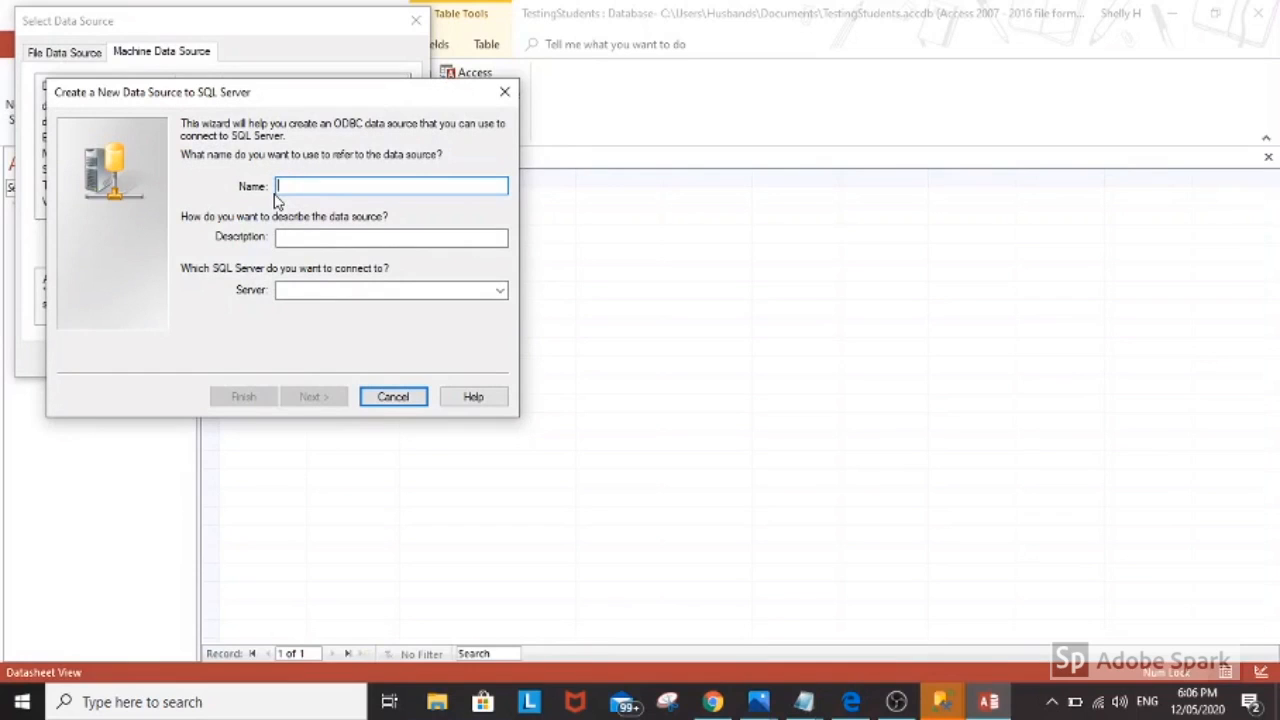
- Name the data source Test and connect it to server LAPTOP-3KTR70CH\SQLEXPRESS, keeping Windows NT authentication
type("Test")
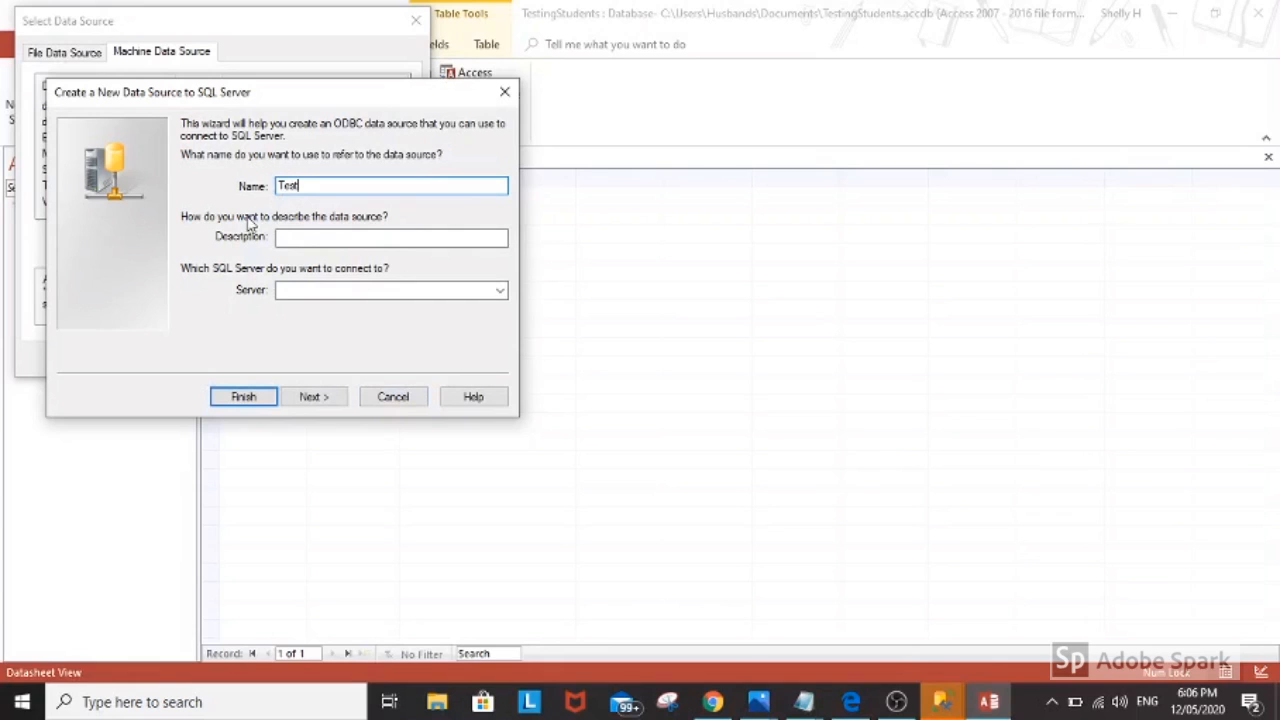
left_click(288, 290)
right_click(293, 293)
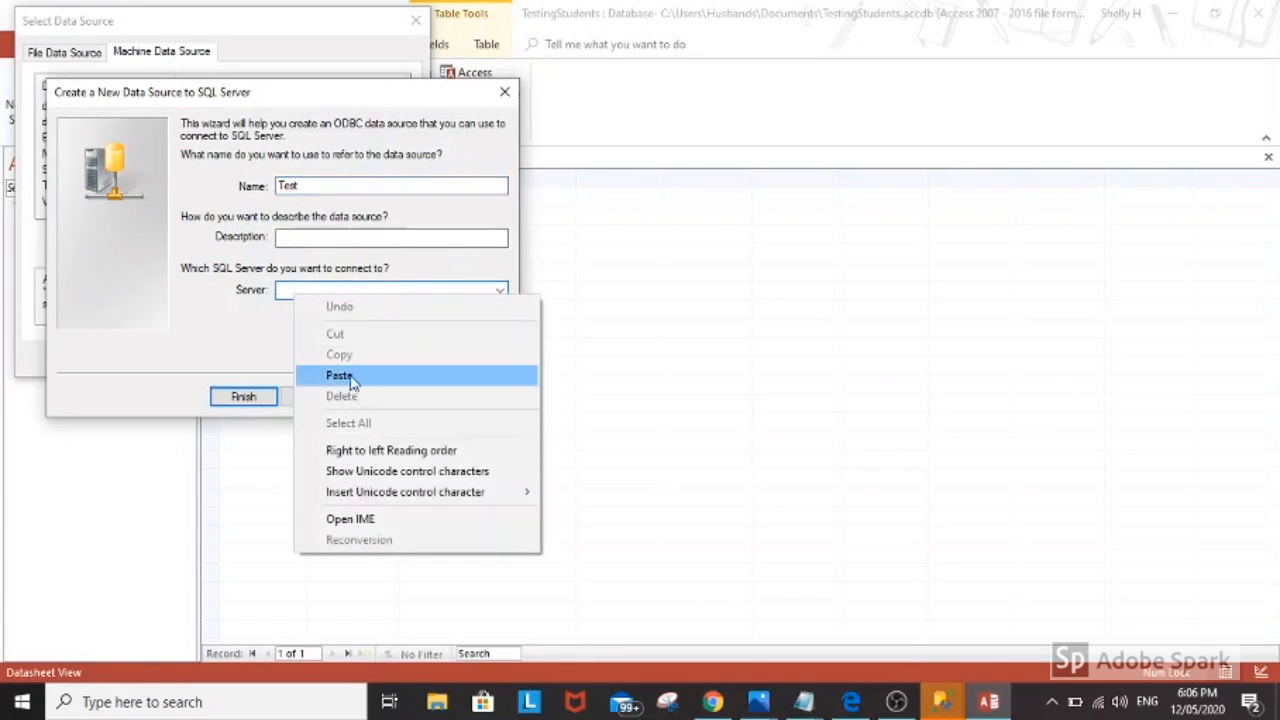
left_click(345, 378)
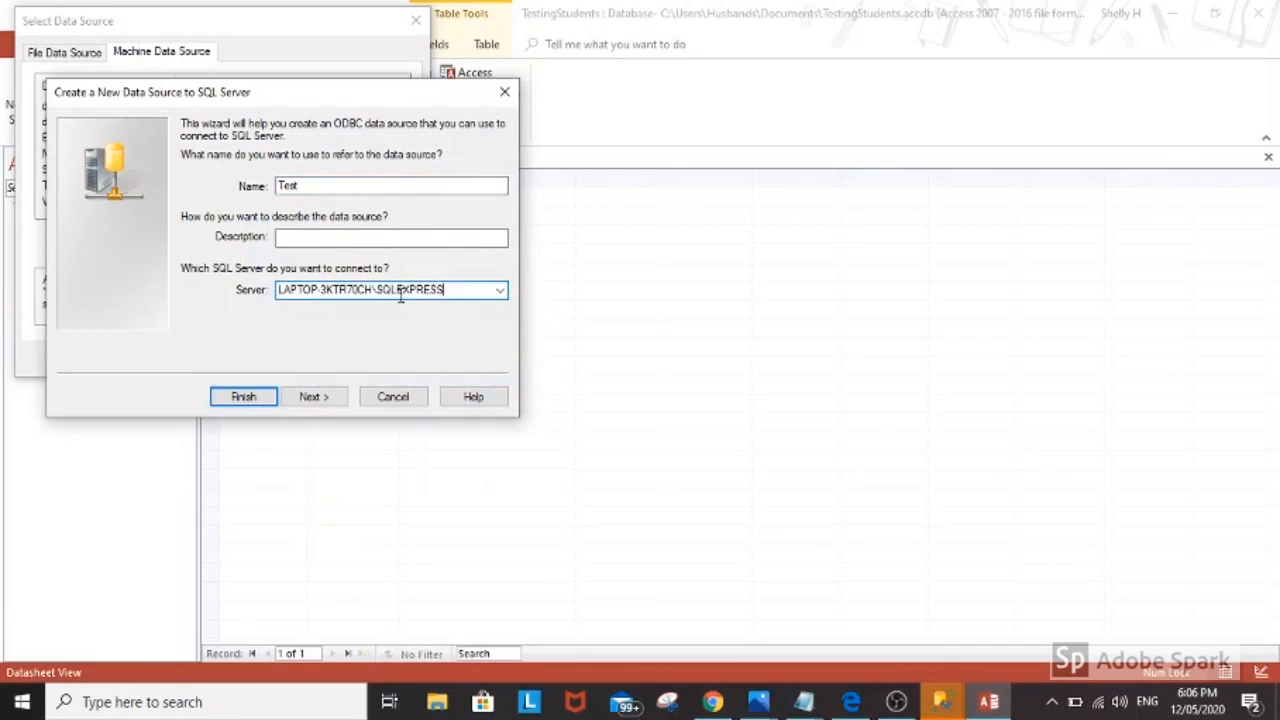
left_click(311, 398)
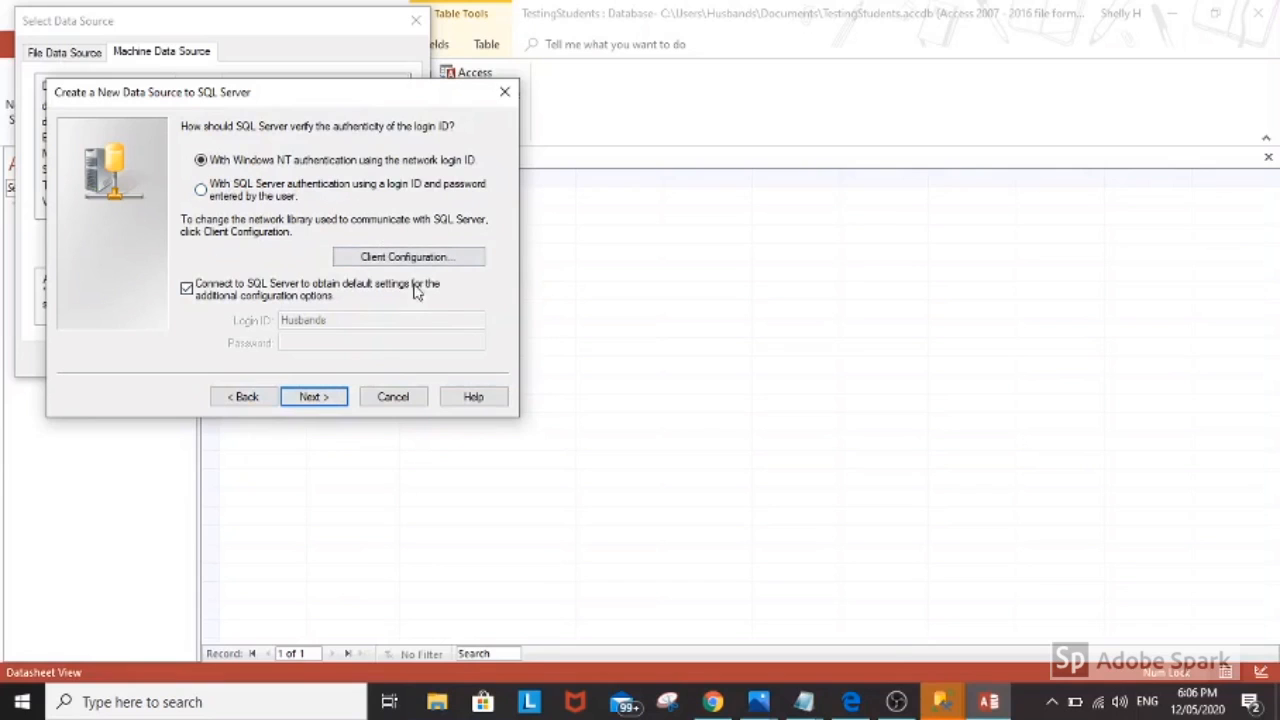
left_click(313, 397)
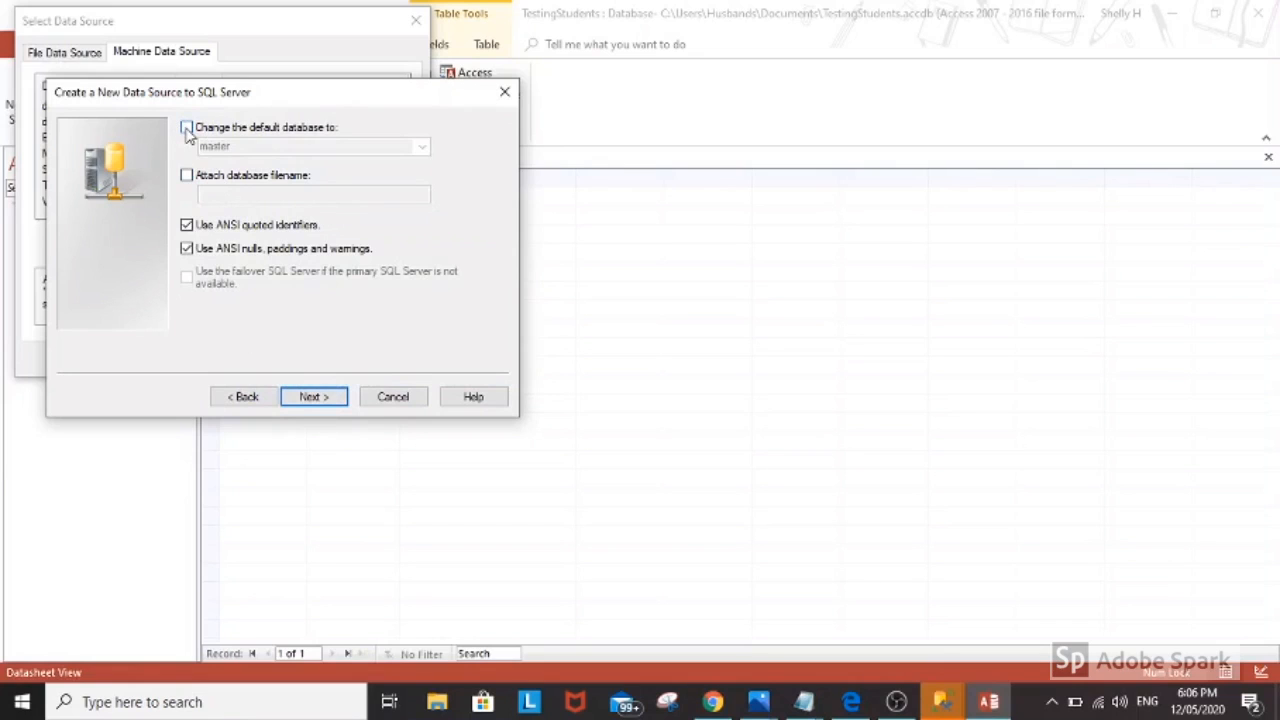
- Enable changing the data source's default database and check the database name in SQL Server Management Studio before returning to Access
left_click(187, 129)
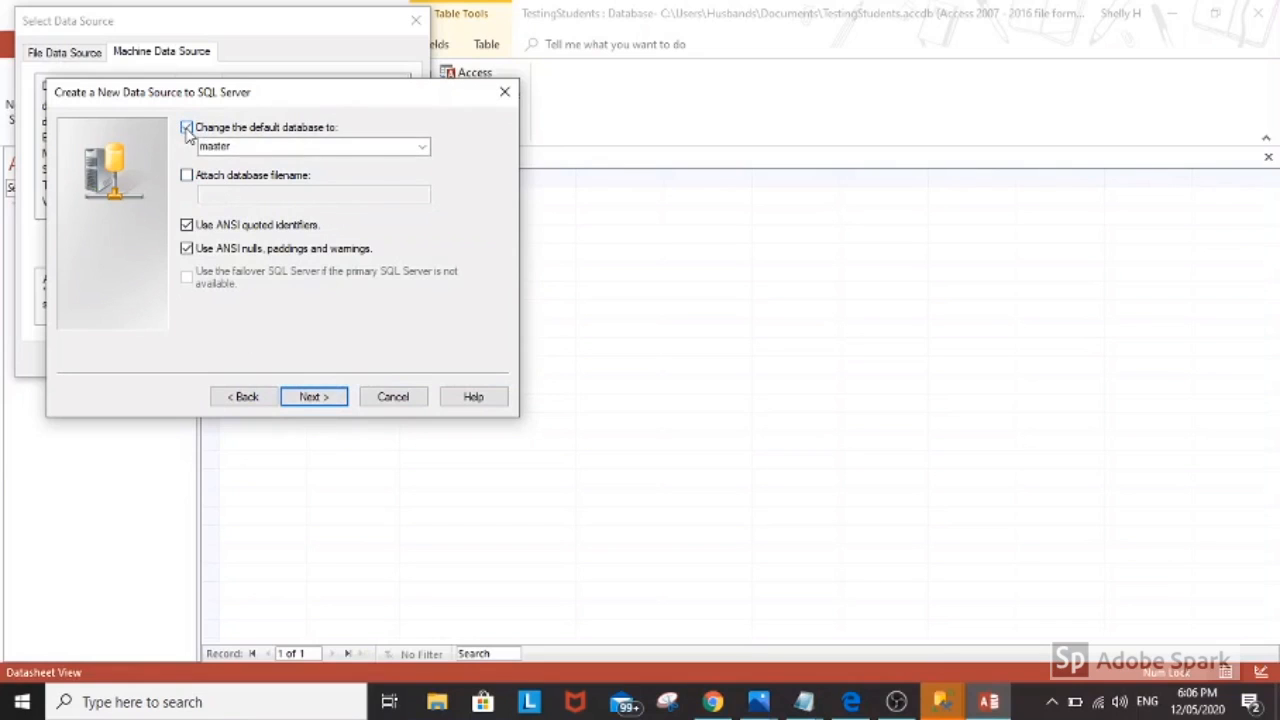
left_click(424, 148)
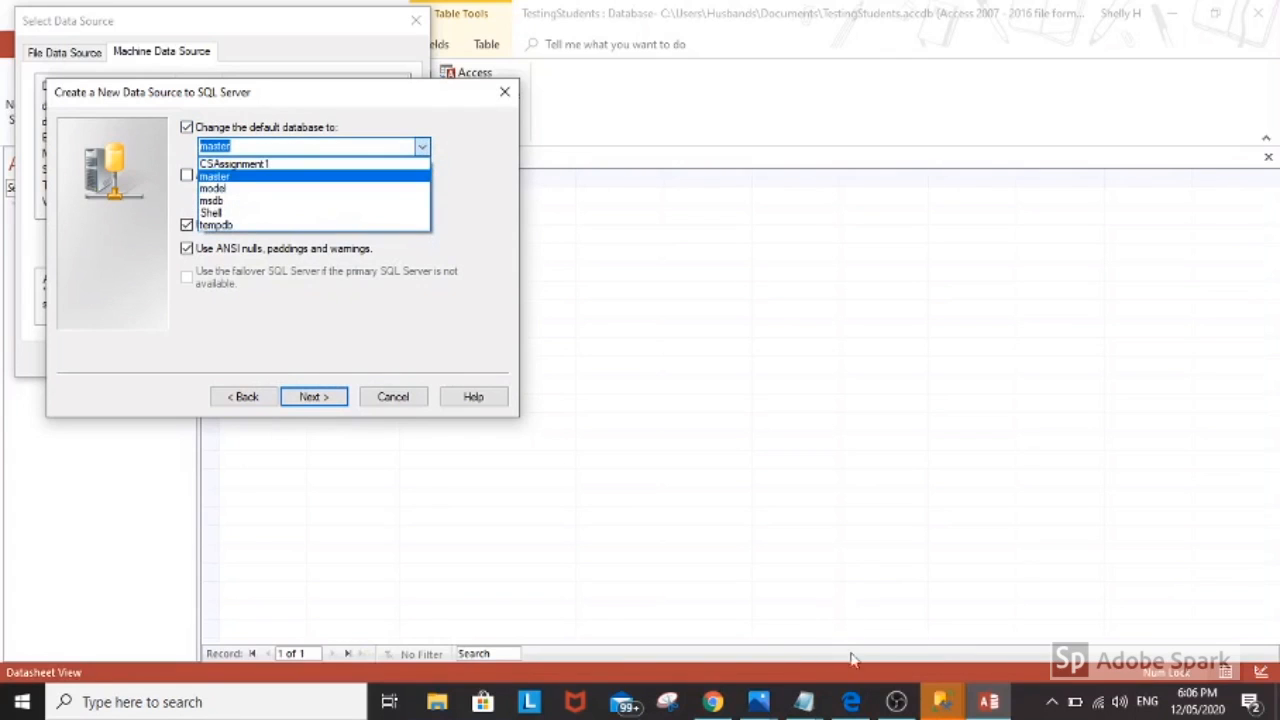
mouse_move(921, 713)
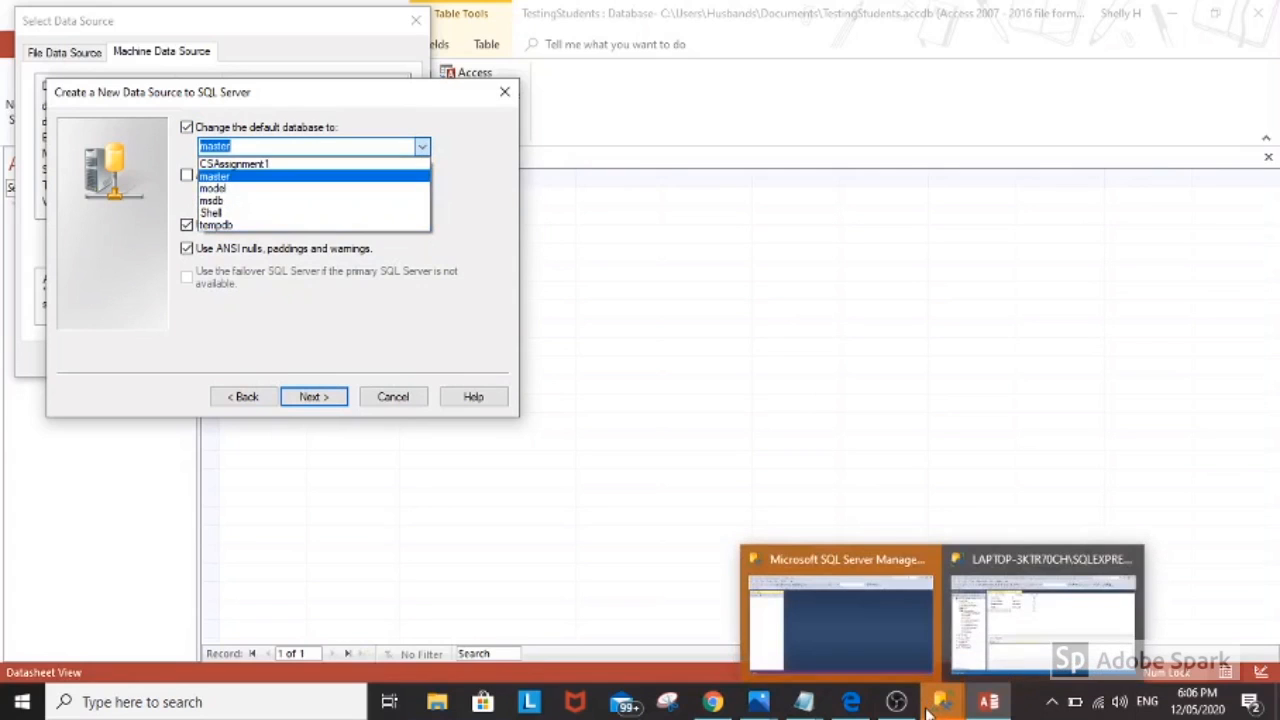
left_click(907, 641)
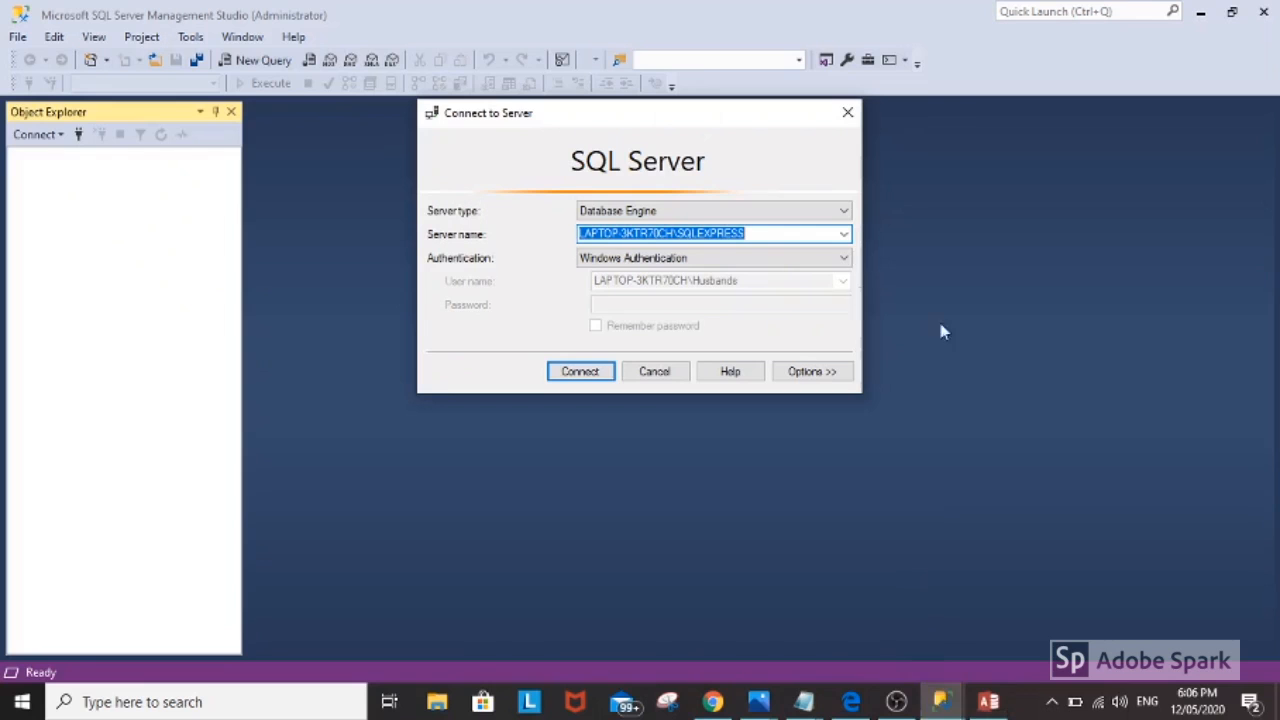
left_click(847, 114)
left_click(980, 702)
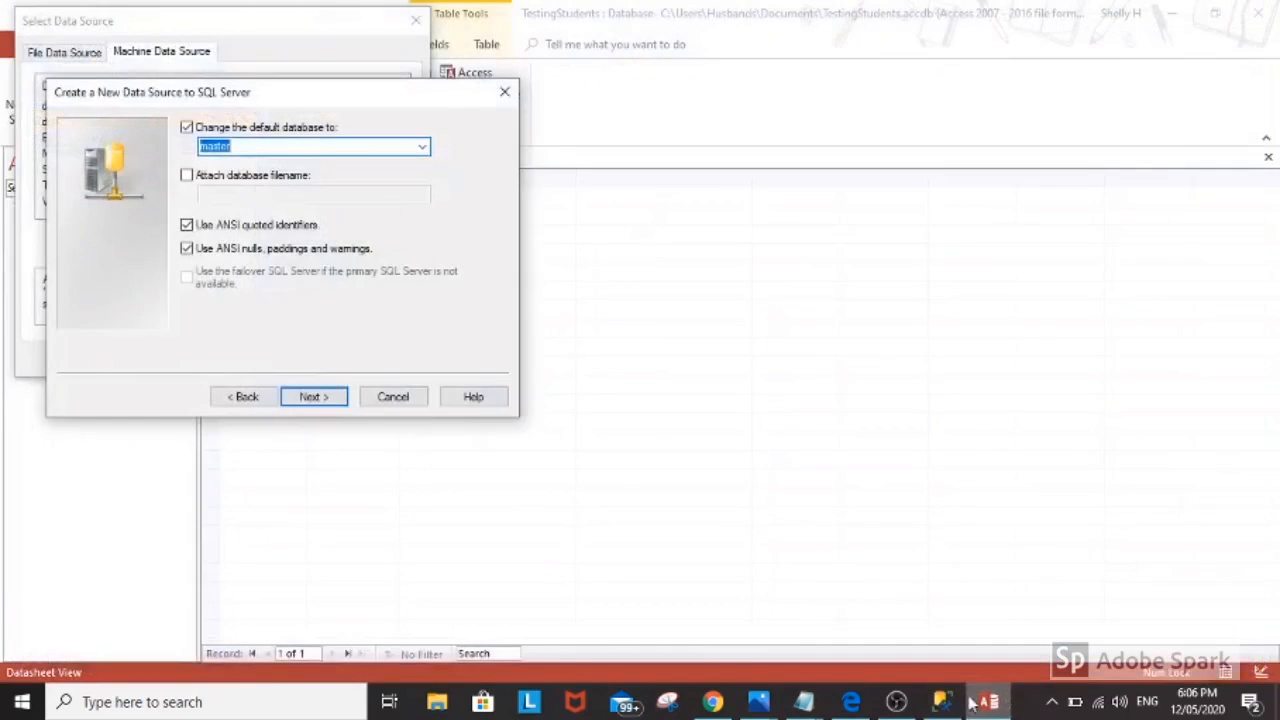
left_click(980, 702)
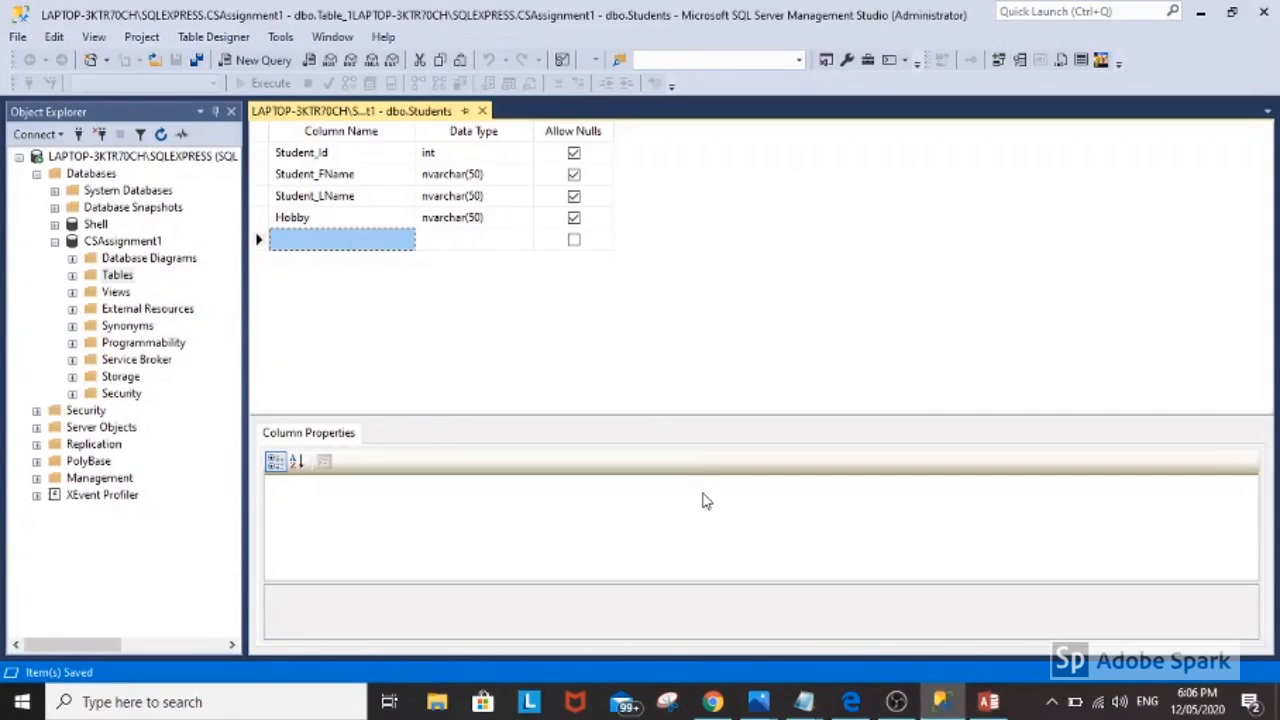
left_click(988, 702)
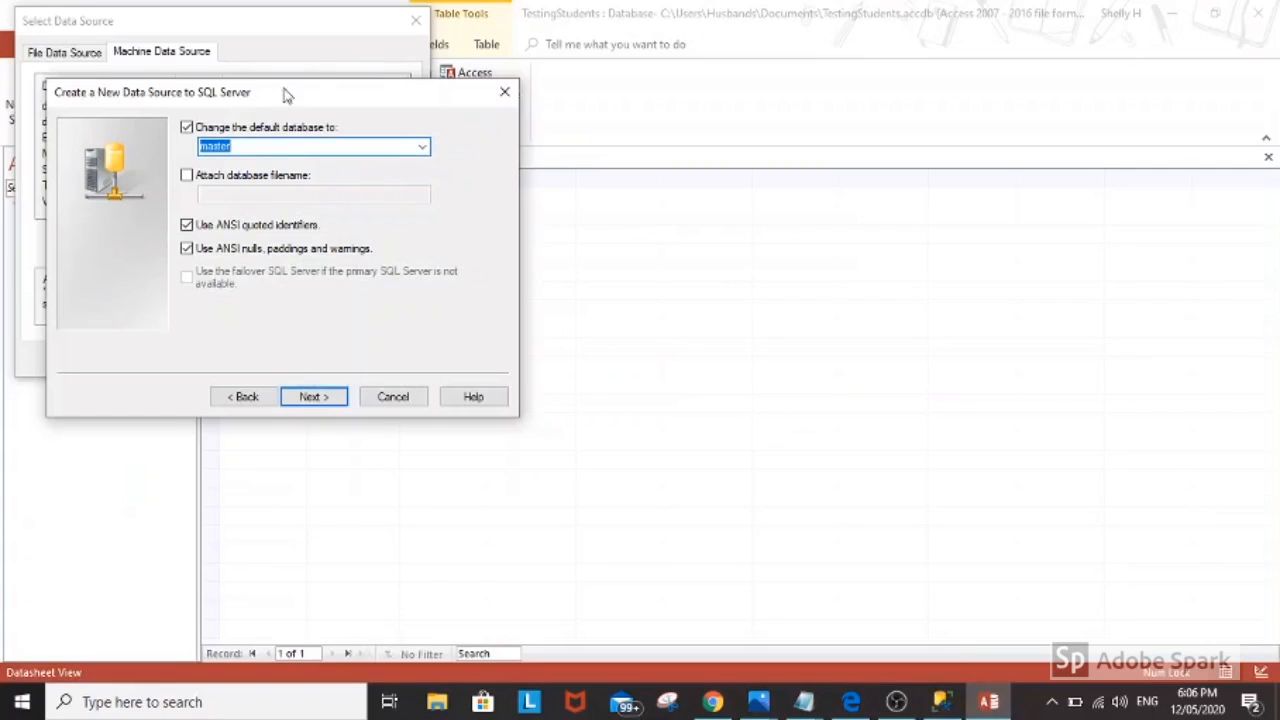
- Set the data source's default database to CSAssignment1 and continue to the remaining options
left_click(325, 148)
left_click(422, 146)
left_click(313, 166)
left_click(313, 397)
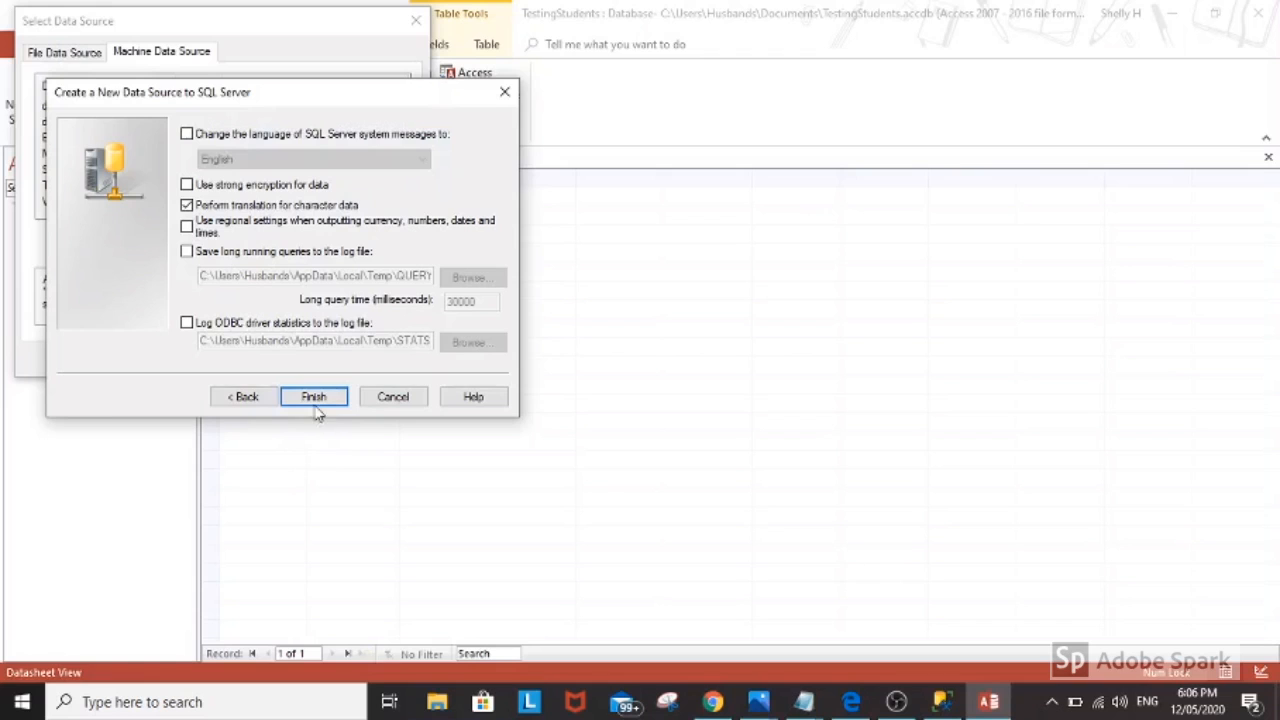
- Finish the data source configuration with the default options, test its connection, and accept the setup
left_click(313, 398)
left_click(211, 409)
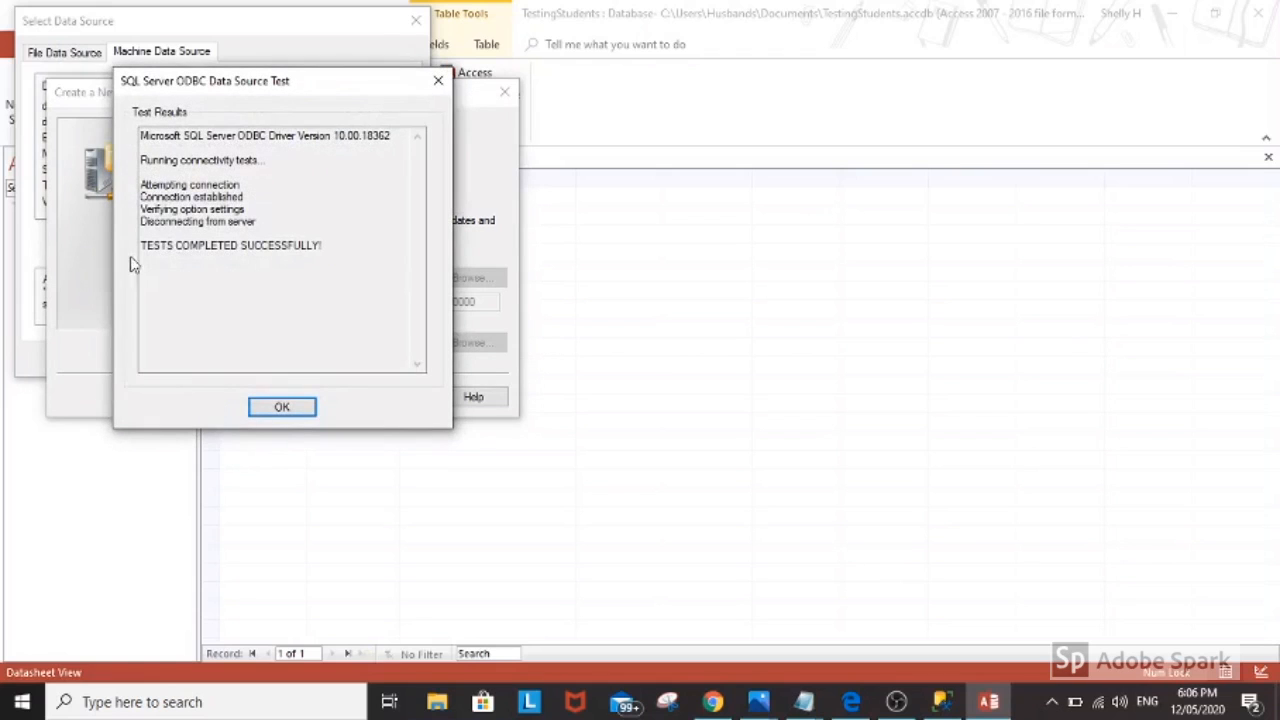
left_click(302, 410)
left_click(349, 407)
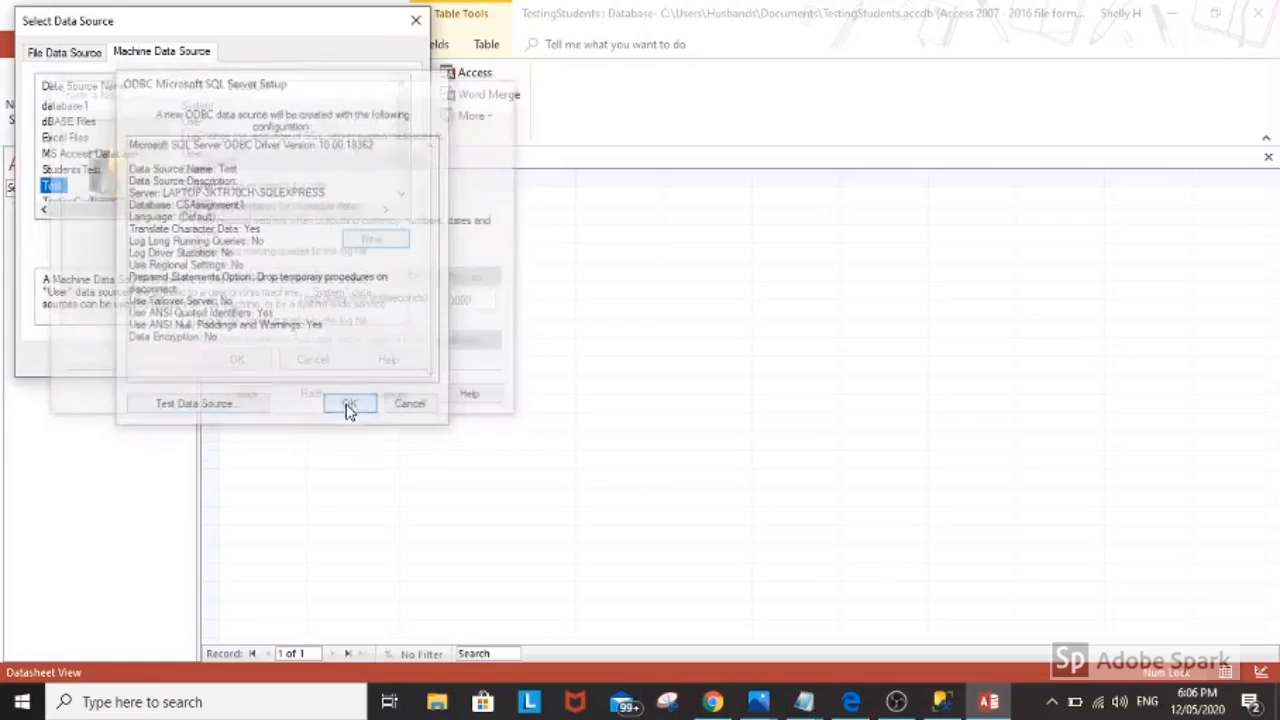
- Link the dbo.Students table through the Test data source, using Student_Id as the unique record identifier
left_click(264, 364)
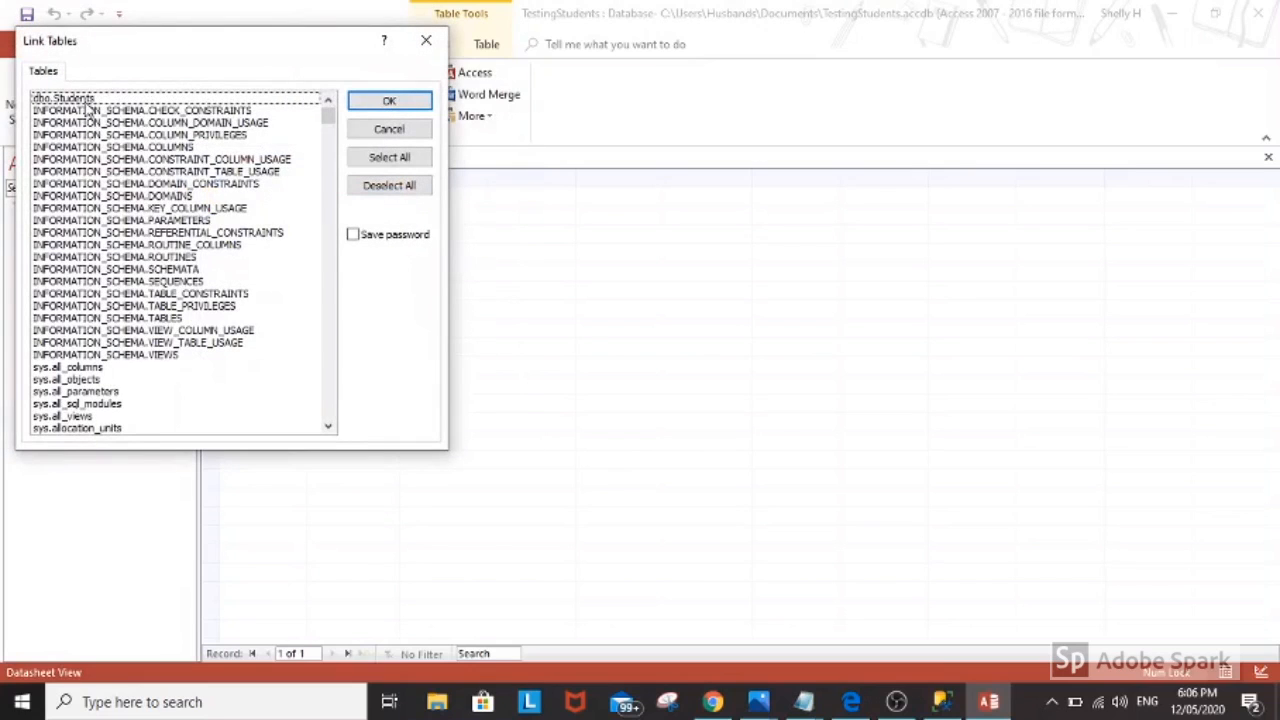
left_click(104, 100)
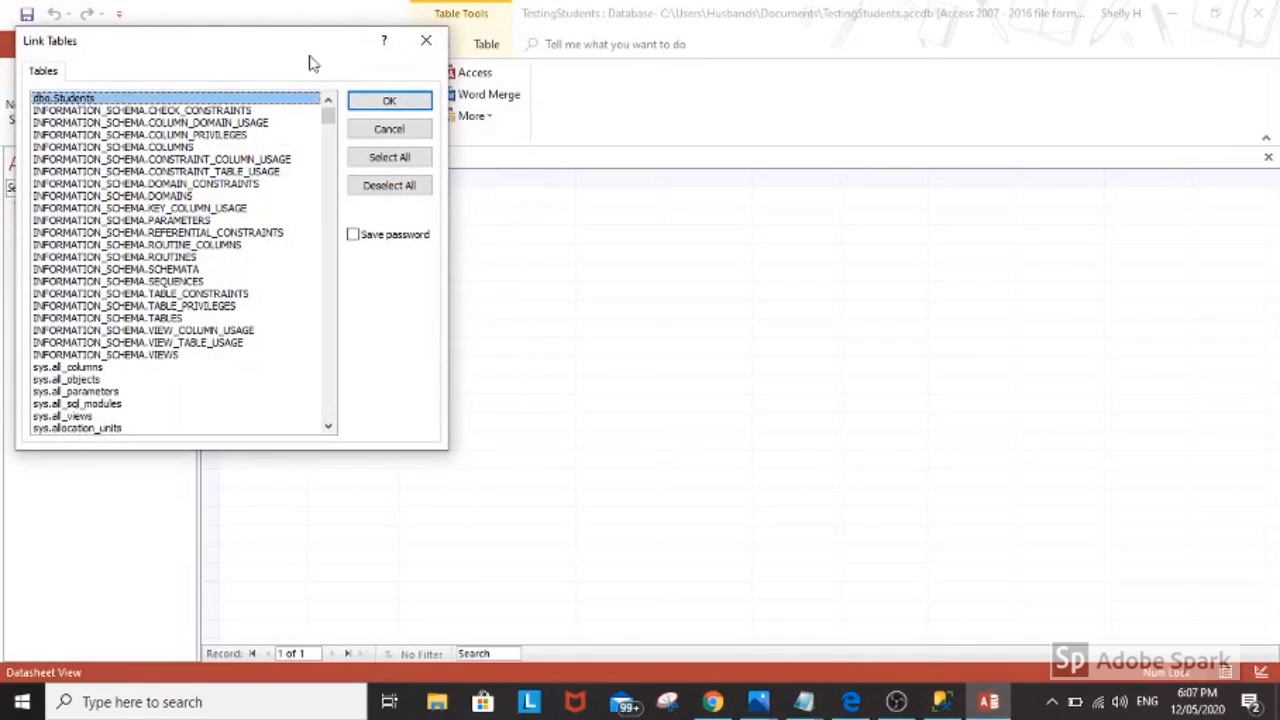
left_click(372, 101)
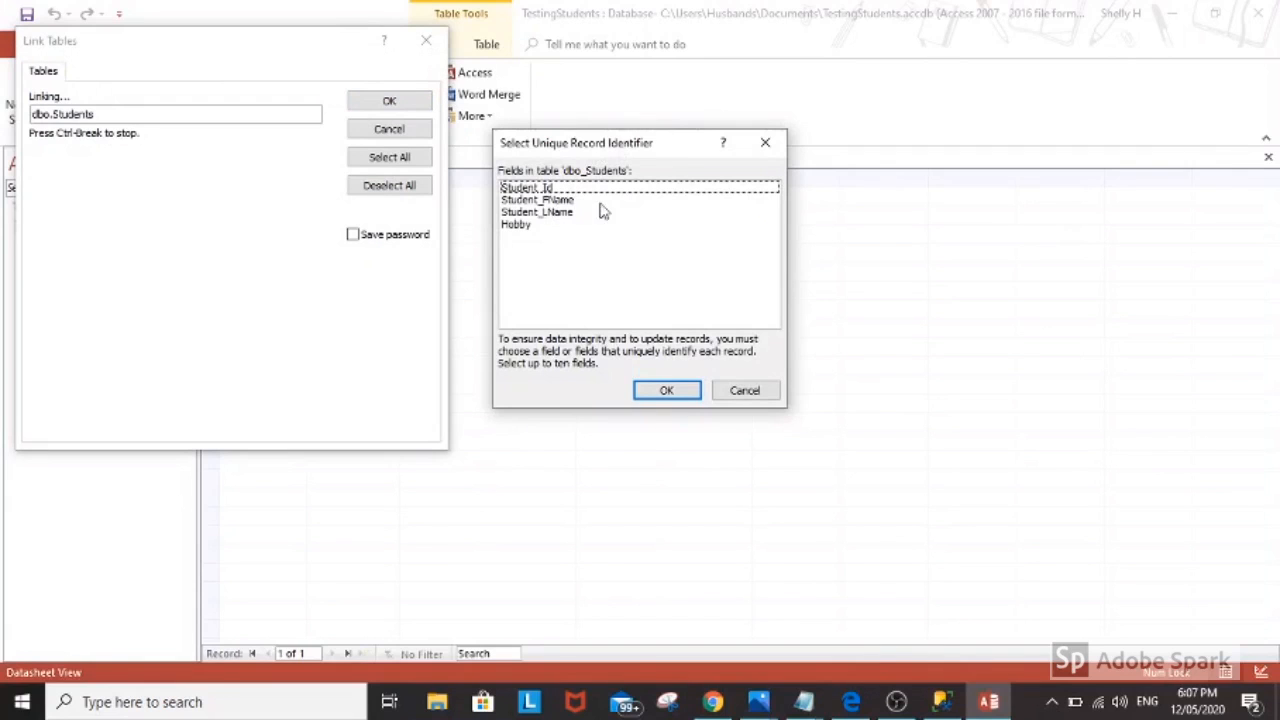
left_click(530, 188)
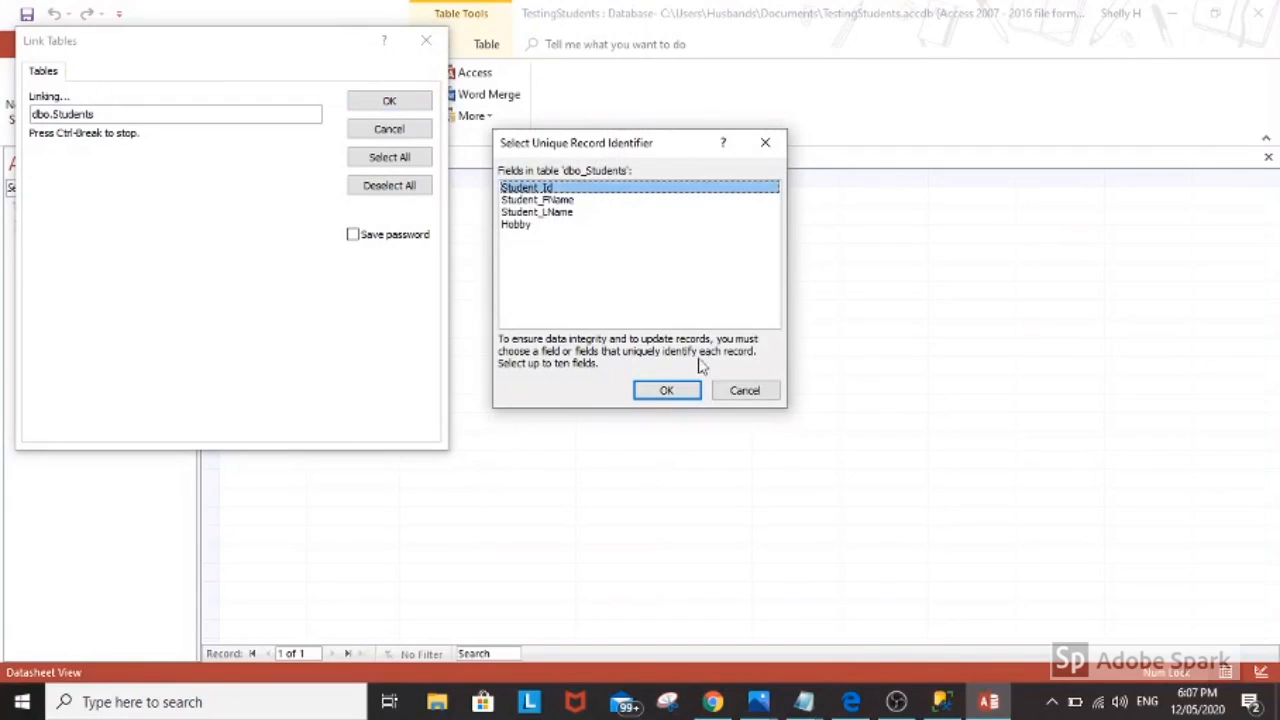
left_click(667, 390)
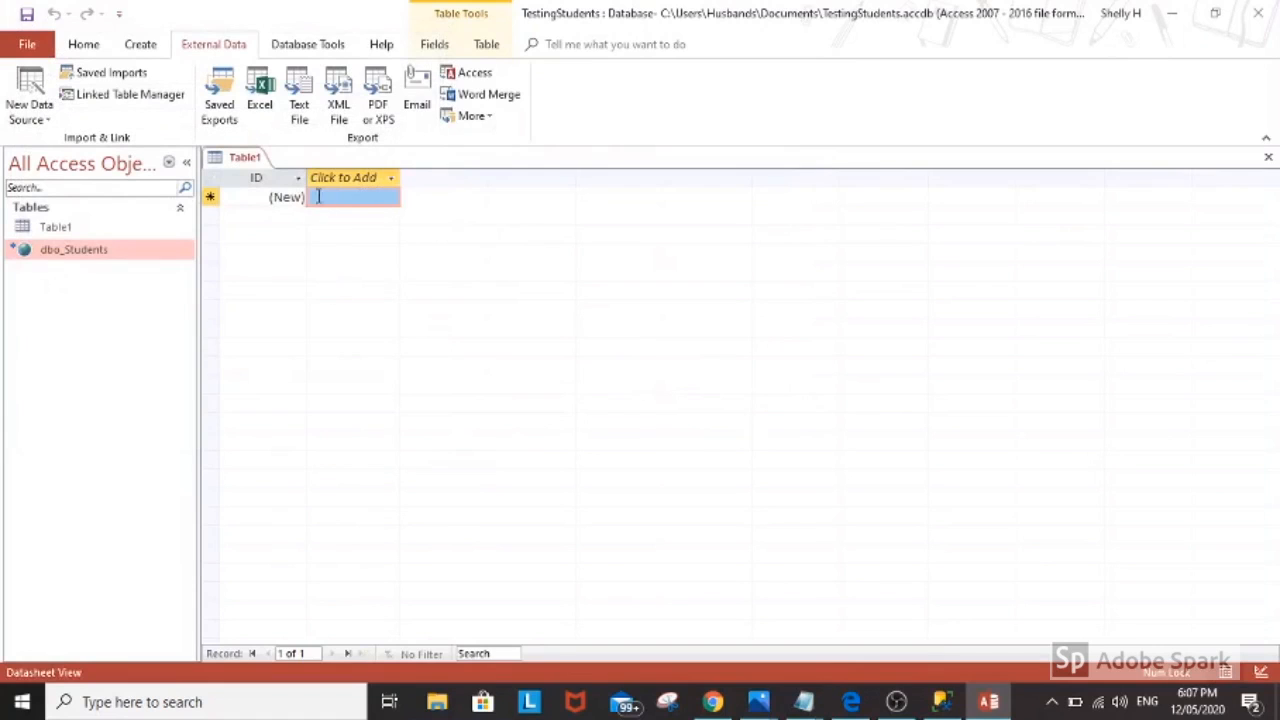
- Open the linked dbo_Students table and enter a first record with Student_Id 10, the student's first and last name, and hobby Cricket
double_click(94, 253)
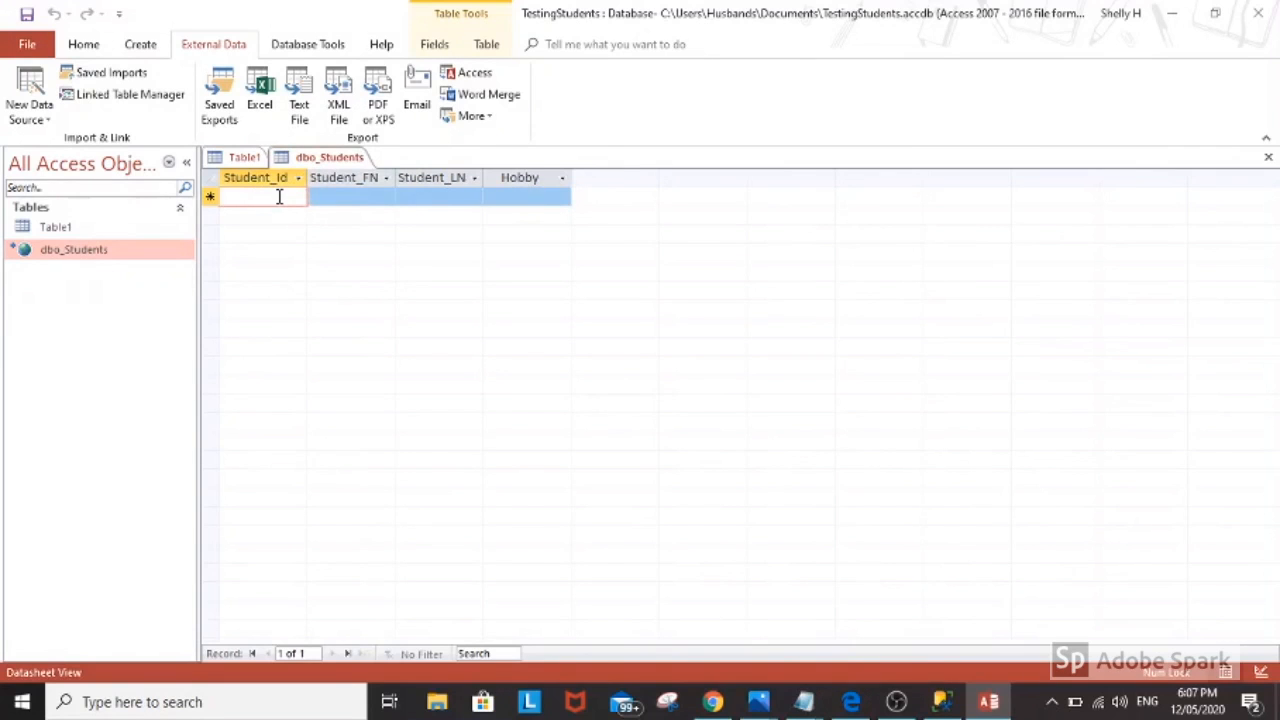
type("10")
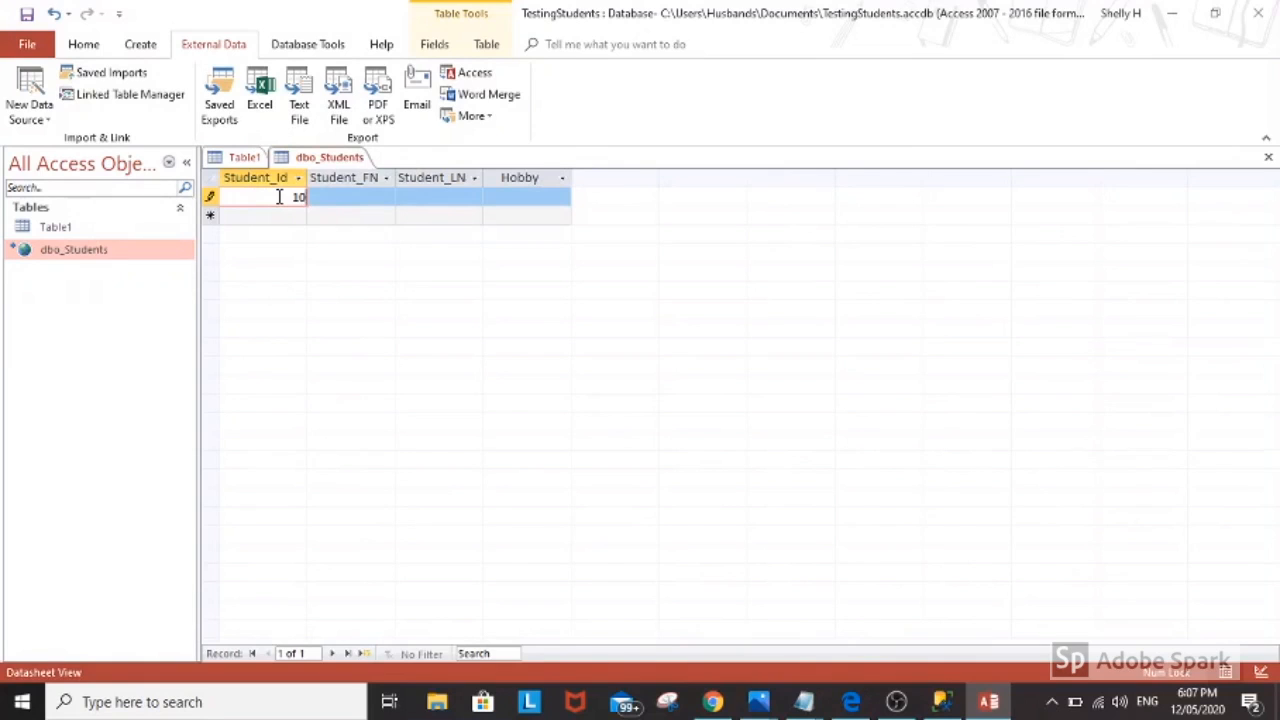
key("Tab")
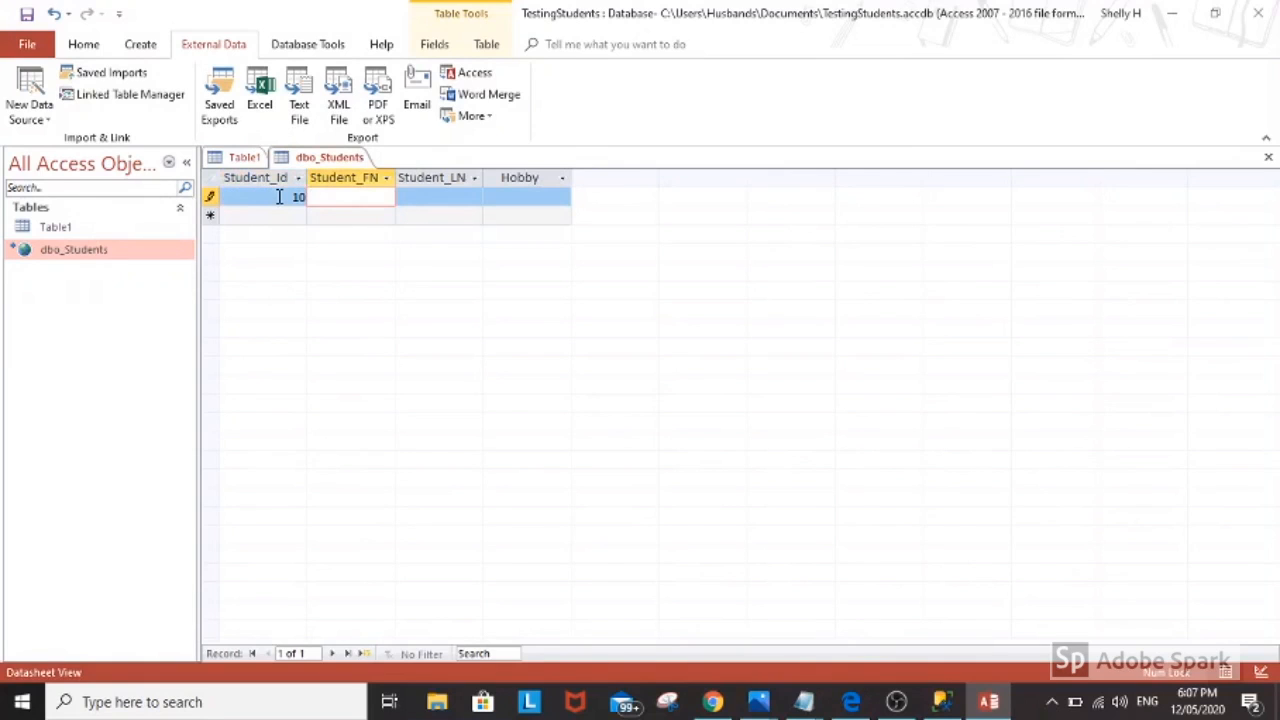
type("Susan")
key("Tab")
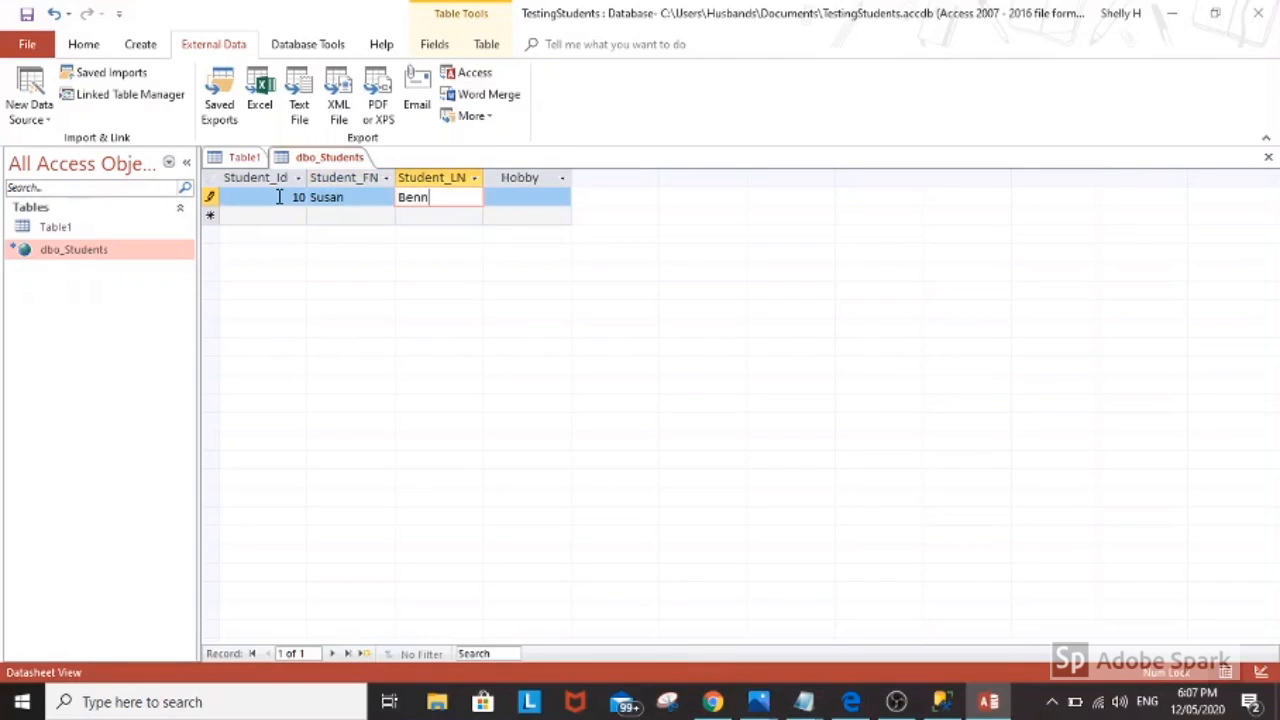
key("Tab")
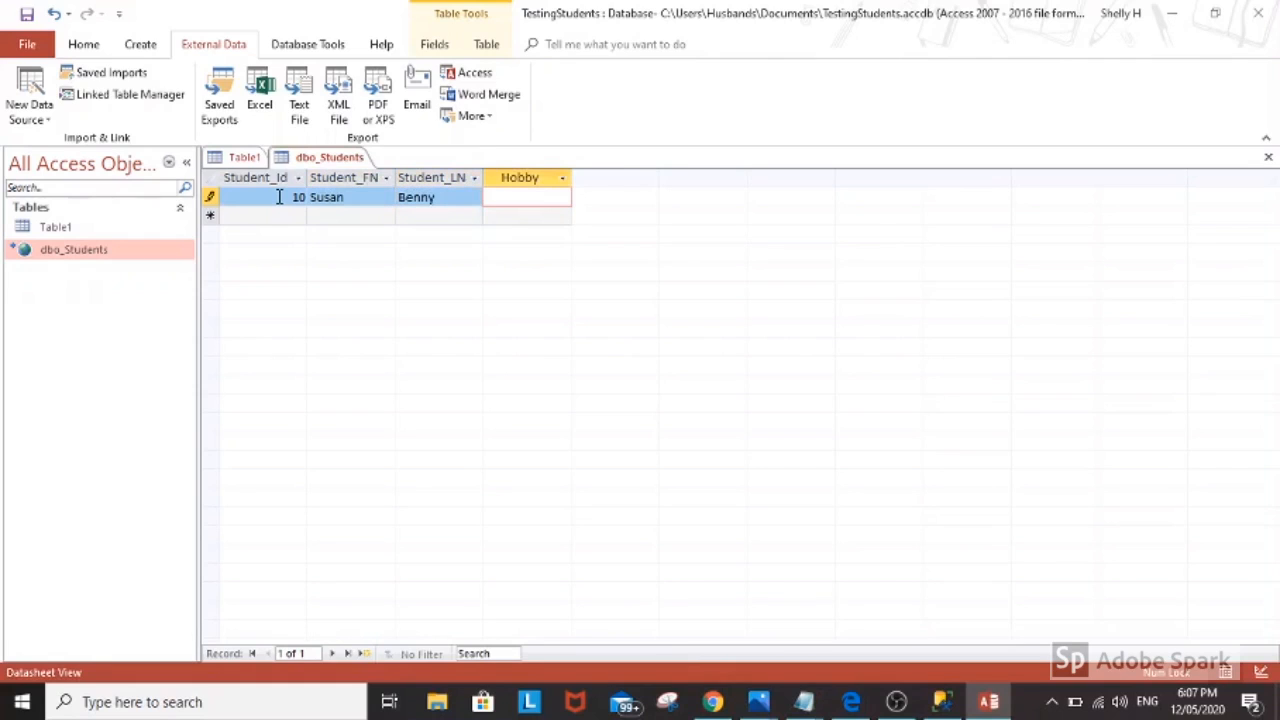
type("Cricket")
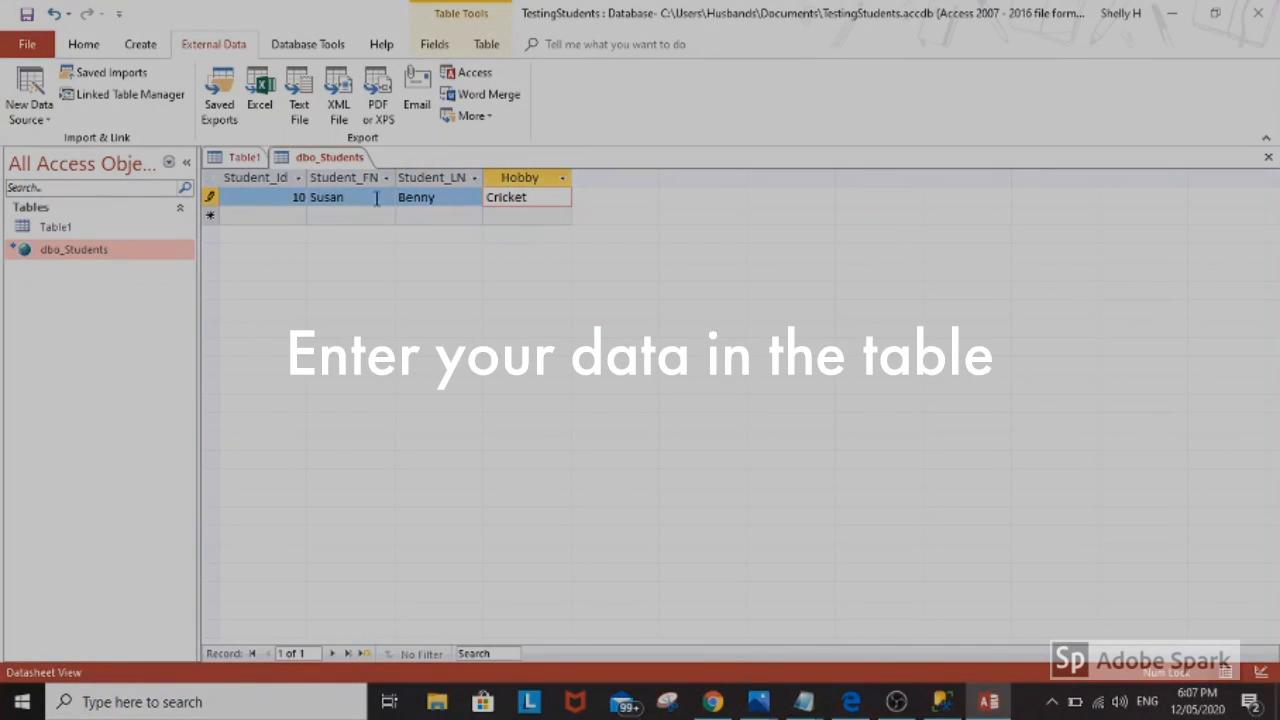
- Add a second record with Student_Id 20, the student's first and last name, and hobby Swimming
left_click(280, 221)
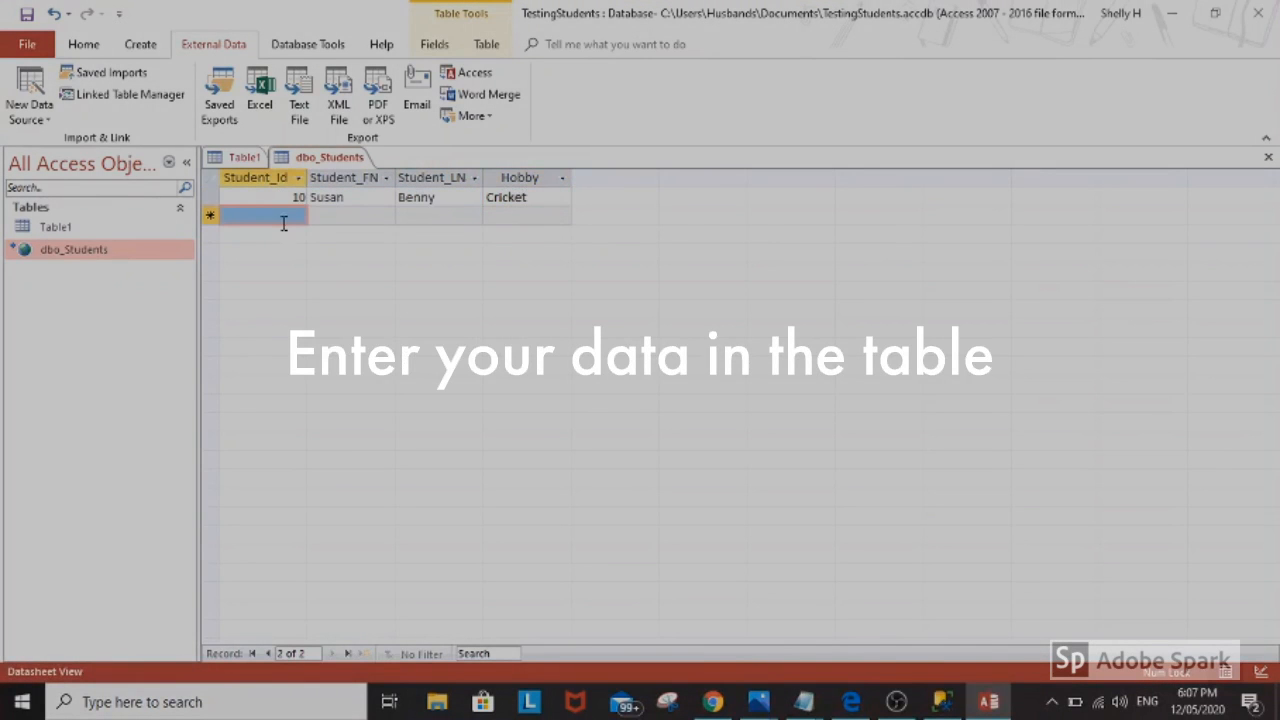
type("20")
key("Tab")
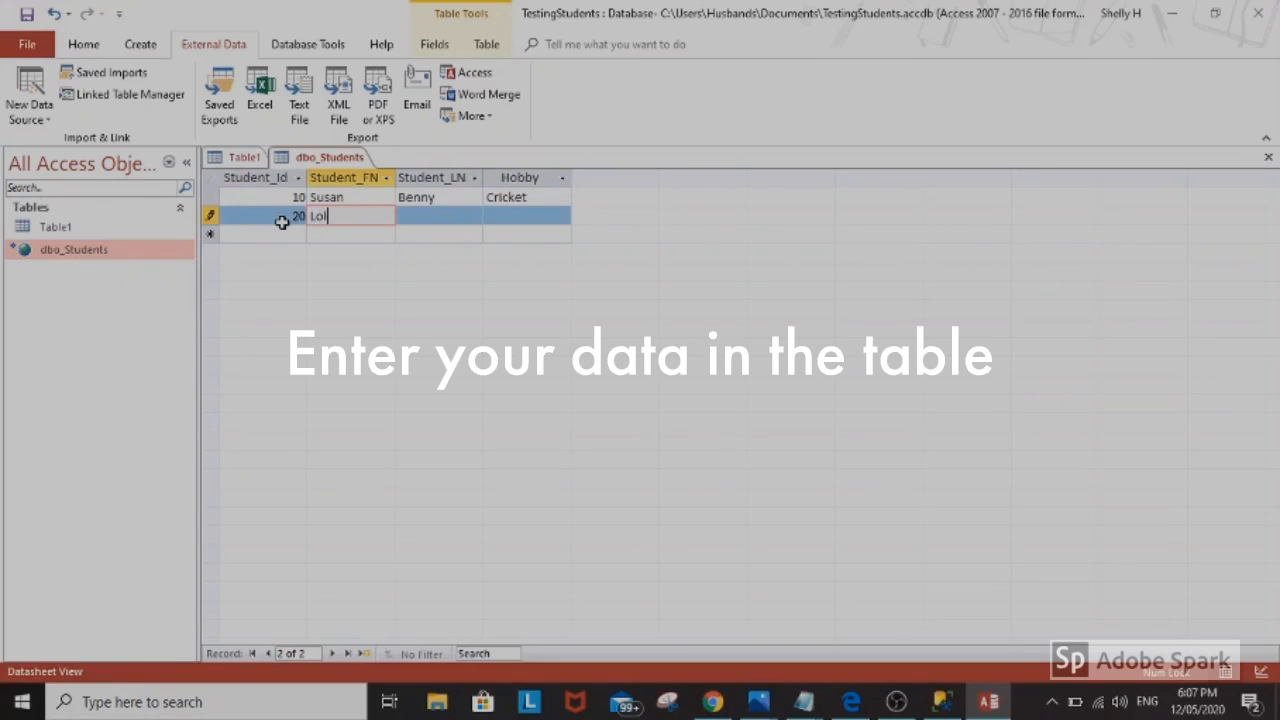
type("Lola")
key("Tab")
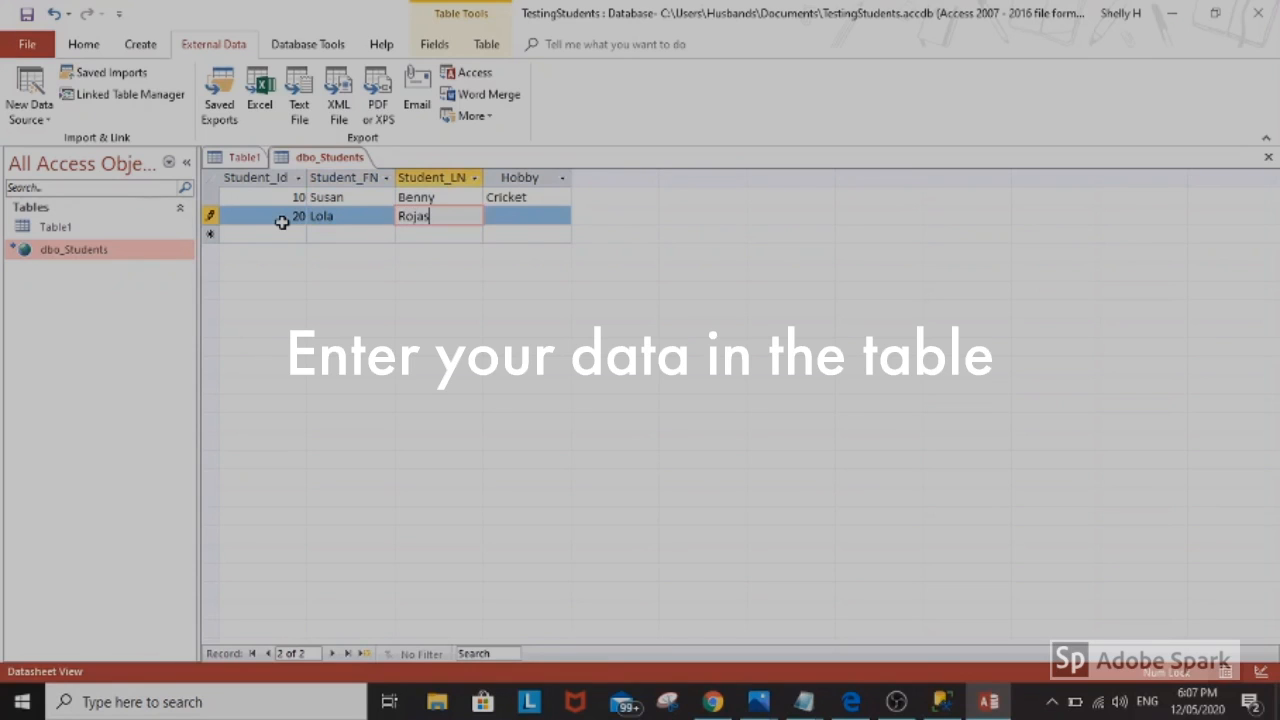
key("Tab")
type("Swimmi")
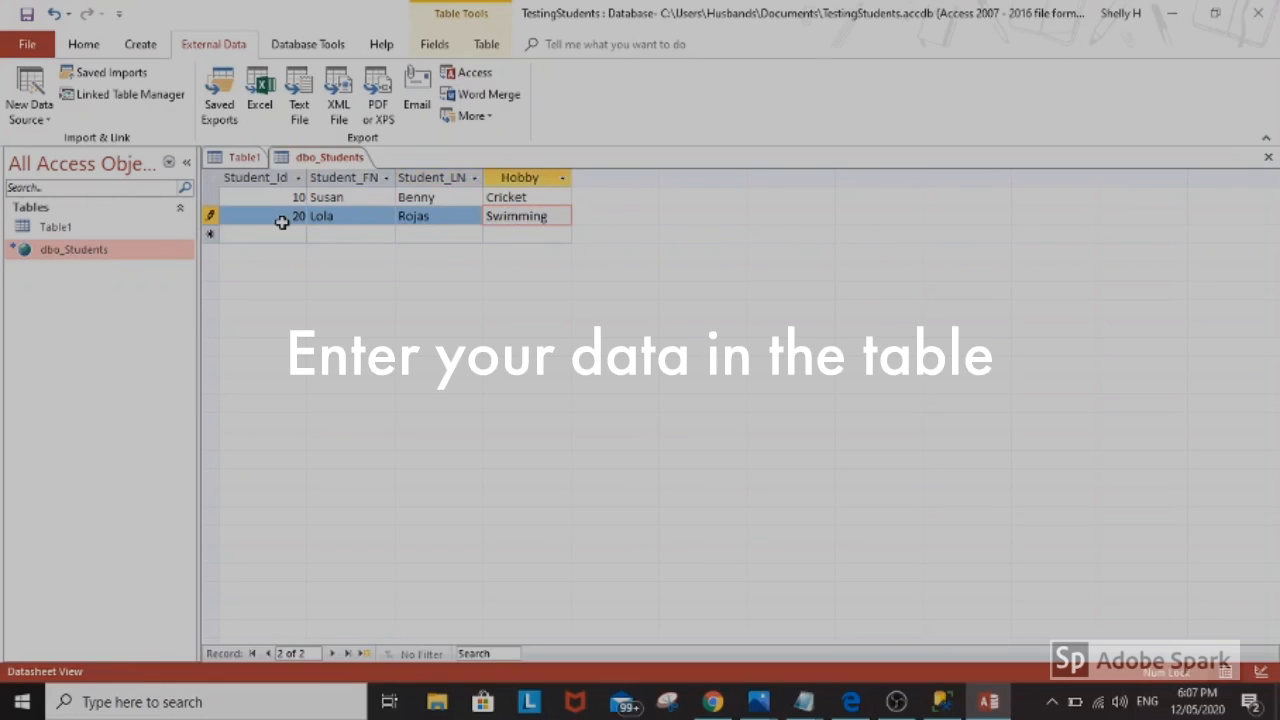
- Add a third record with Student_Id 30, the student's first and last name, and hobby Reading
left_click(287, 235)
type("30")
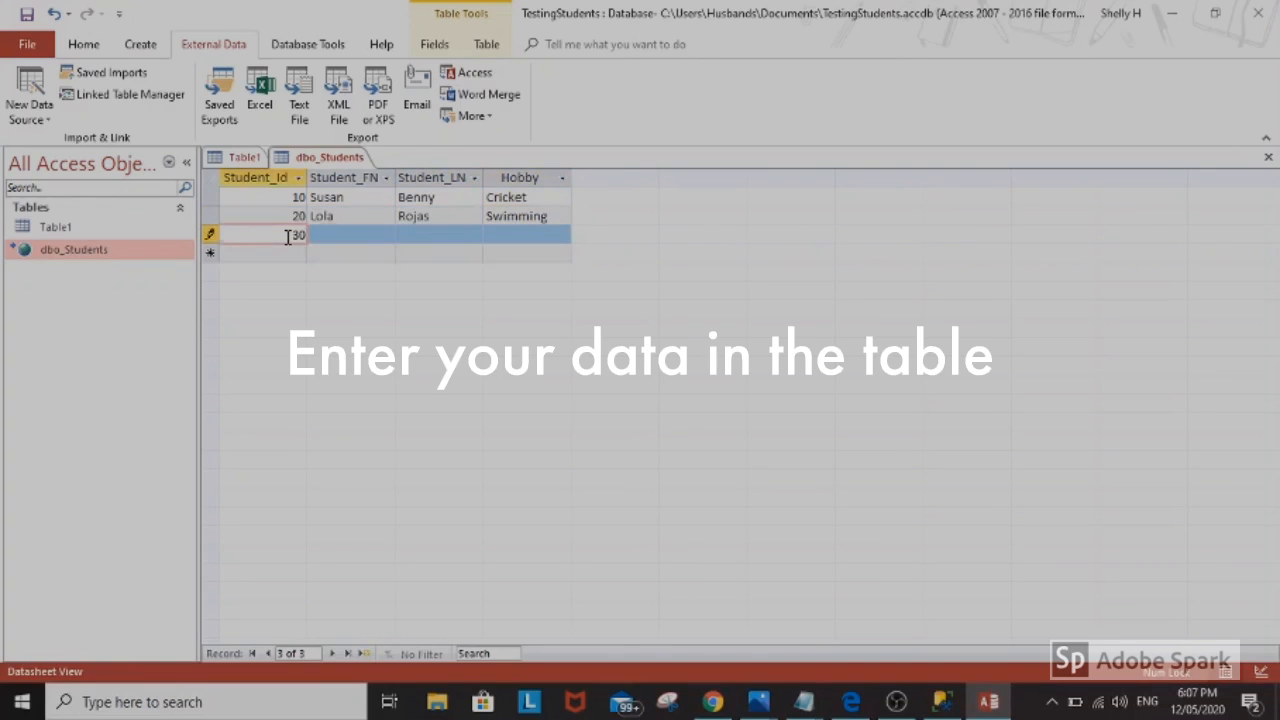
key("Tab")
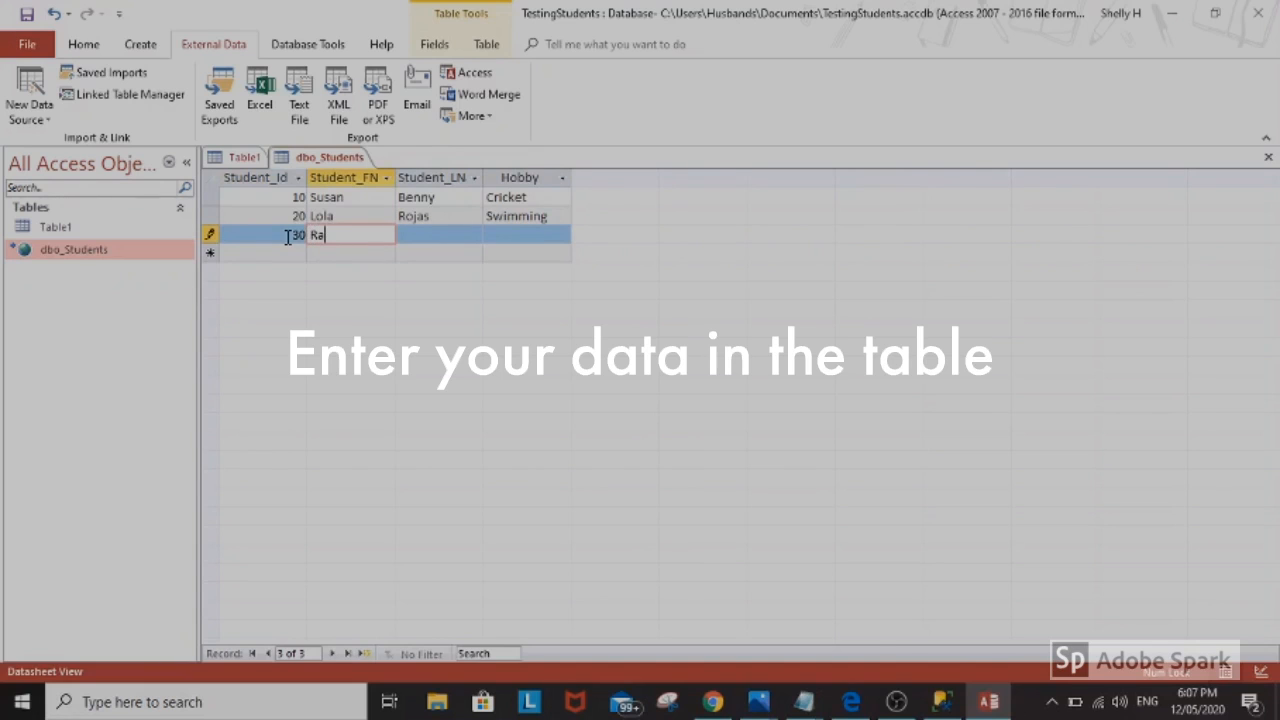
key("Tab")
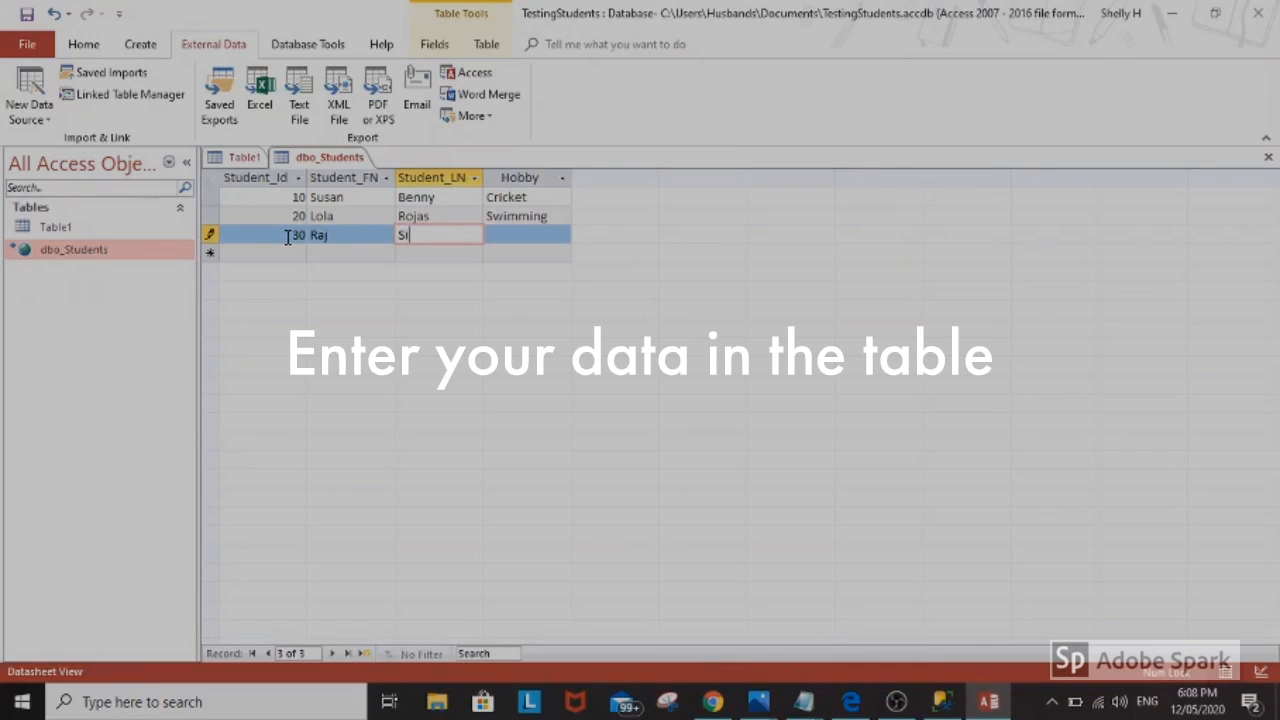
key("Tab")
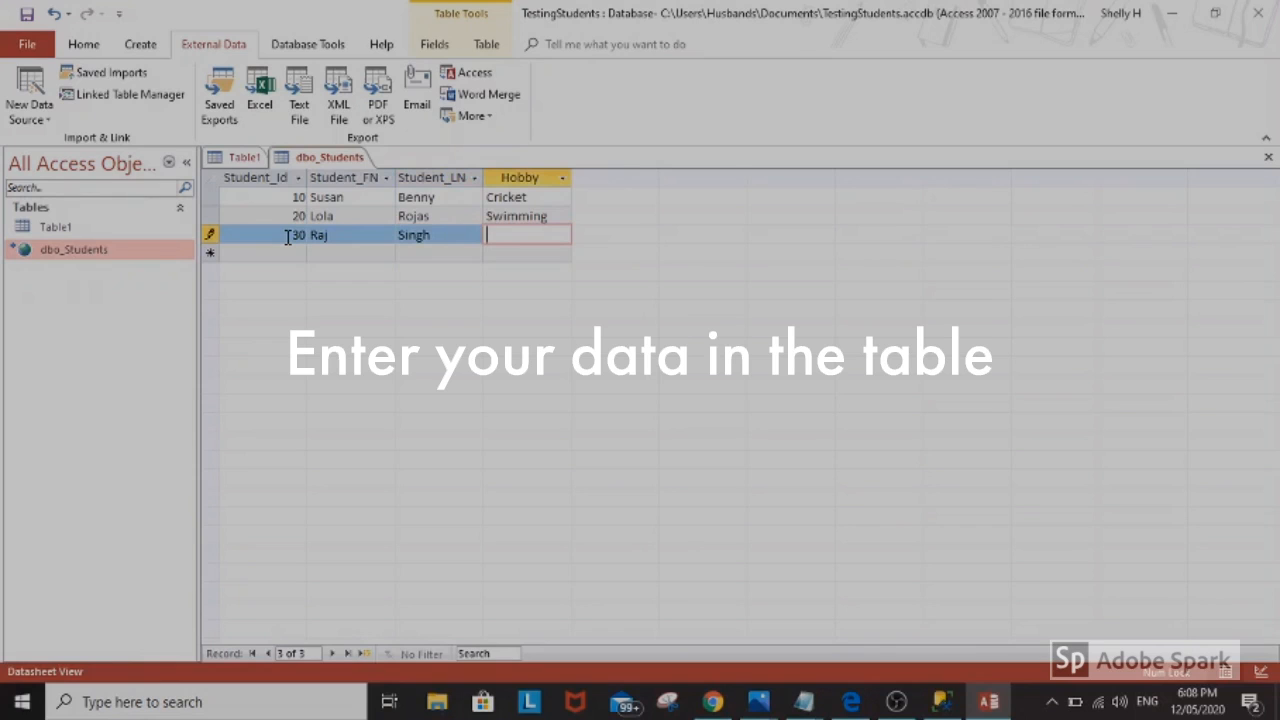
type("Reading")
- Add a fourth record with Student_Id 40, the student's first and last name, and hobby Tennis, and commit it
left_click(278, 253)
type("4")
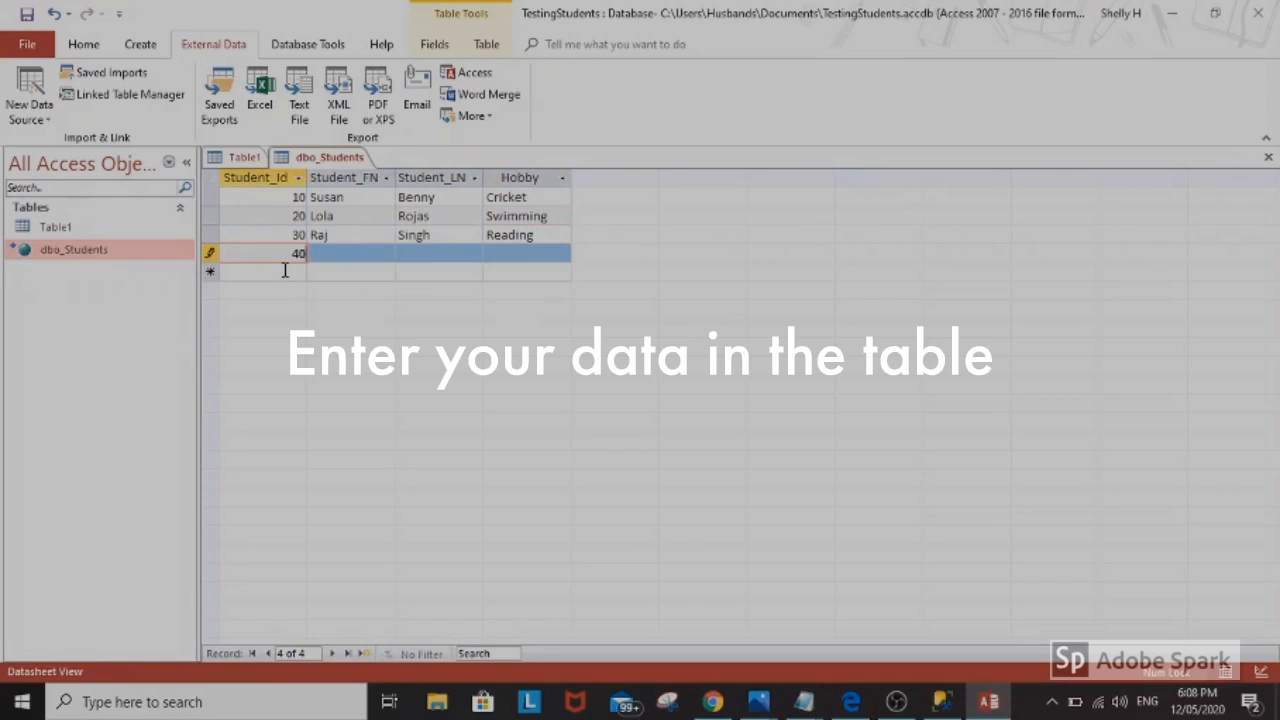
type("0")
key("Tab")
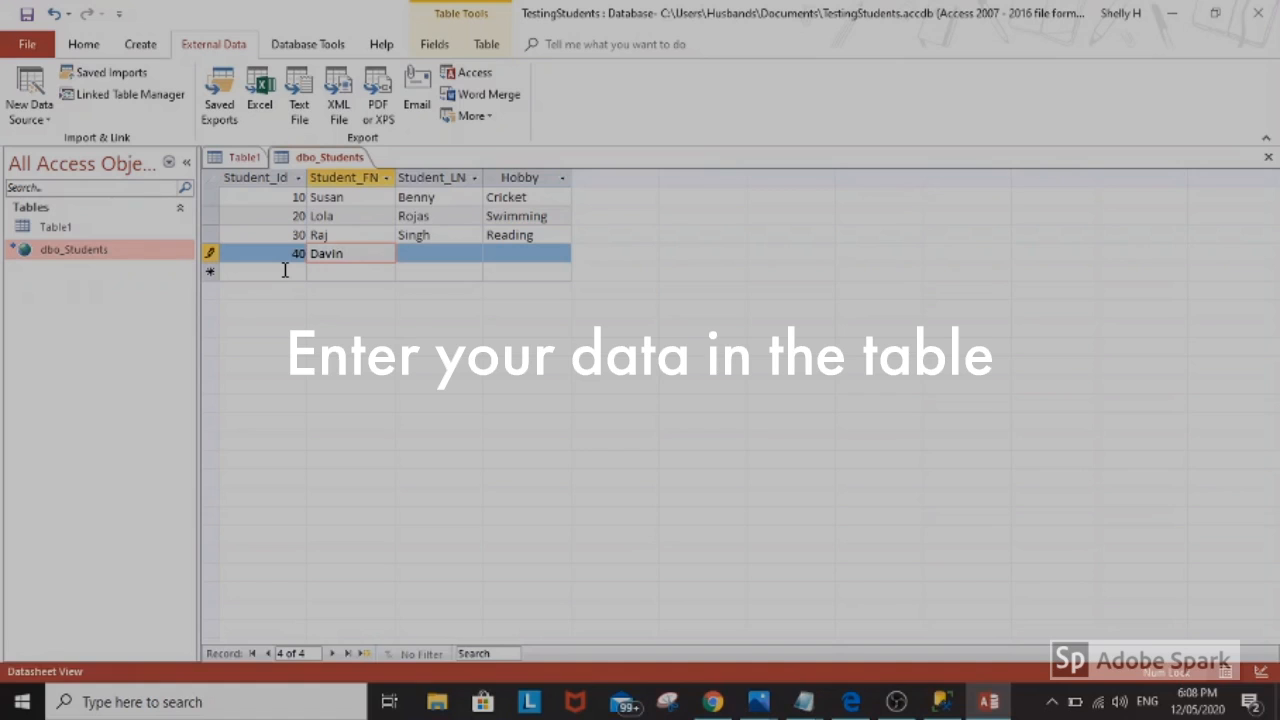
key("Tab")
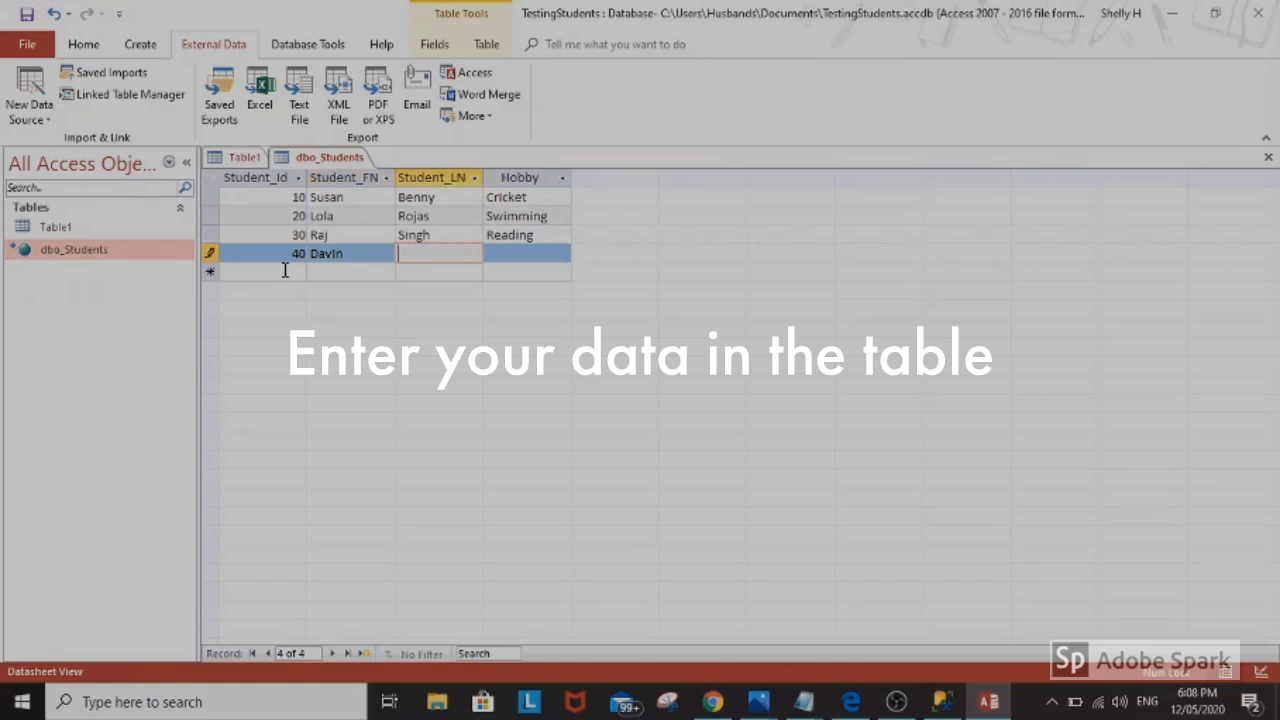
type("lew")
key("BackSpace")
key("BackSpace")
key("BackSpace")
type("Lewis")
key("Tab")
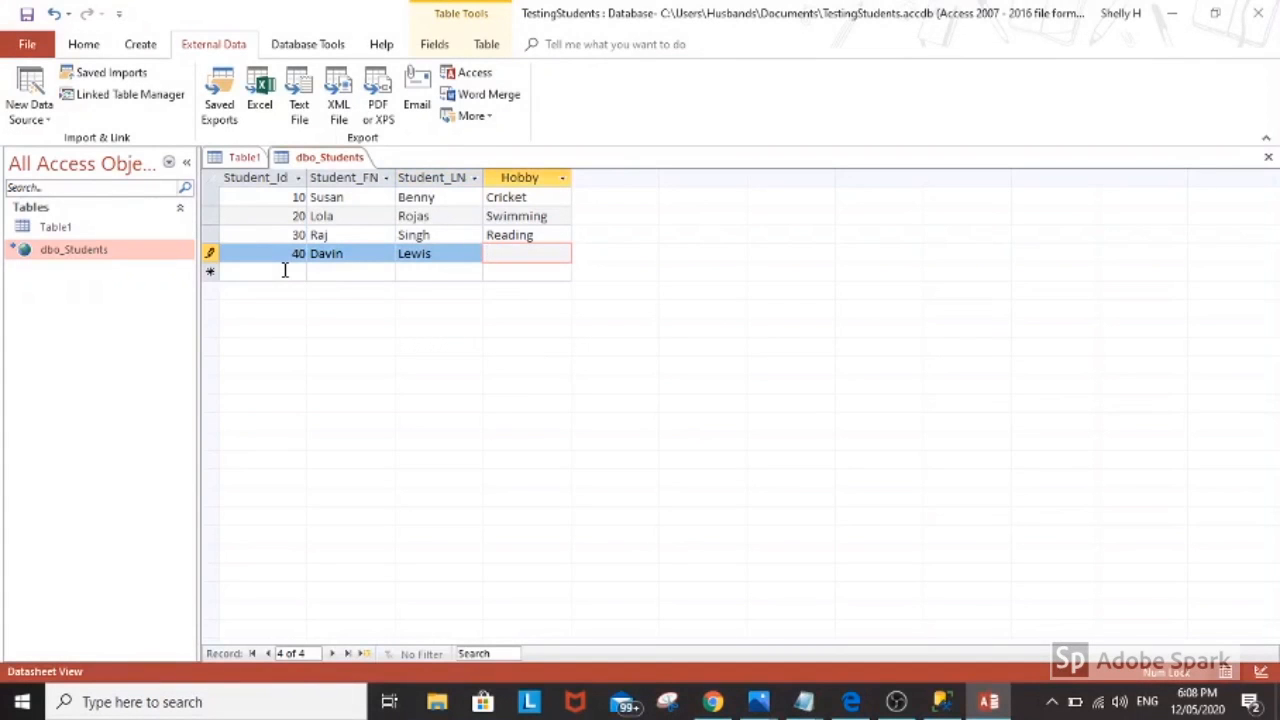
type("nis")
left_click(318, 160)
left_click(271, 274)
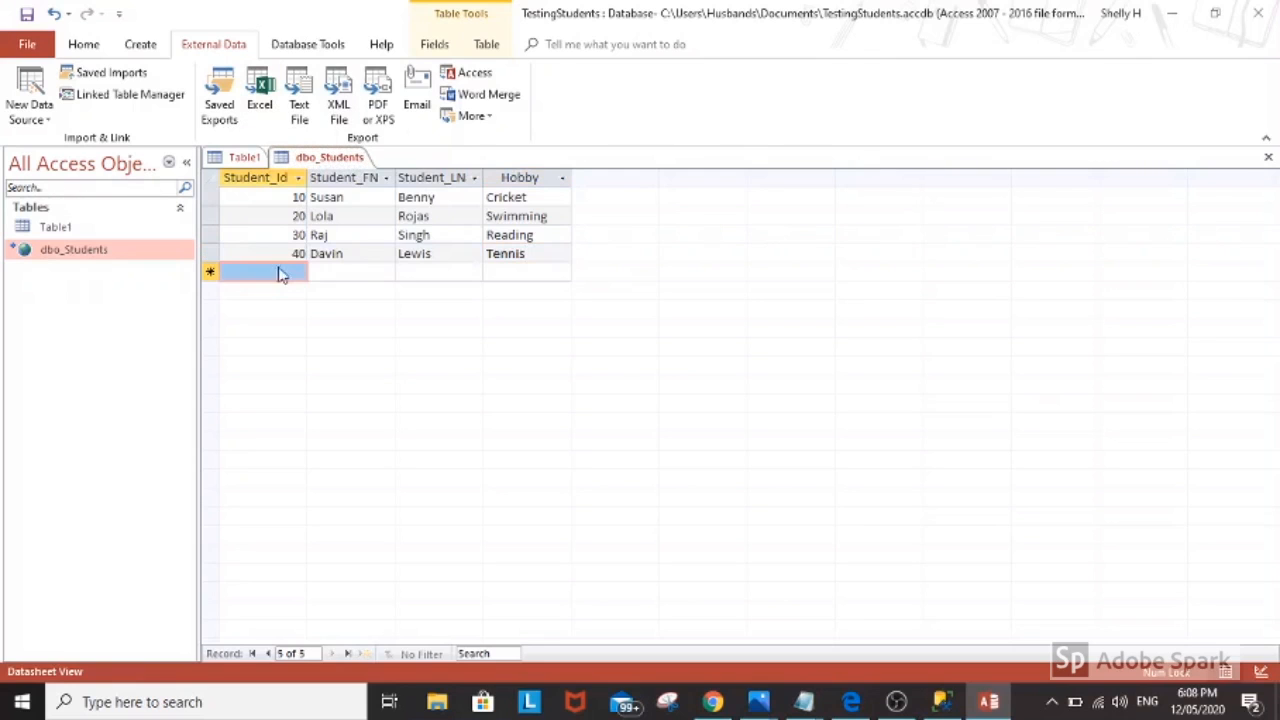
left_click(343, 270)
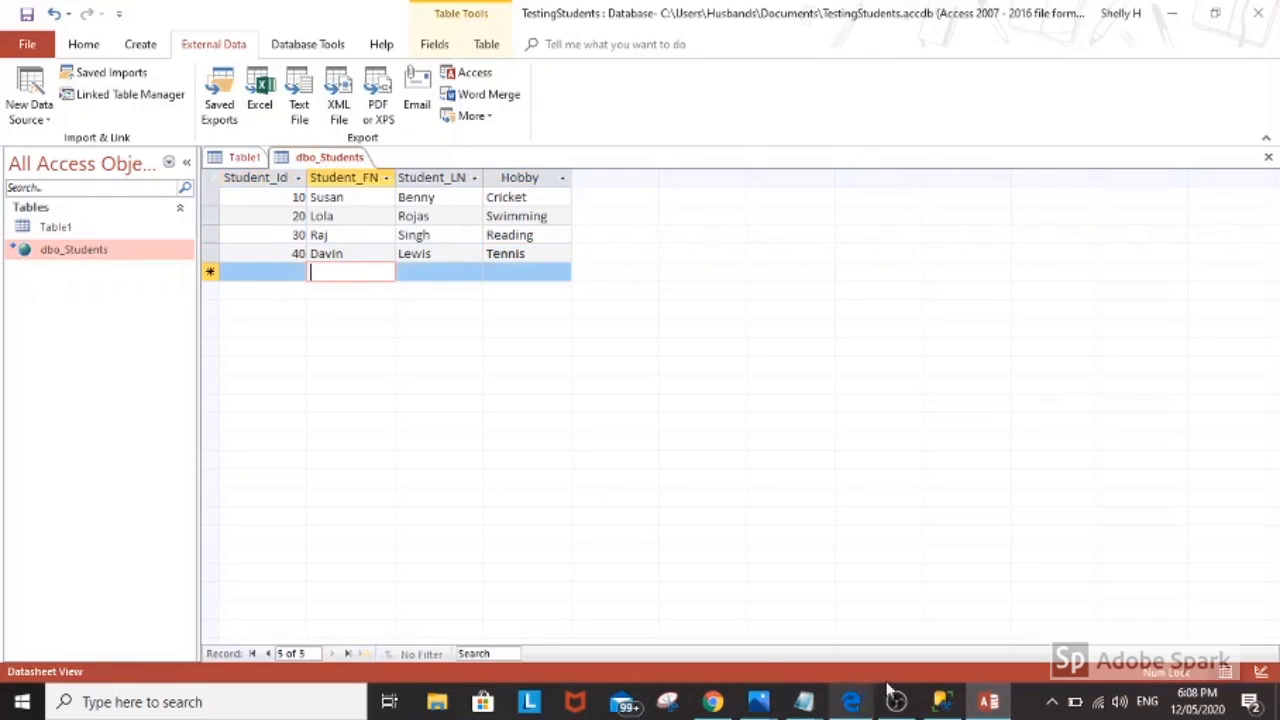
- Switch to SQL Server Management Studio and query the top 1000 rows of the dbo.Students table in CSAssignment1
left_click(942, 702)
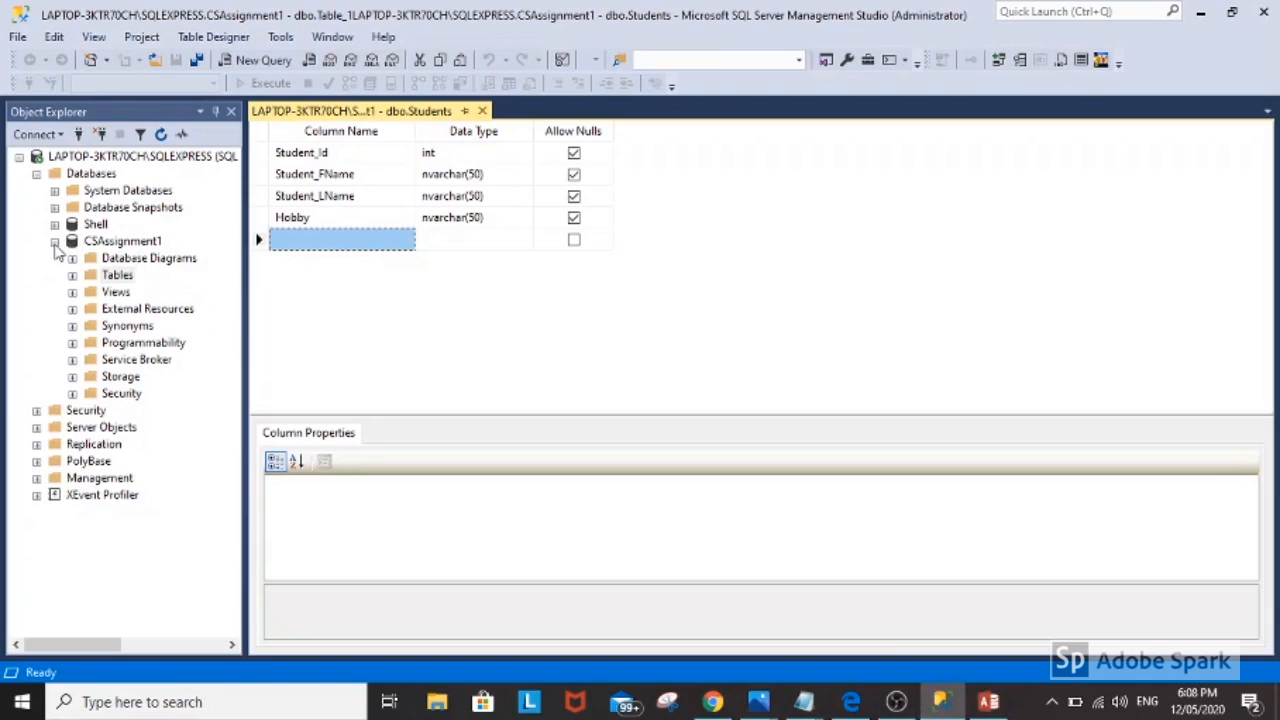
left_click(55, 243)
left_click(55, 242)
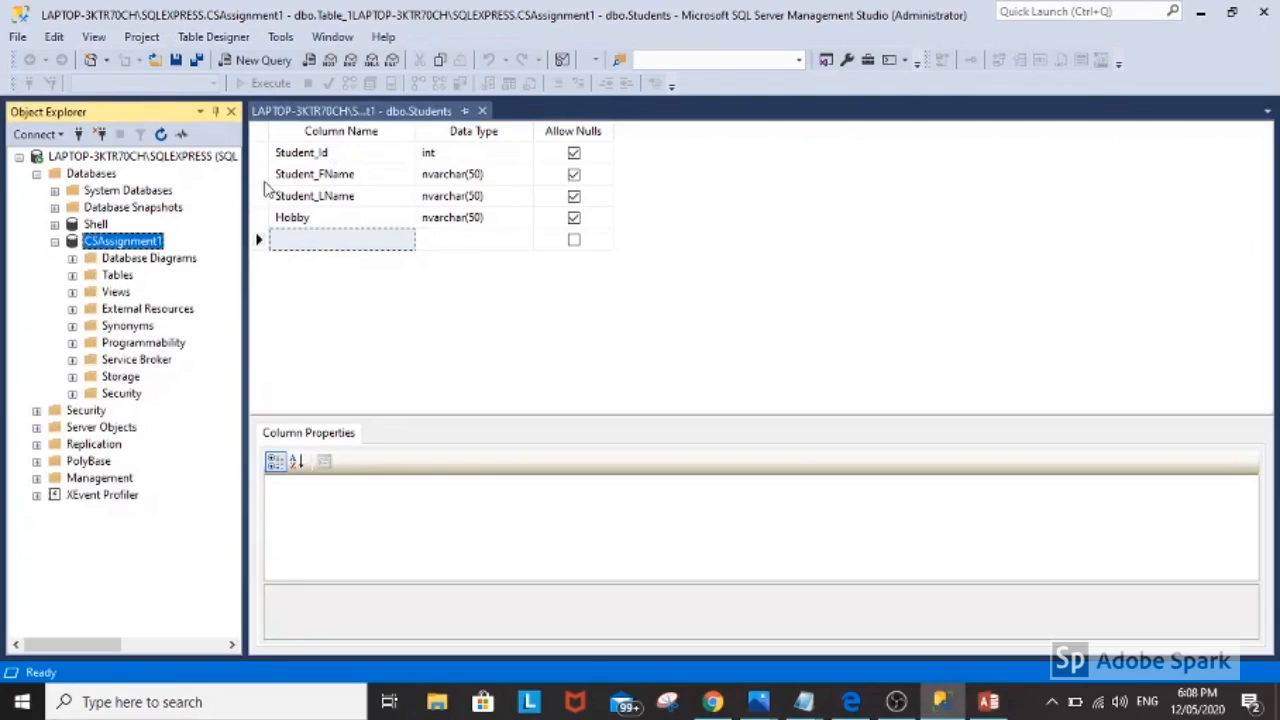
right_click(128, 245)
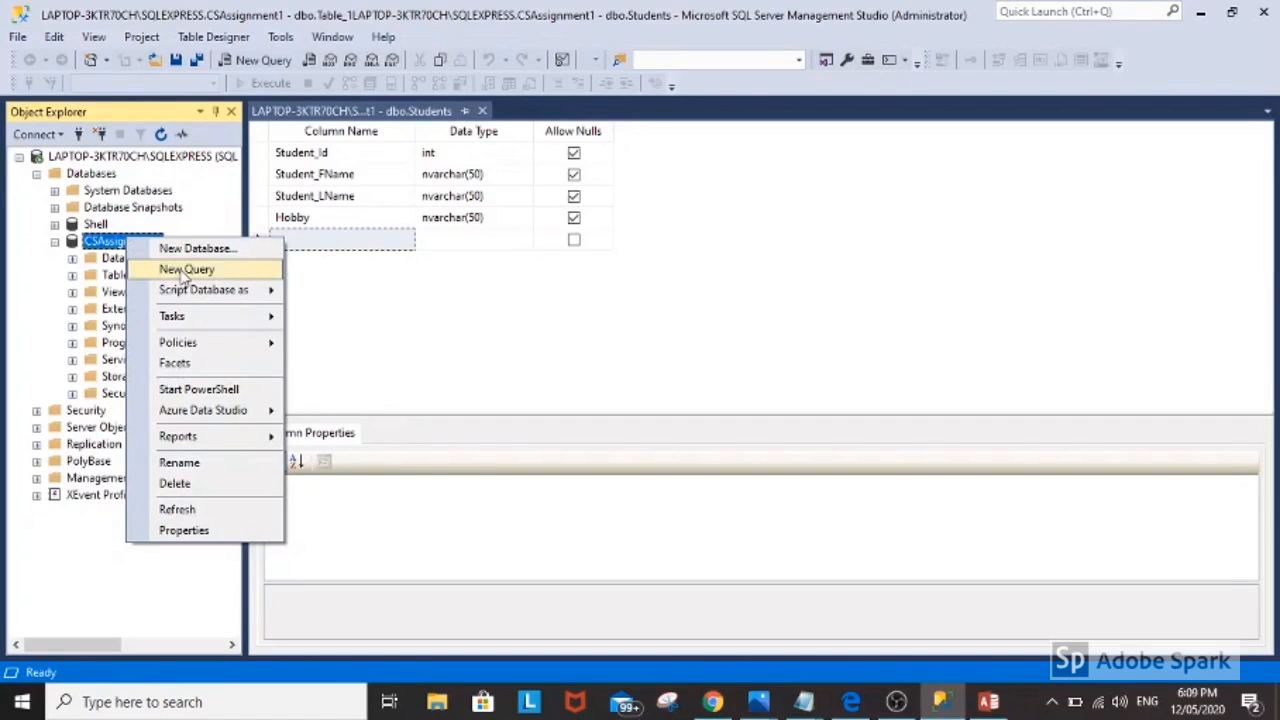
left_click(77, 285)
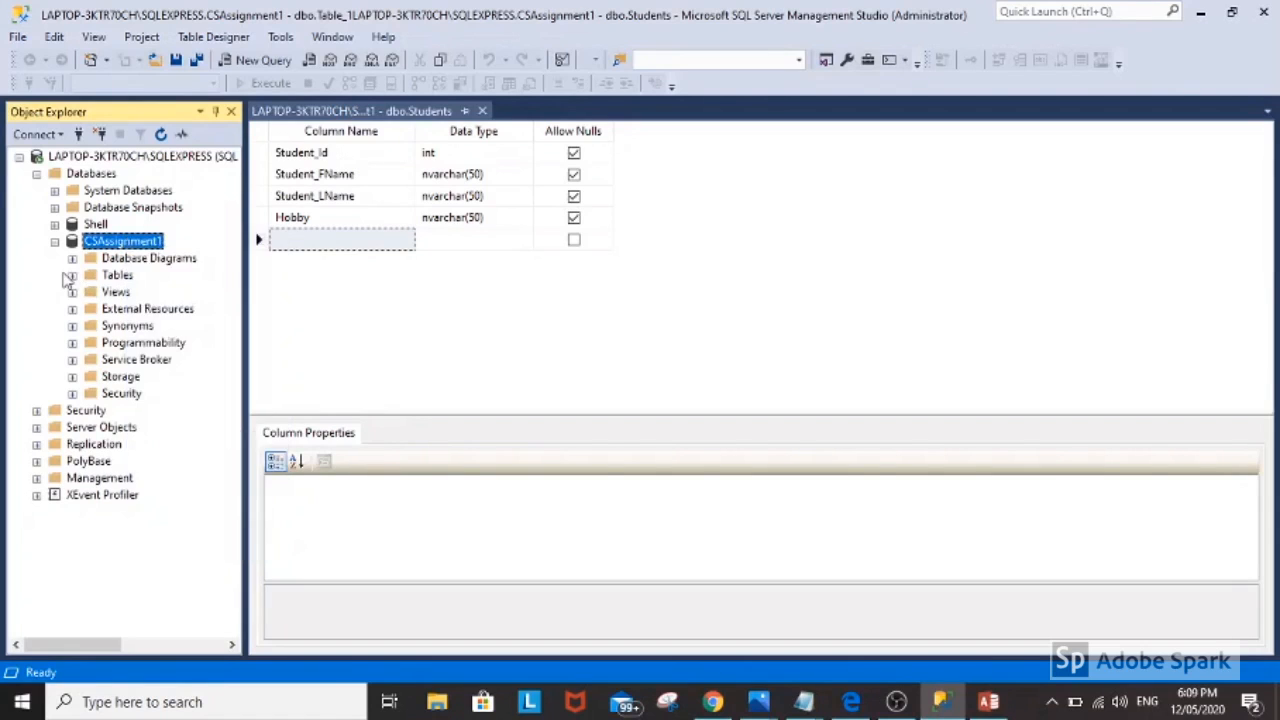
left_click(73, 276)
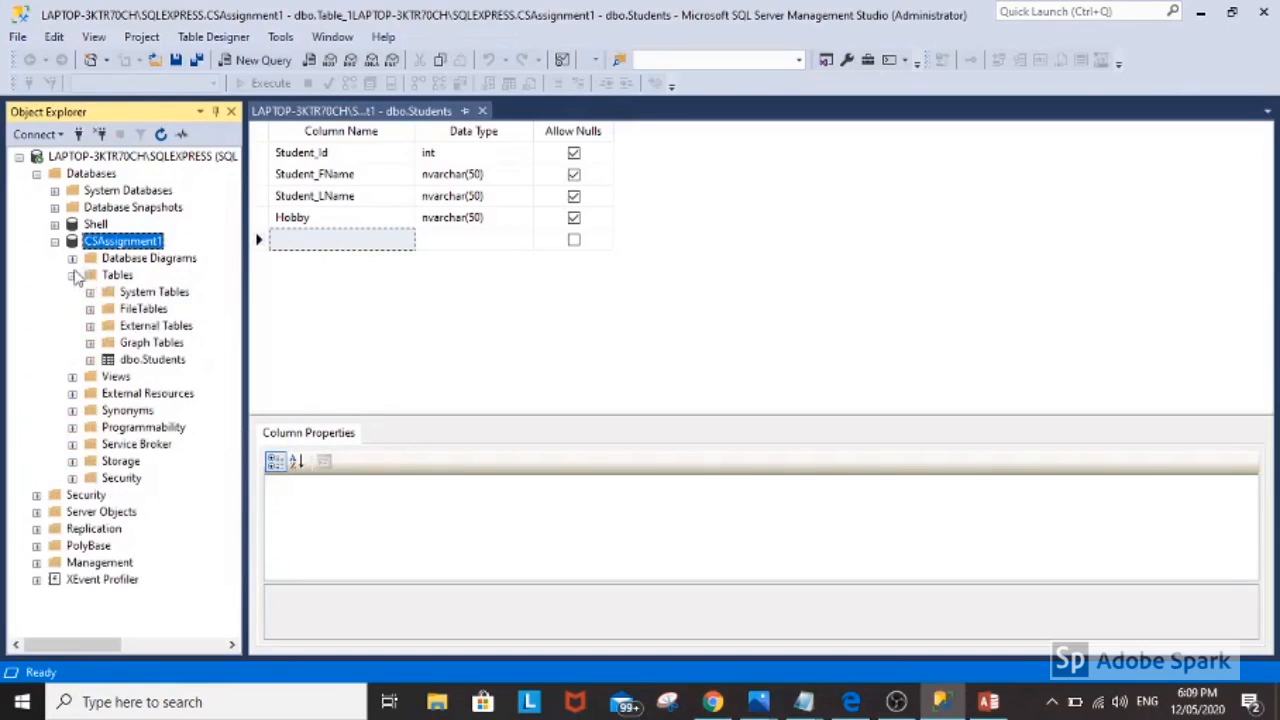
right_click(163, 362)
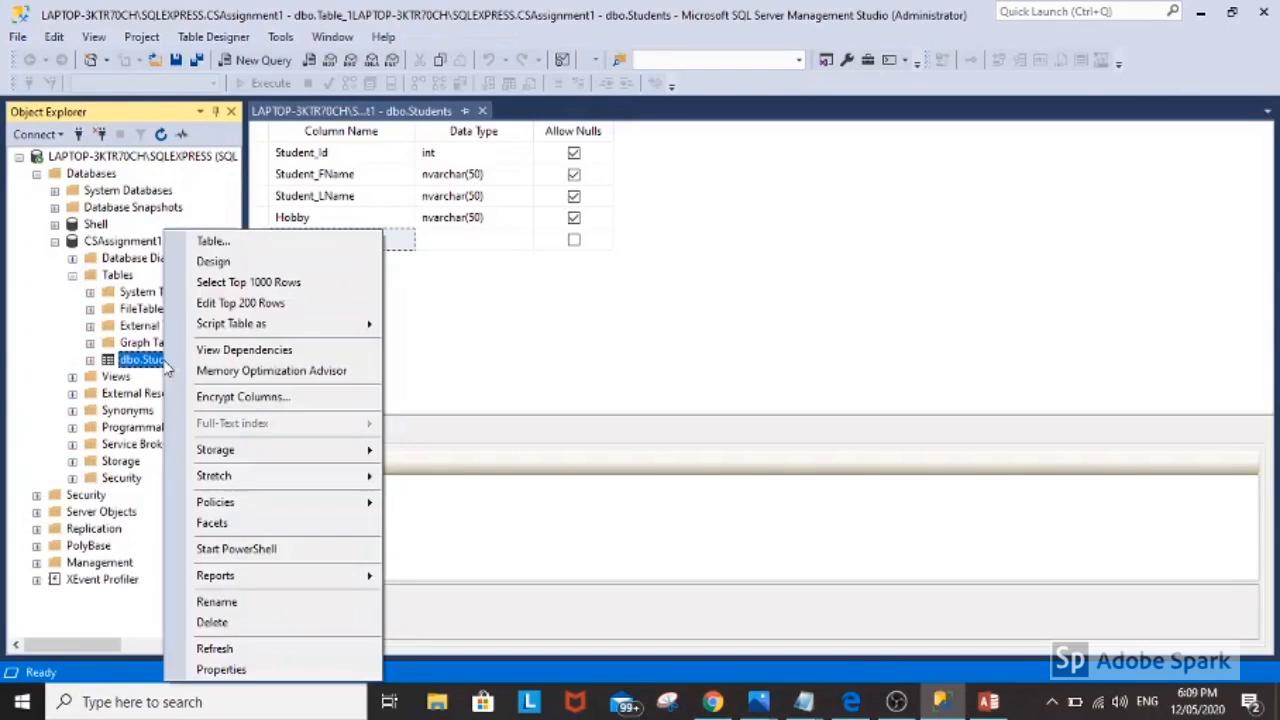
left_click(210, 283)
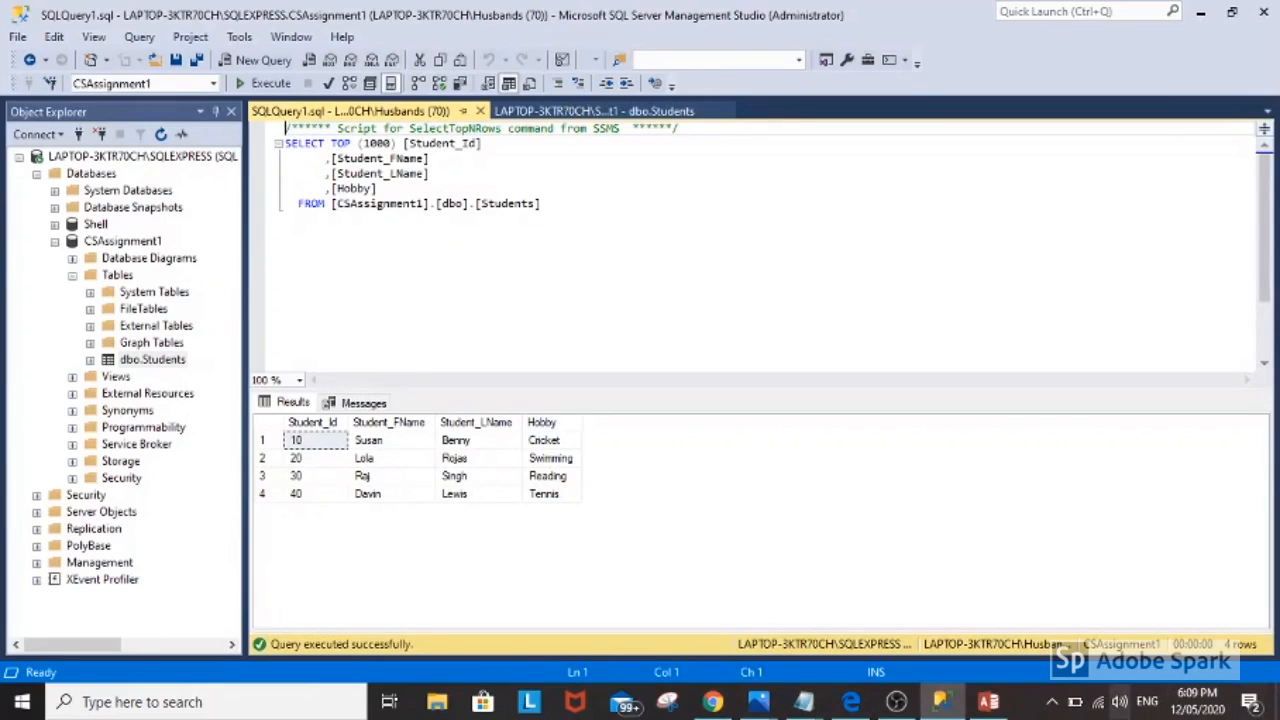
- Switch to Access and add a record to dbo_Students with Student_Id 50, the student's first and last name, and hobby Football, and commit it
left_click(989, 702)
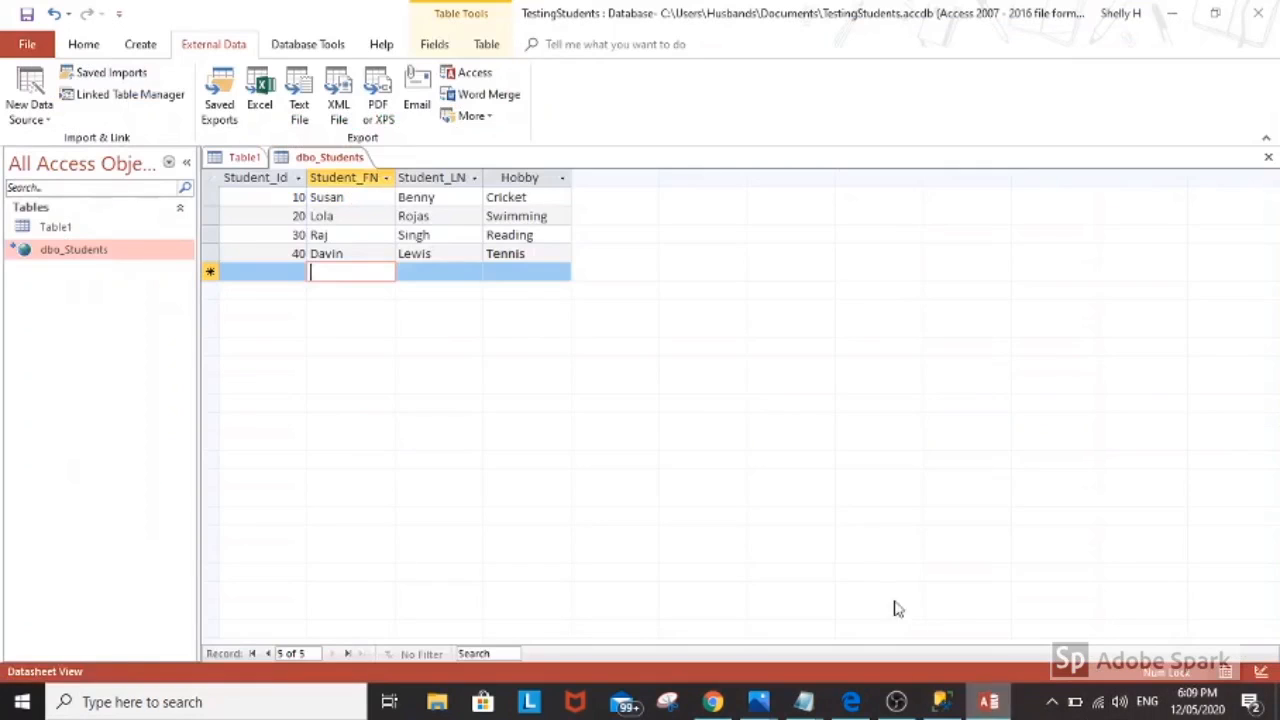
left_click(287, 272)
type("5")
key("Tab")
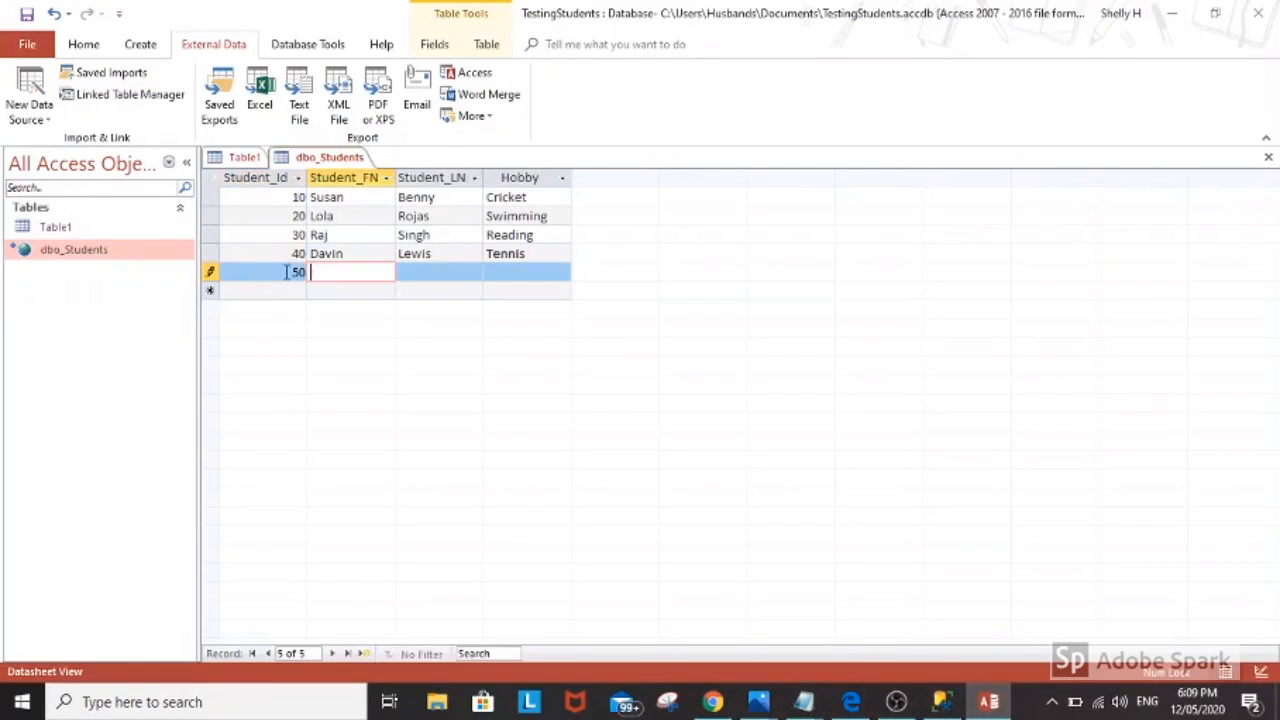
type("Shelly")
key("Tab")
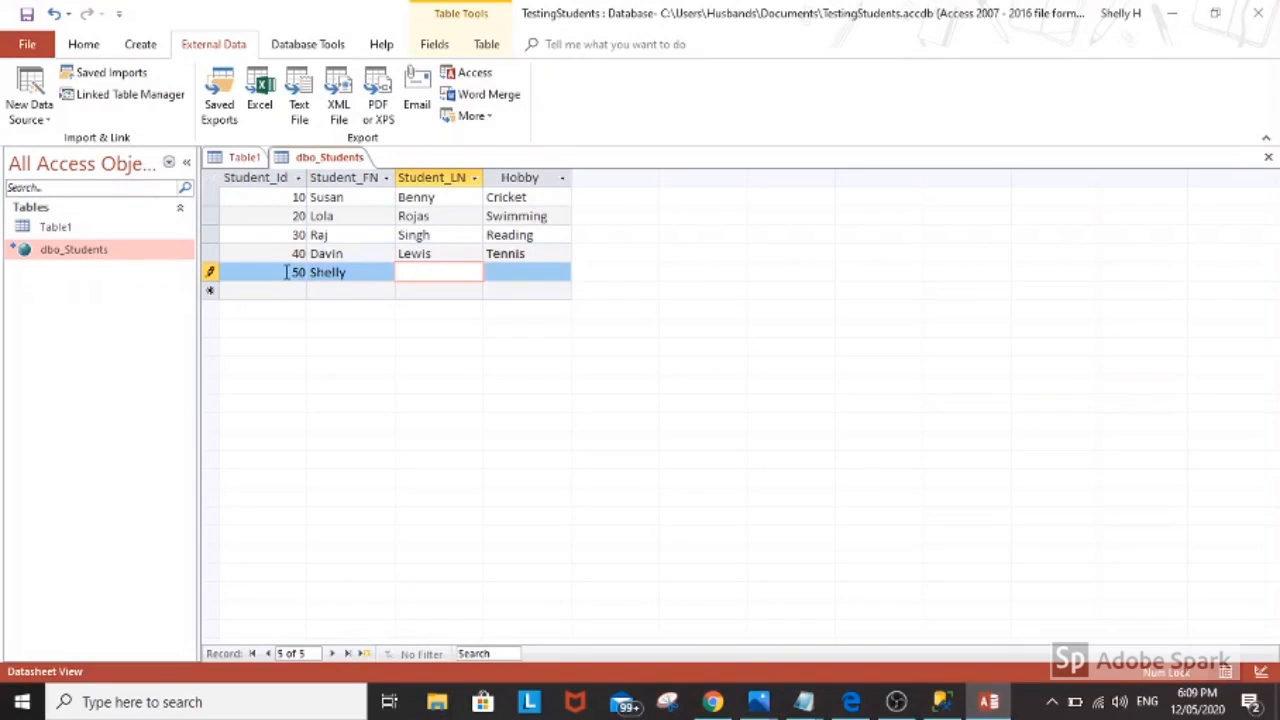
type("Hussy")
key("Tab")
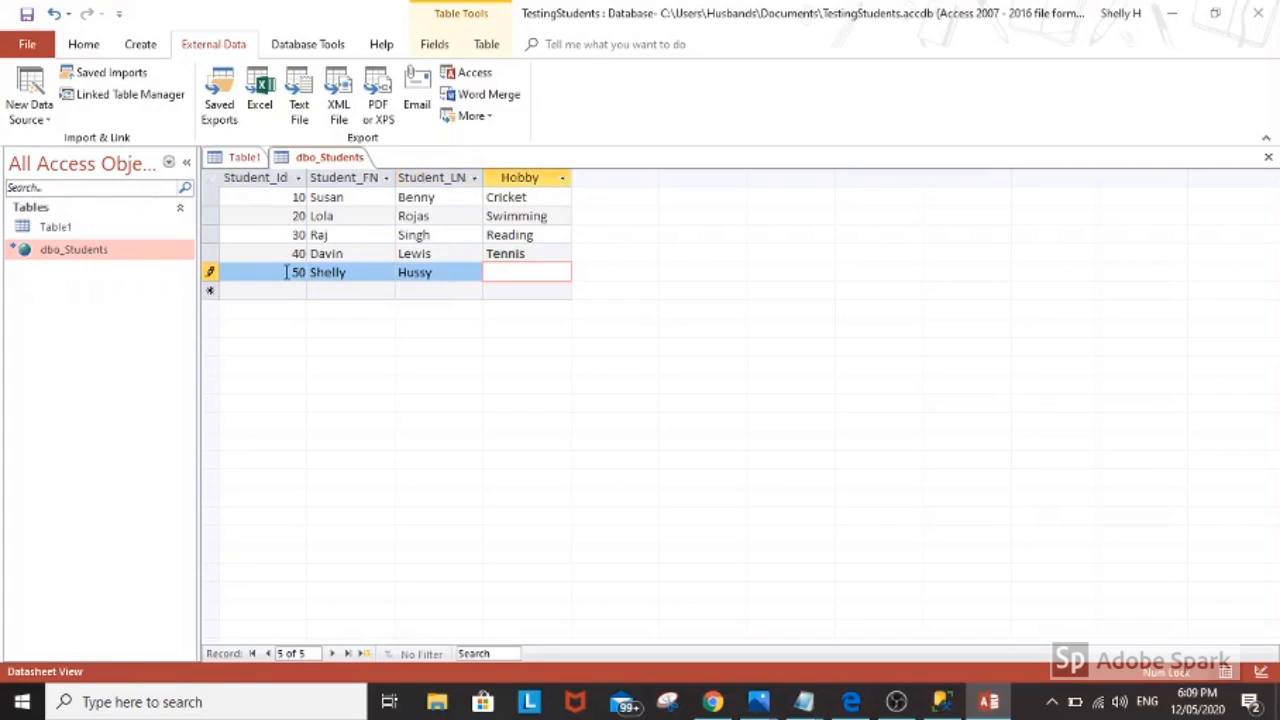
type("Football")
left_click(283, 291)
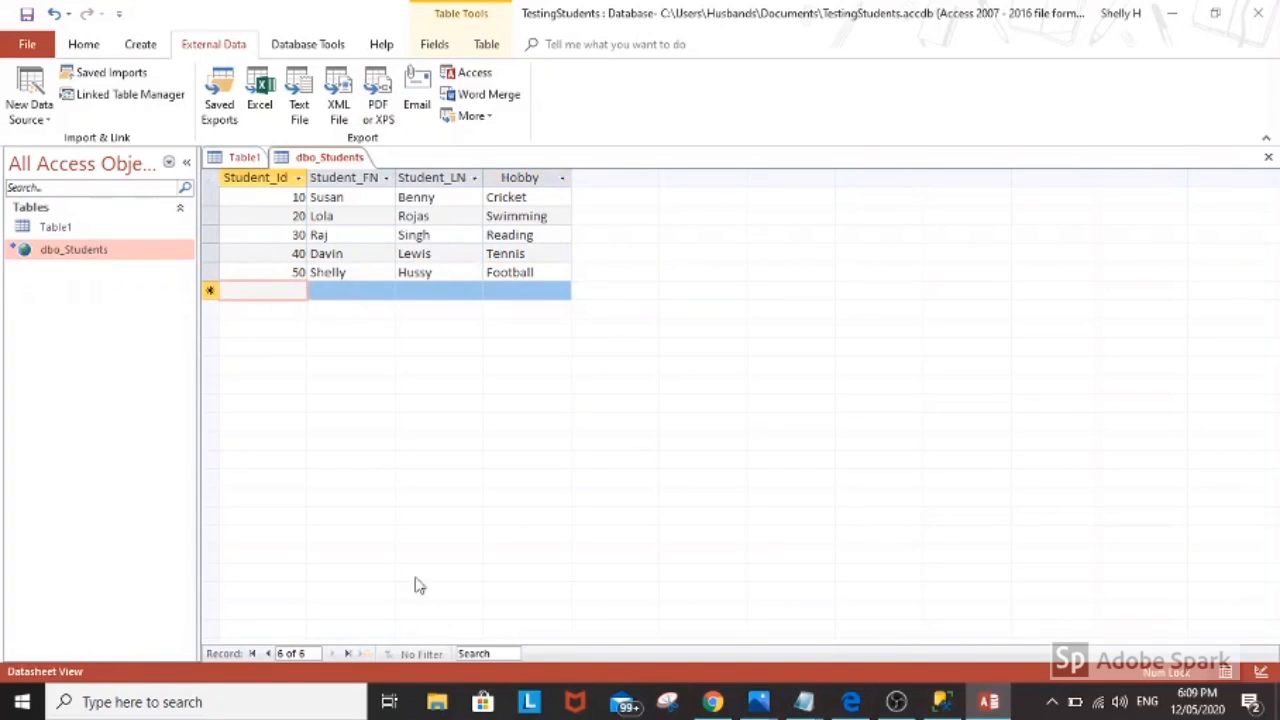
- Switch to SQL Server Management Studio and query the top 1000 rows of dbo.Students again to check the record with Student_Id 50
left_click(930, 707)
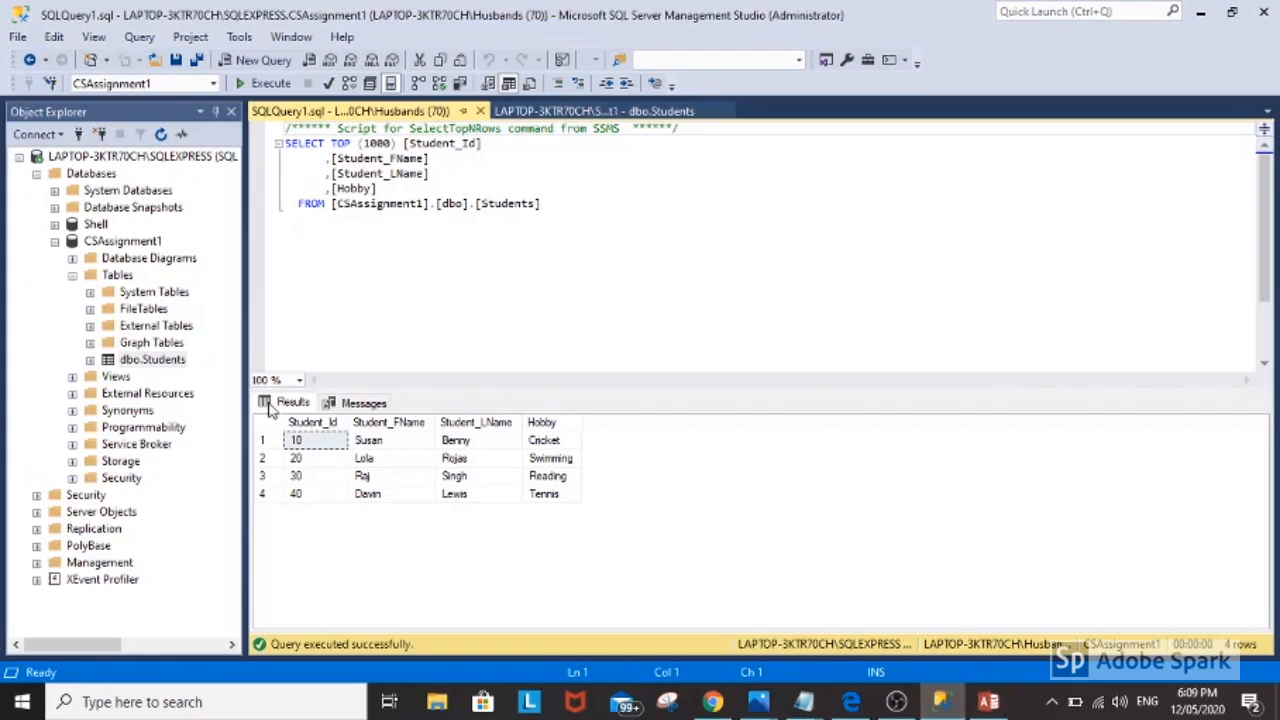
left_click(170, 362)
right_click(170, 362)
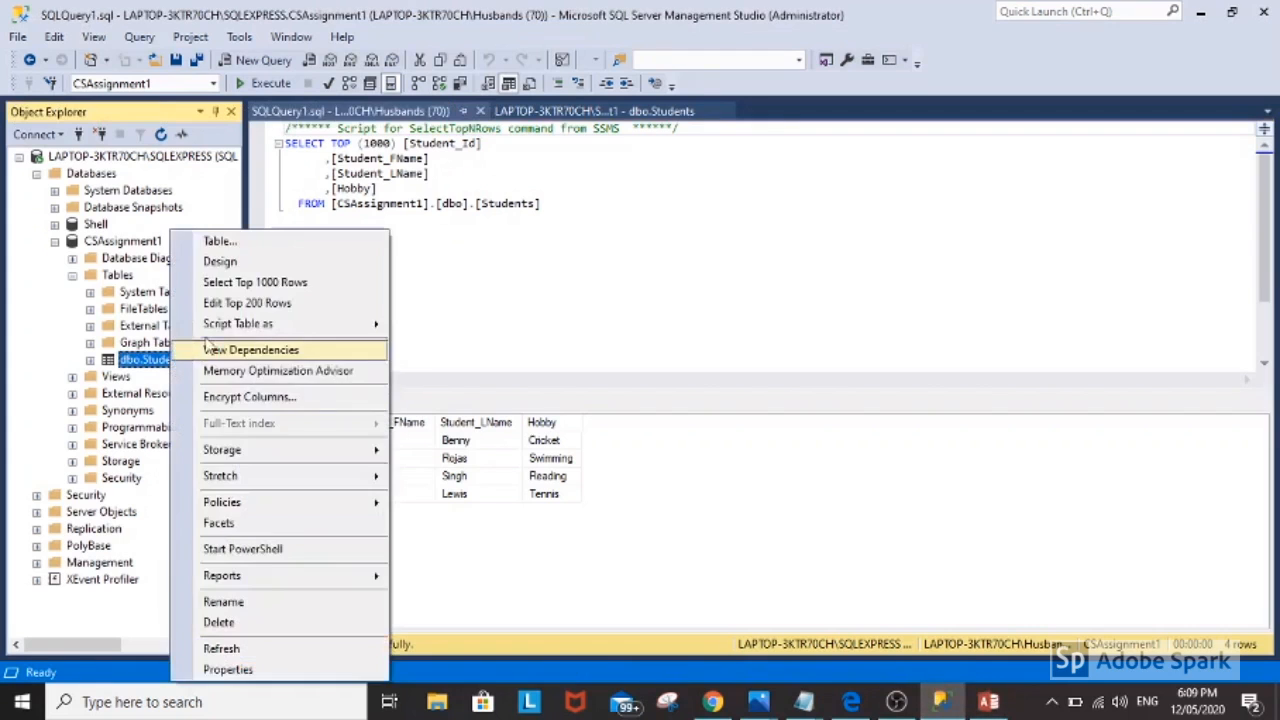
left_click(272, 281)
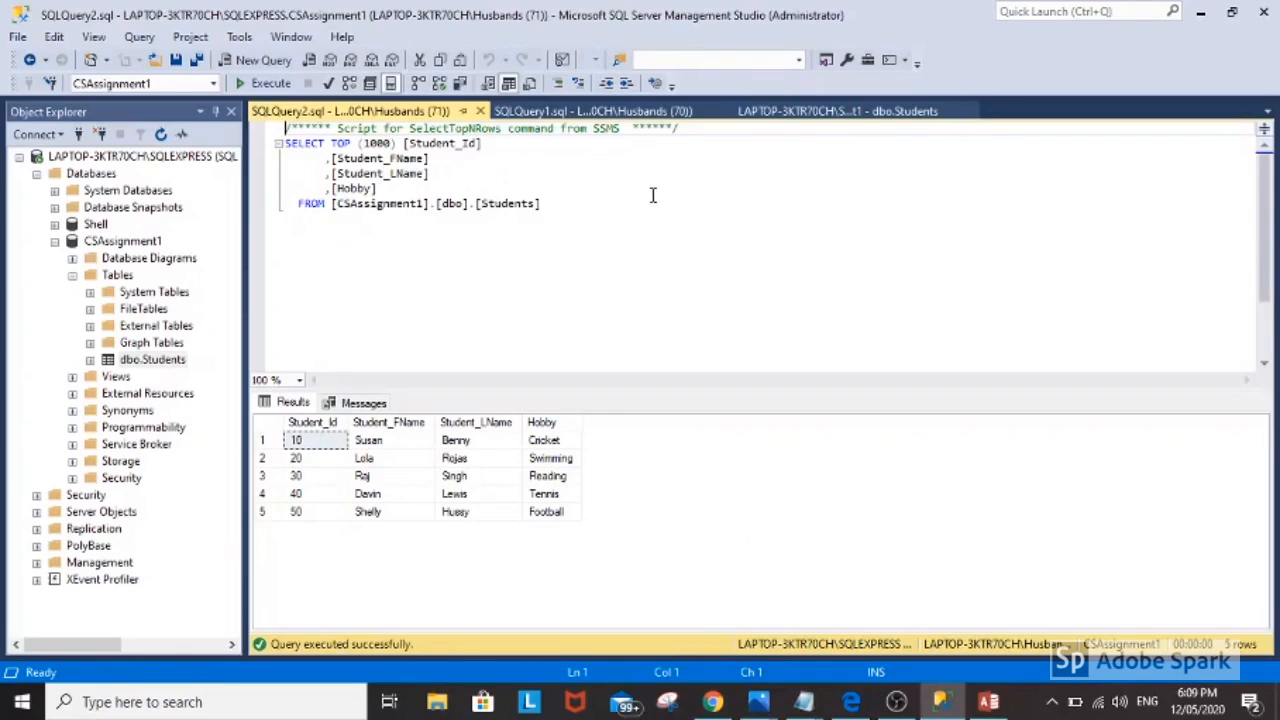
- Close SQL Server Management Studio and the TestingStudents database in Access
left_click(1262, 14)
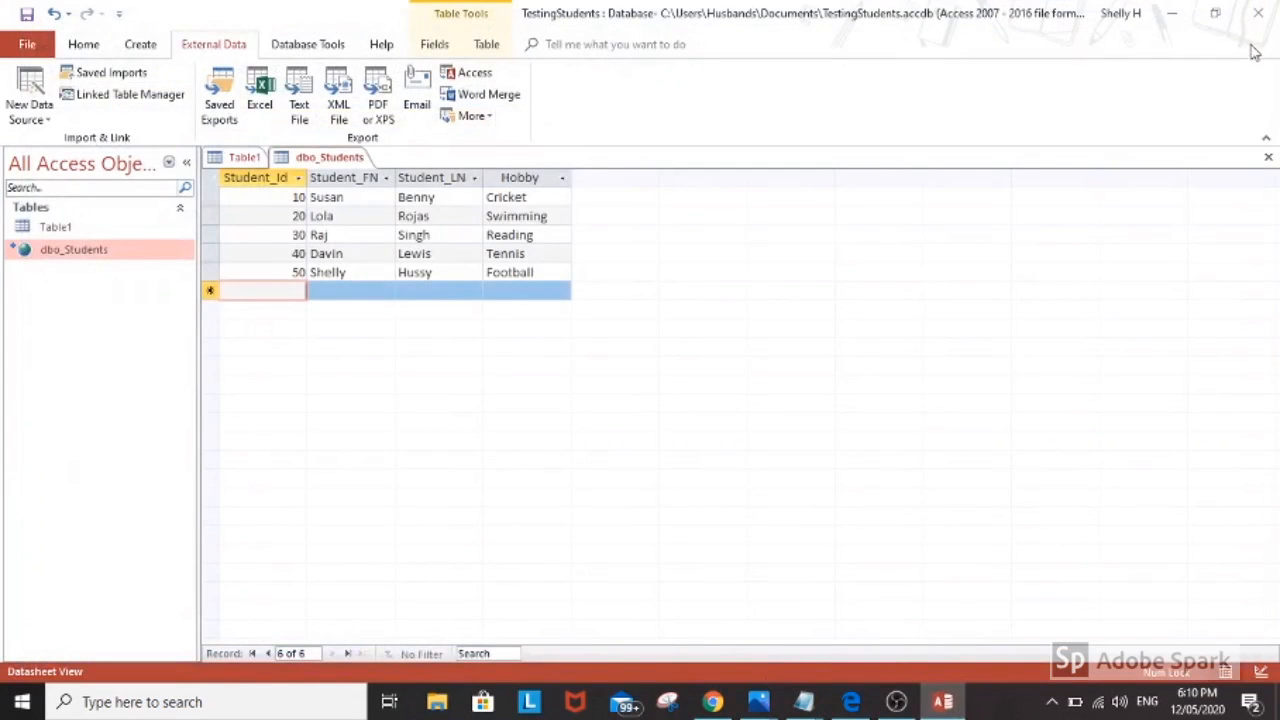
left_click(1257, 18)
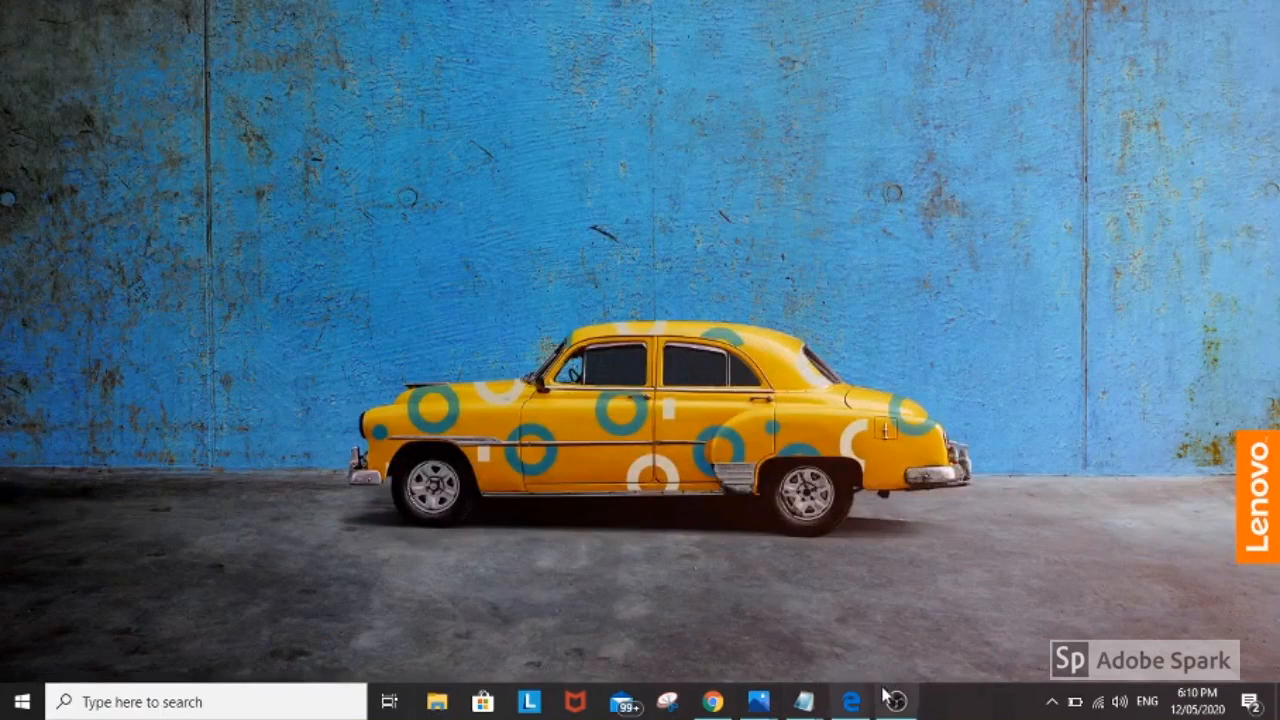